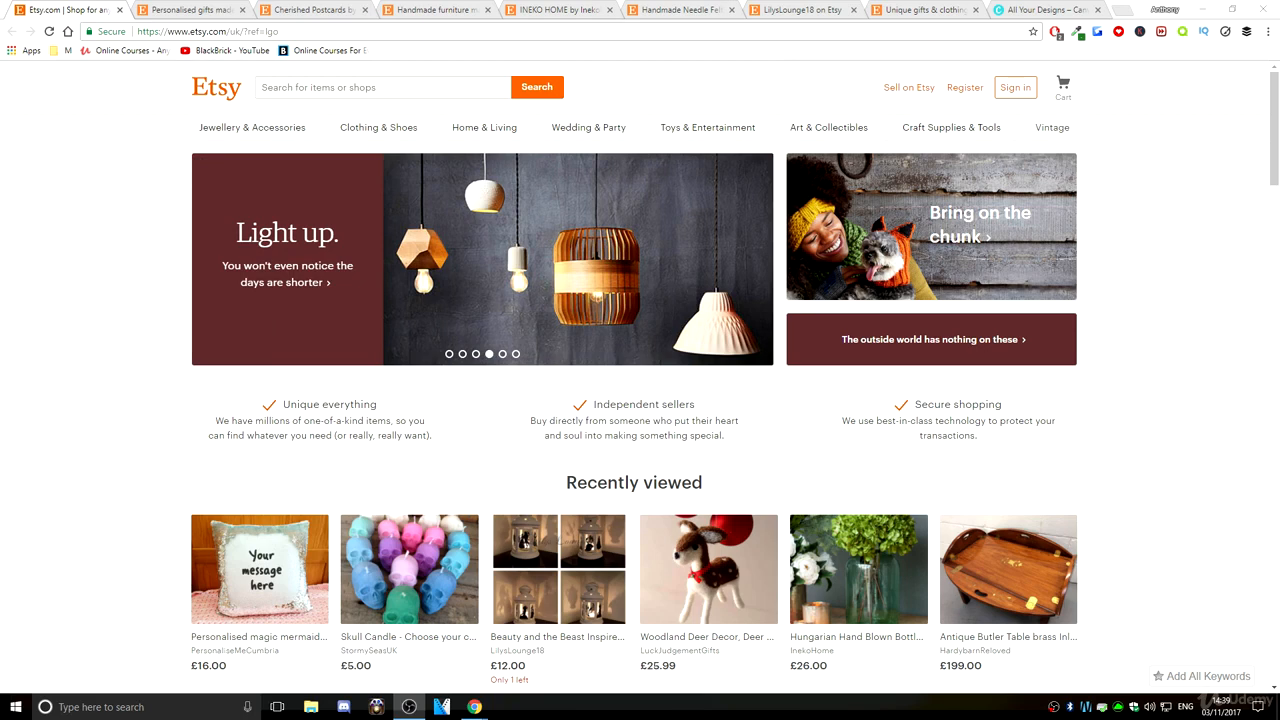
Look through the Etsy home page from the featured banners to the gift sections and return to its start.
mouse_move(753, 277)
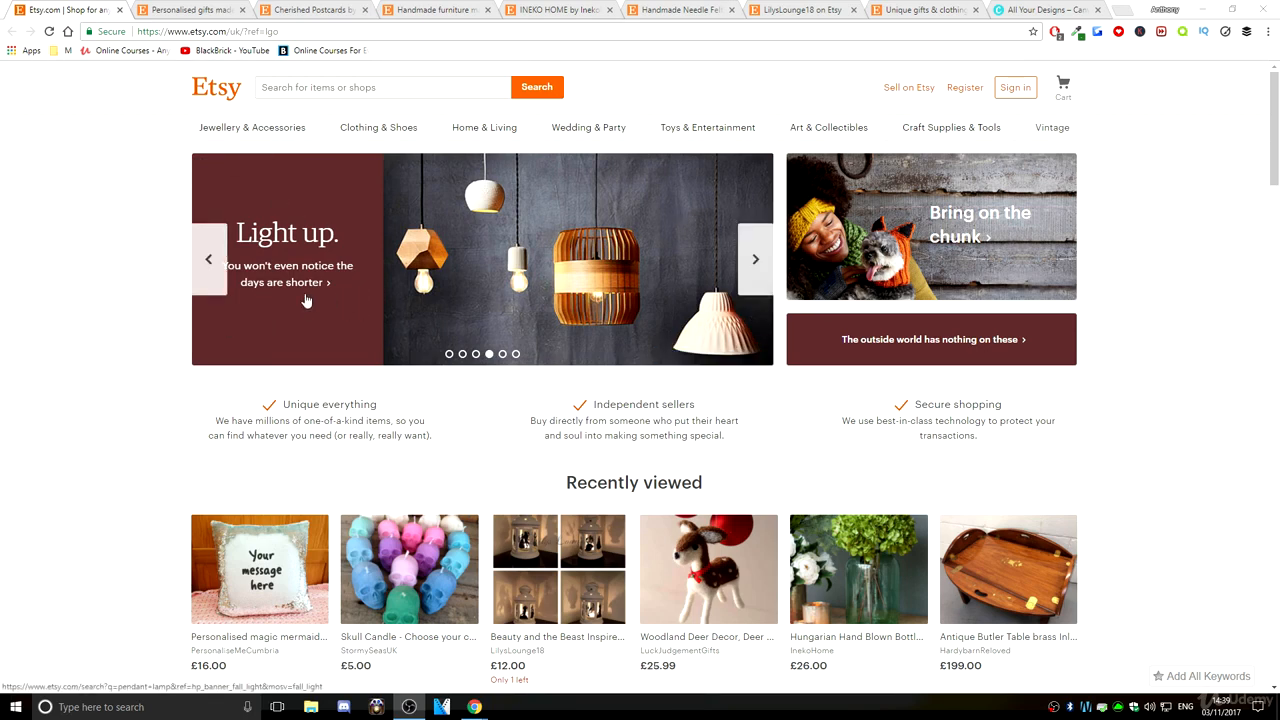
scroll(465, 432, down, 12)
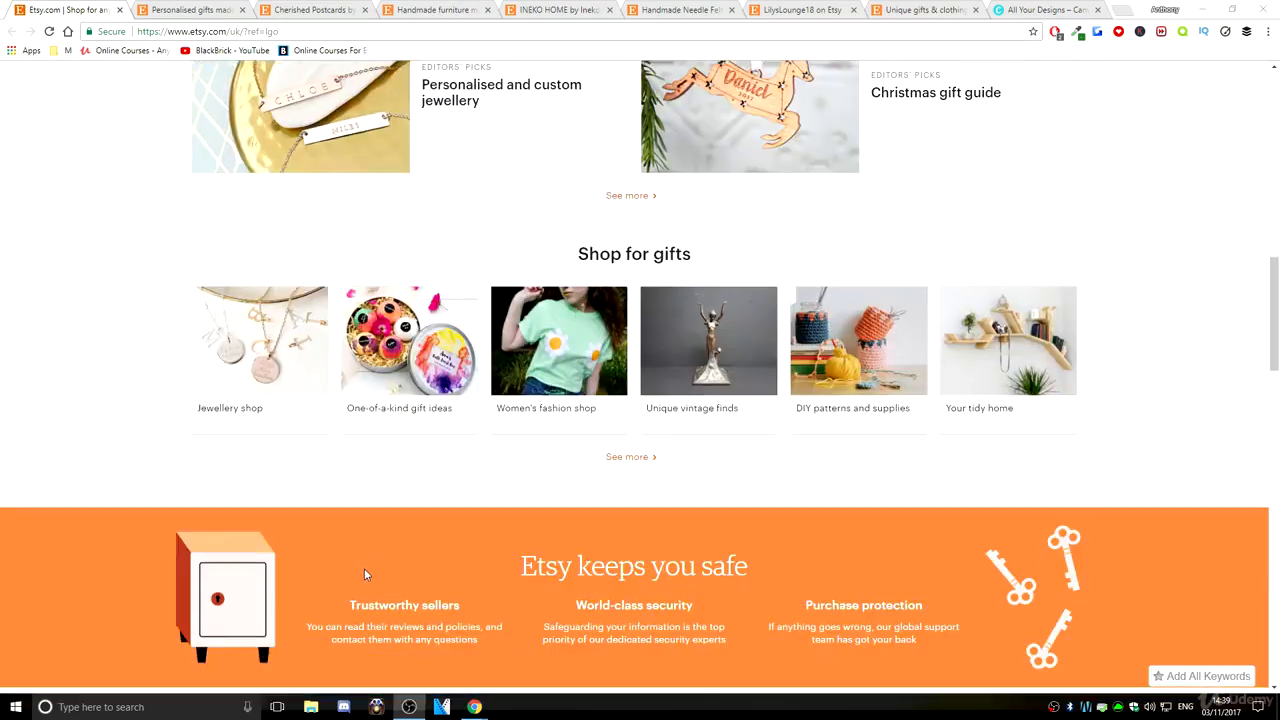
scroll(453, 427, up, 12)
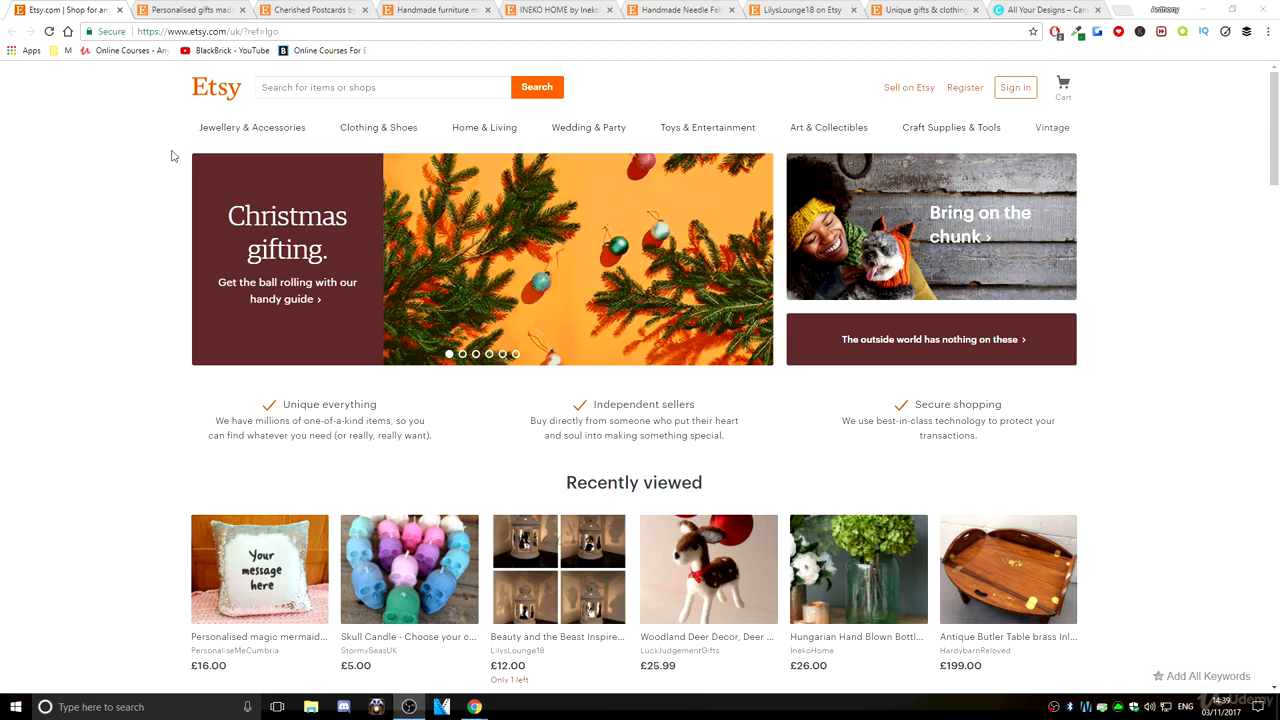
Examine the shop names, banners and logos of the PersonaliseMeCumbria and cherishedpostcards shops.
click(180, 9)
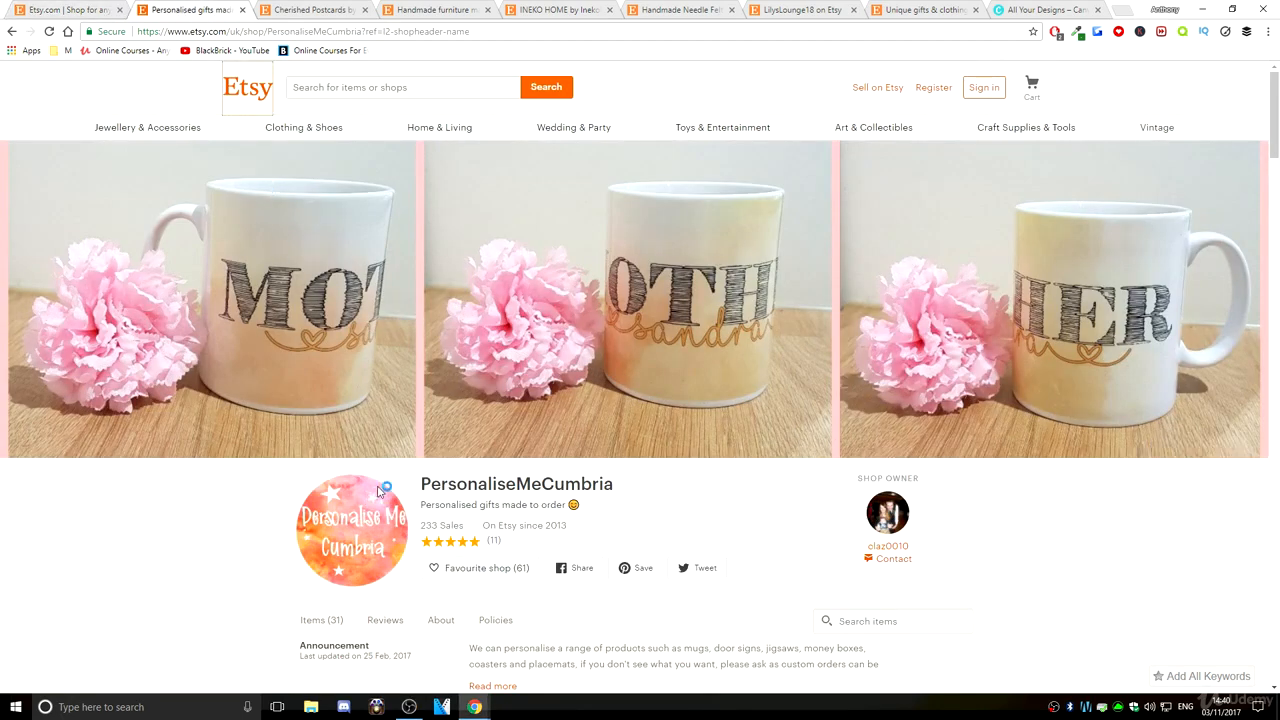
drag(441, 484, 565, 485)
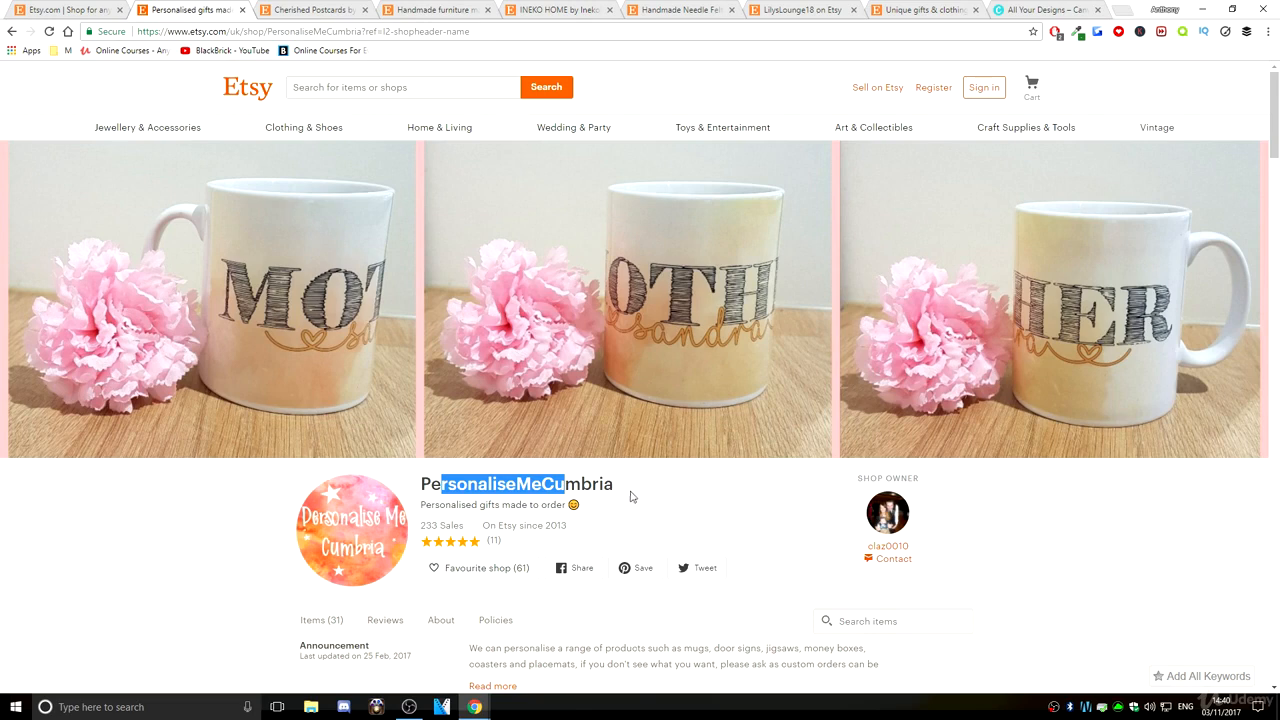
click(630, 495)
scroll(363, 530, down, 1)
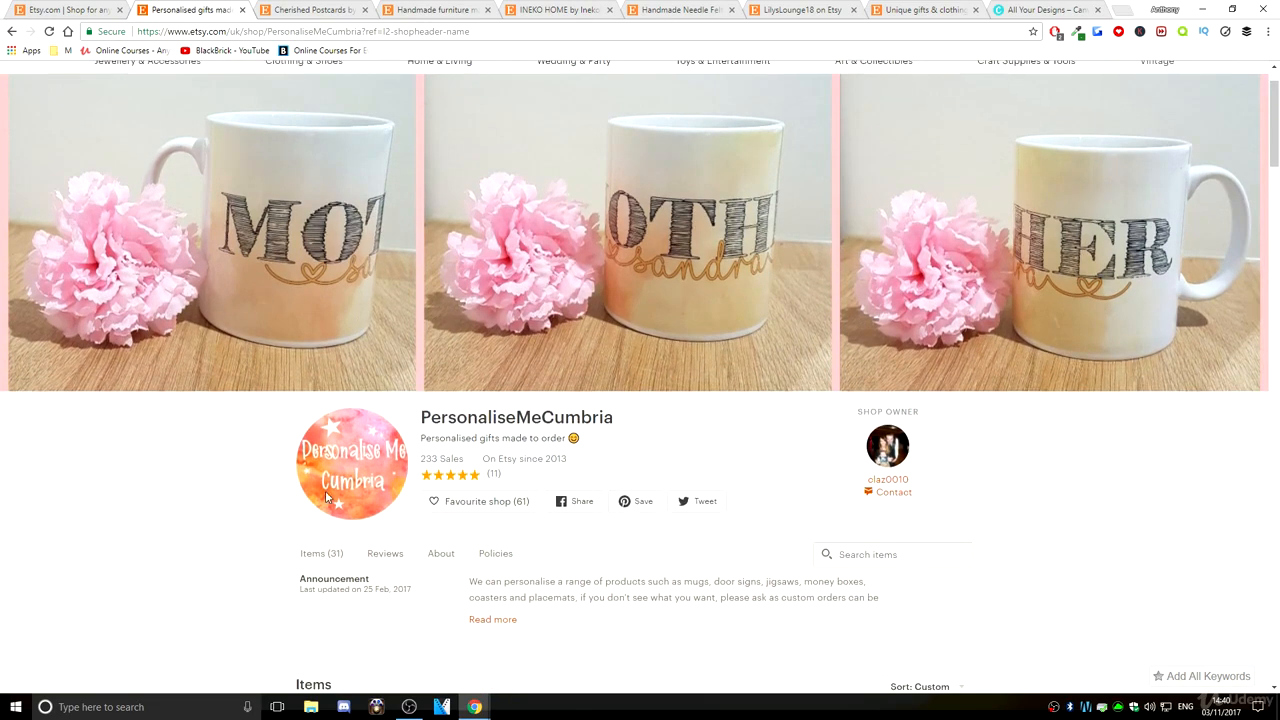
scroll(490, 402, up, 1)
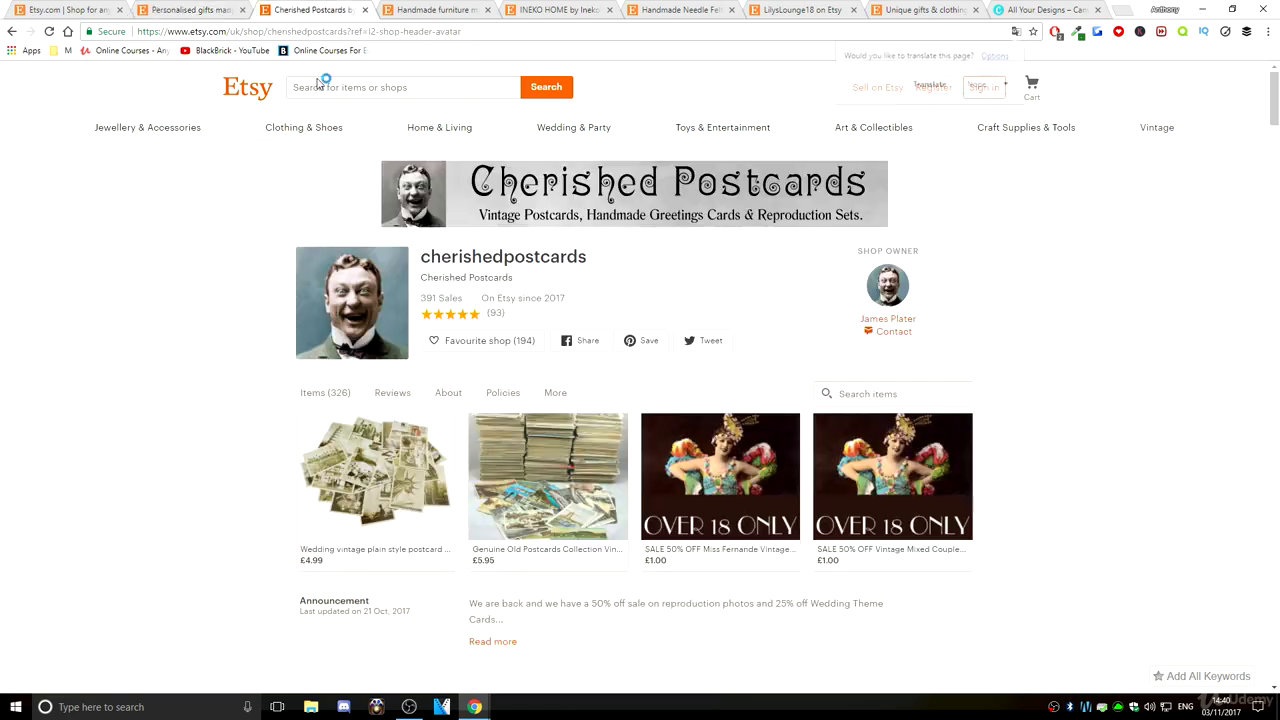
click(312, 9)
drag(431, 257, 545, 250)
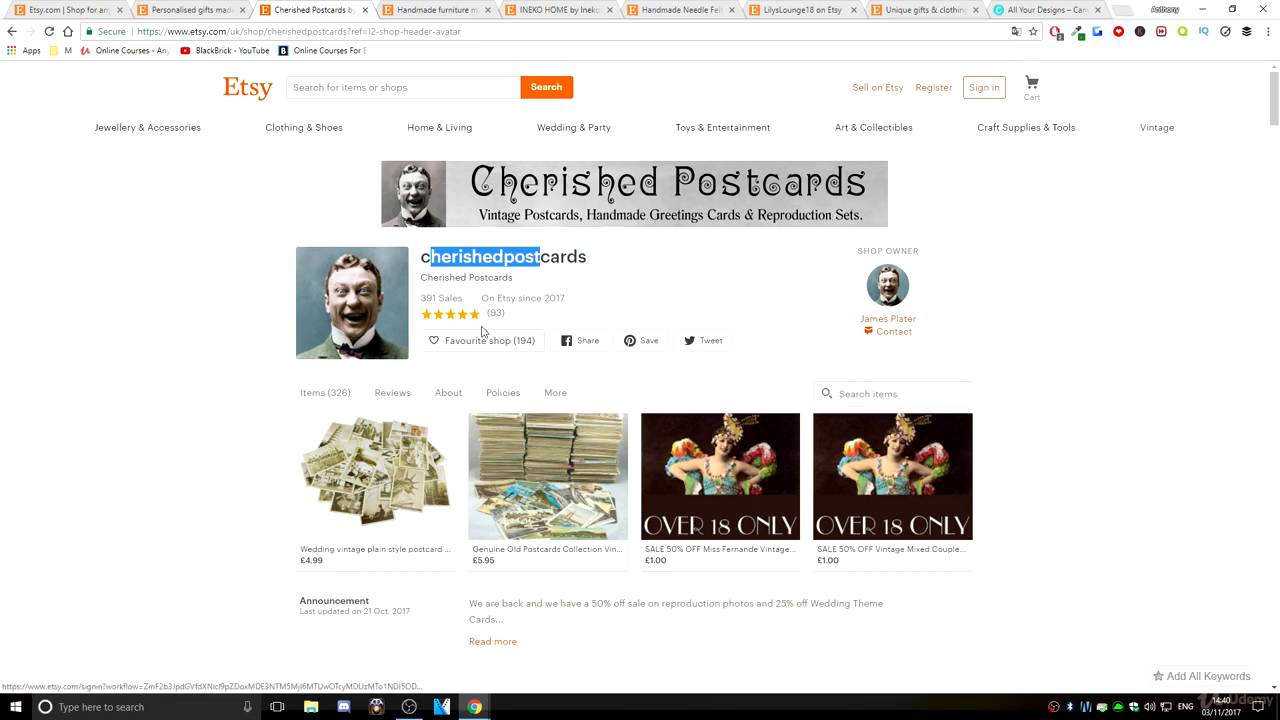
Examine the HardybarnReloved shop's banner, name, tagline and furniture listings.
key(ctrl+Tab)
drag(422, 484, 552, 484)
click(370, 290)
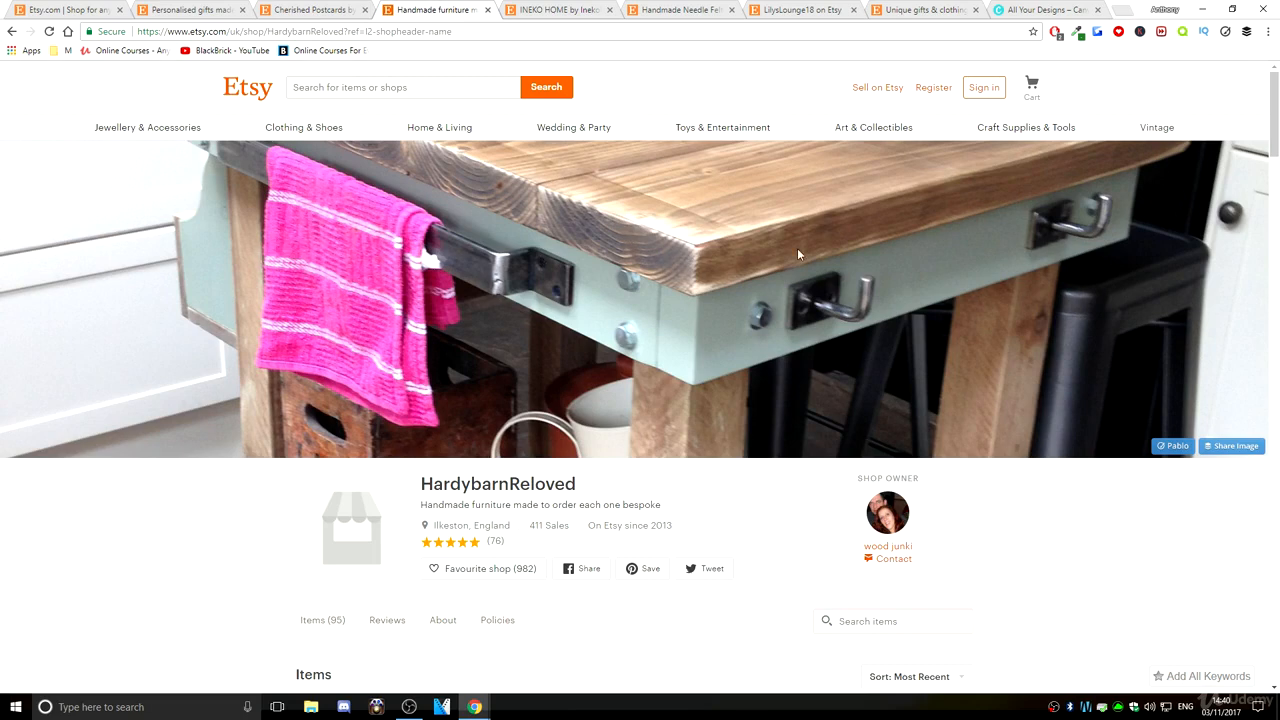
drag(446, 505, 480, 509)
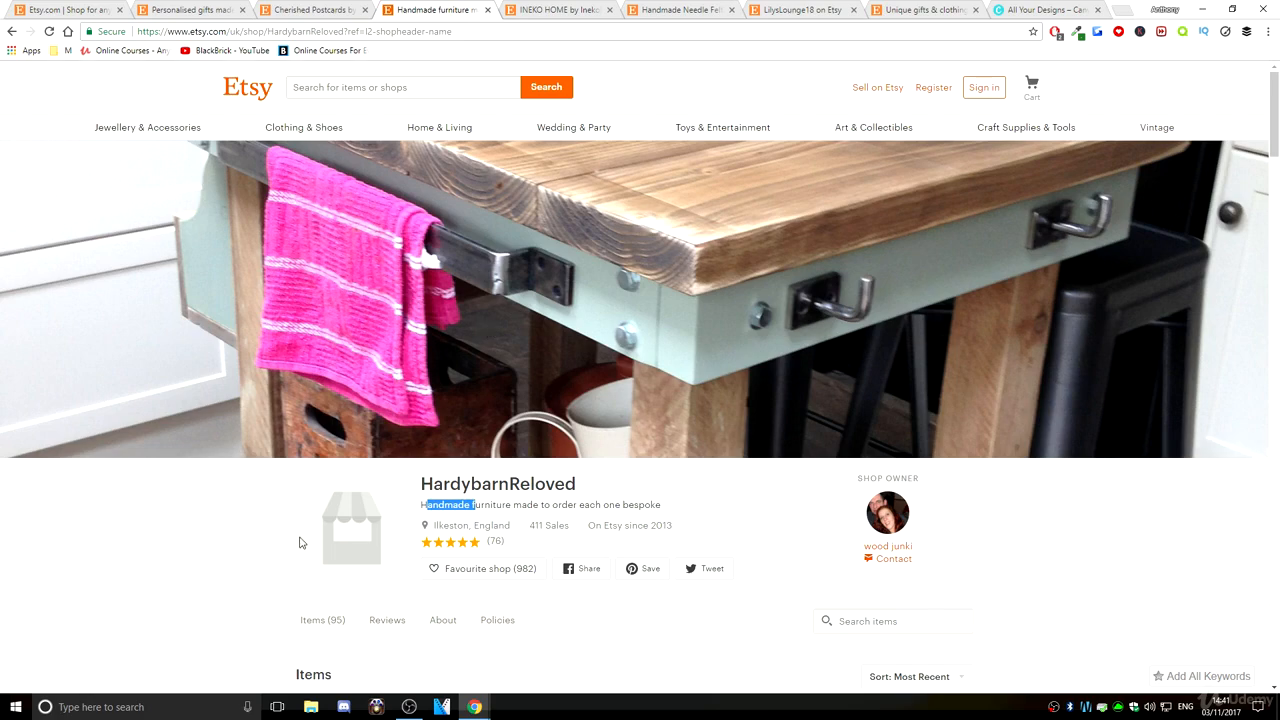
scroll(316, 550, down, 2)
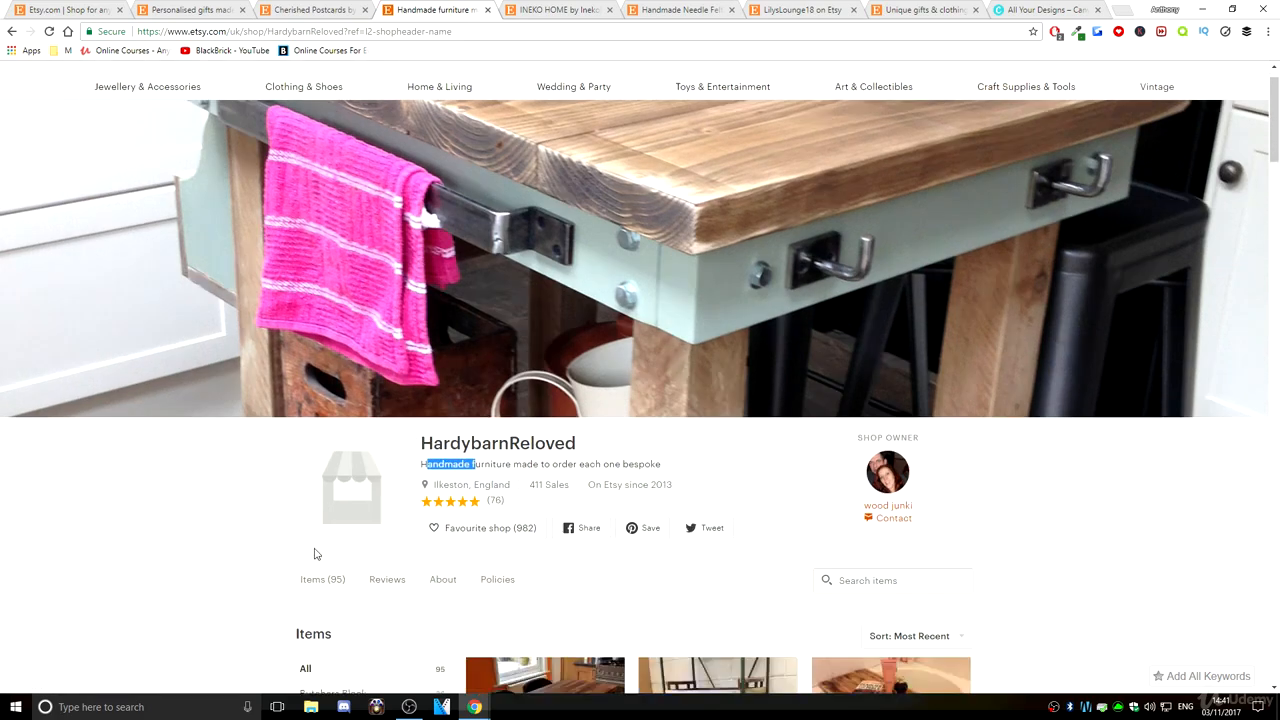
scroll(363, 355, down, 3)
scroll(743, 318, down, 5)
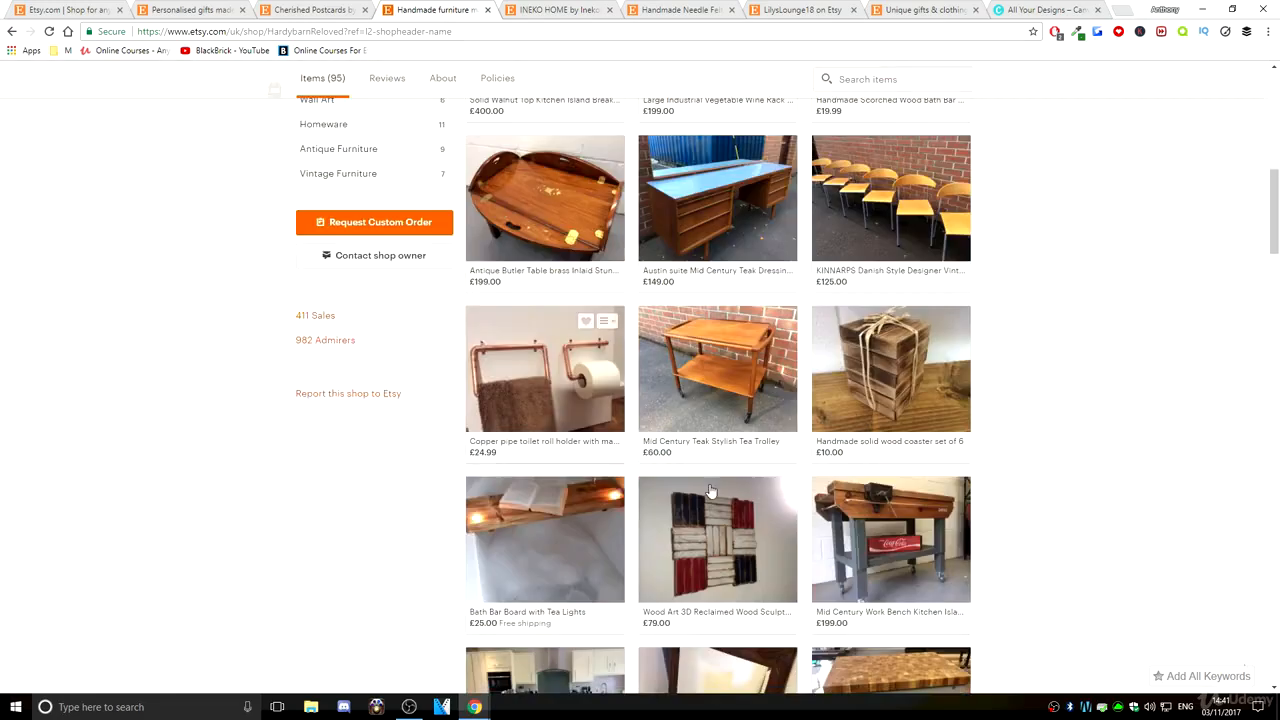
scroll(743, 318, up, 10)
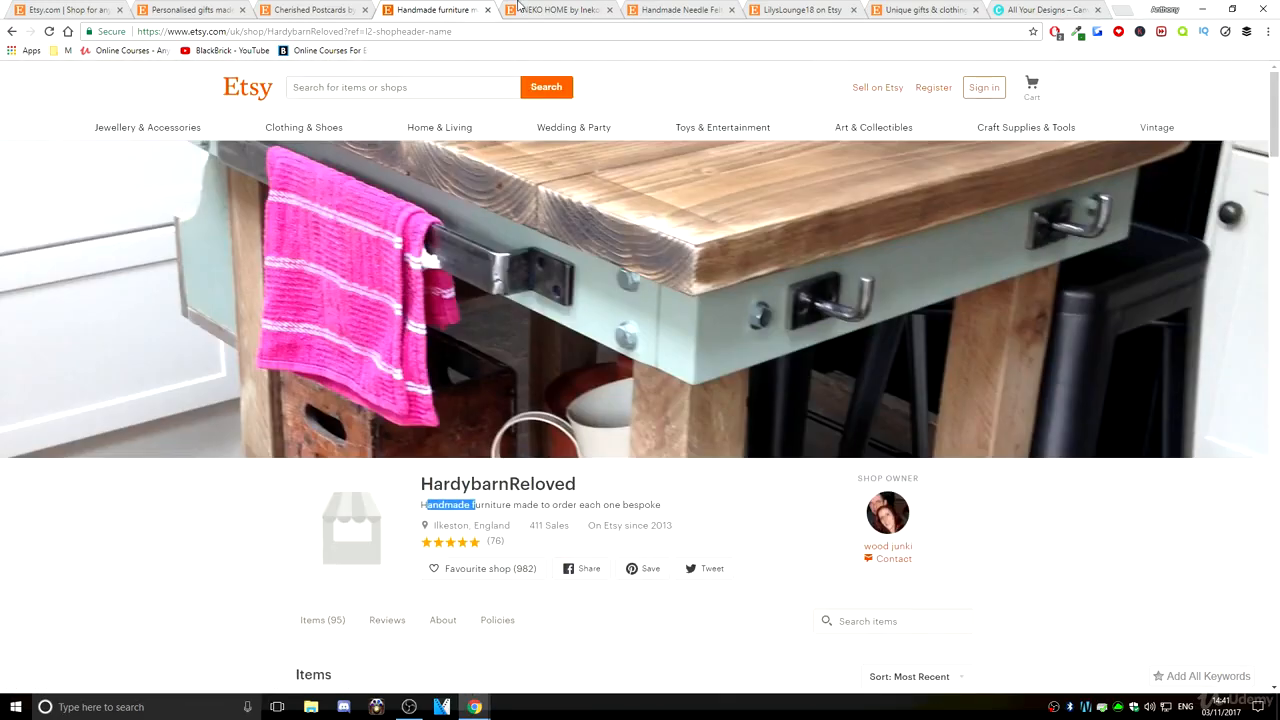
View the InekoHome shop's banner and its owner's profile with the logo, and return to the shop page.
click(519, 9)
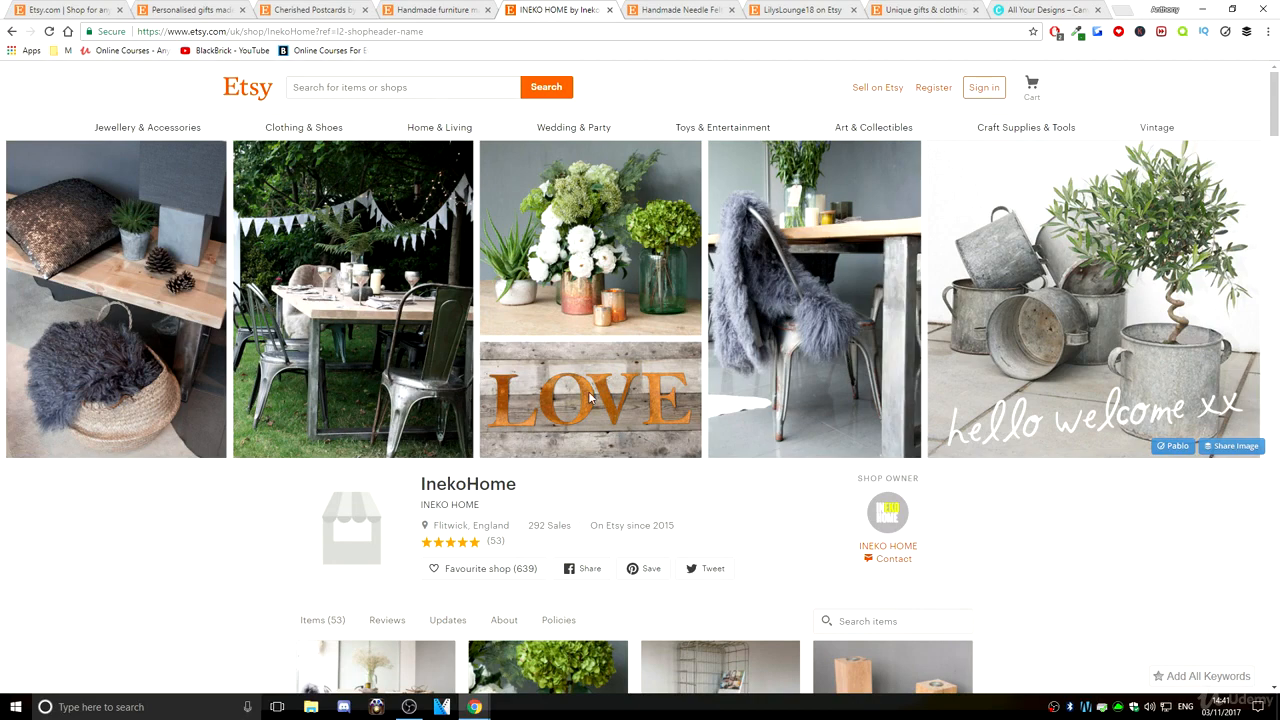
scroll(360, 477, down, 2)
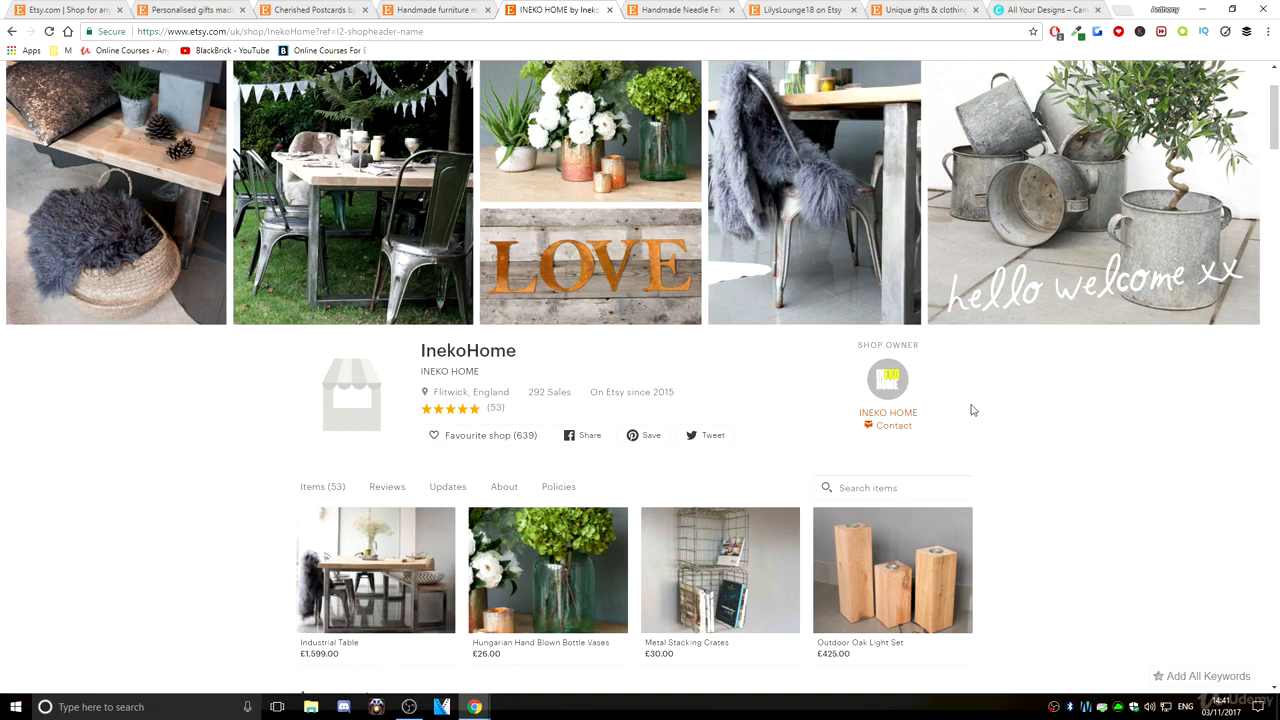
click(889, 389)
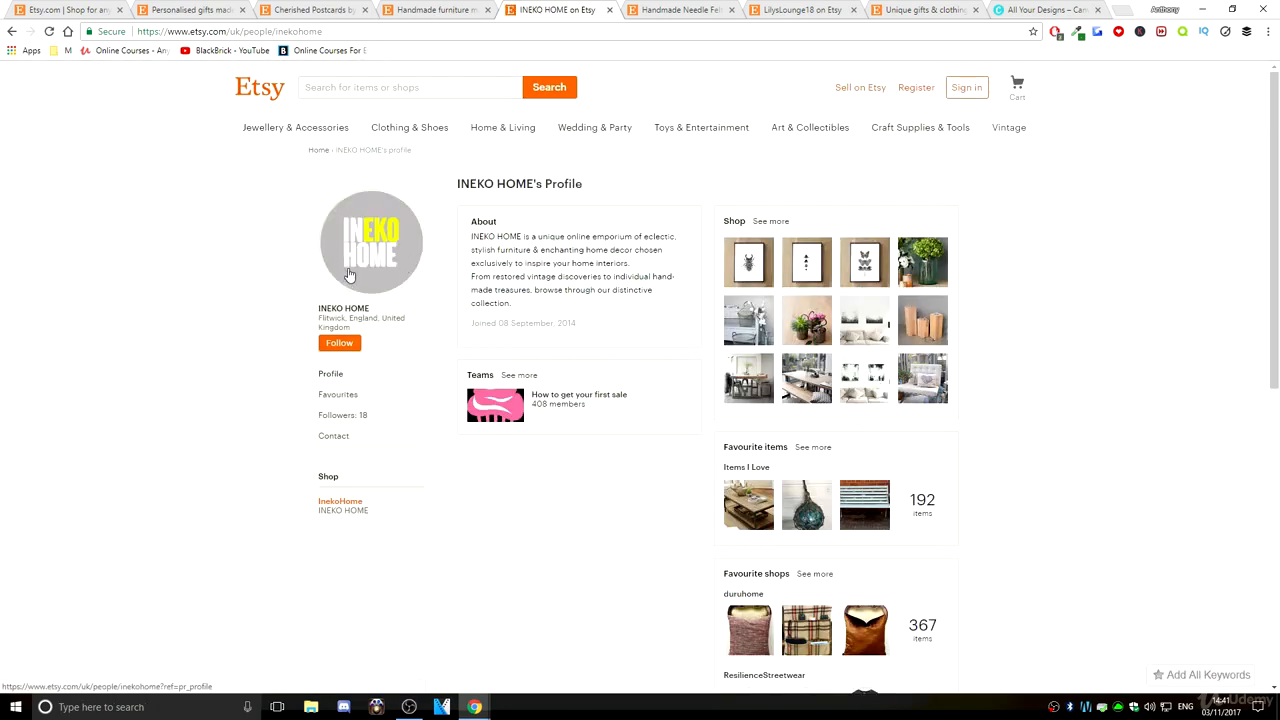
click(12, 33)
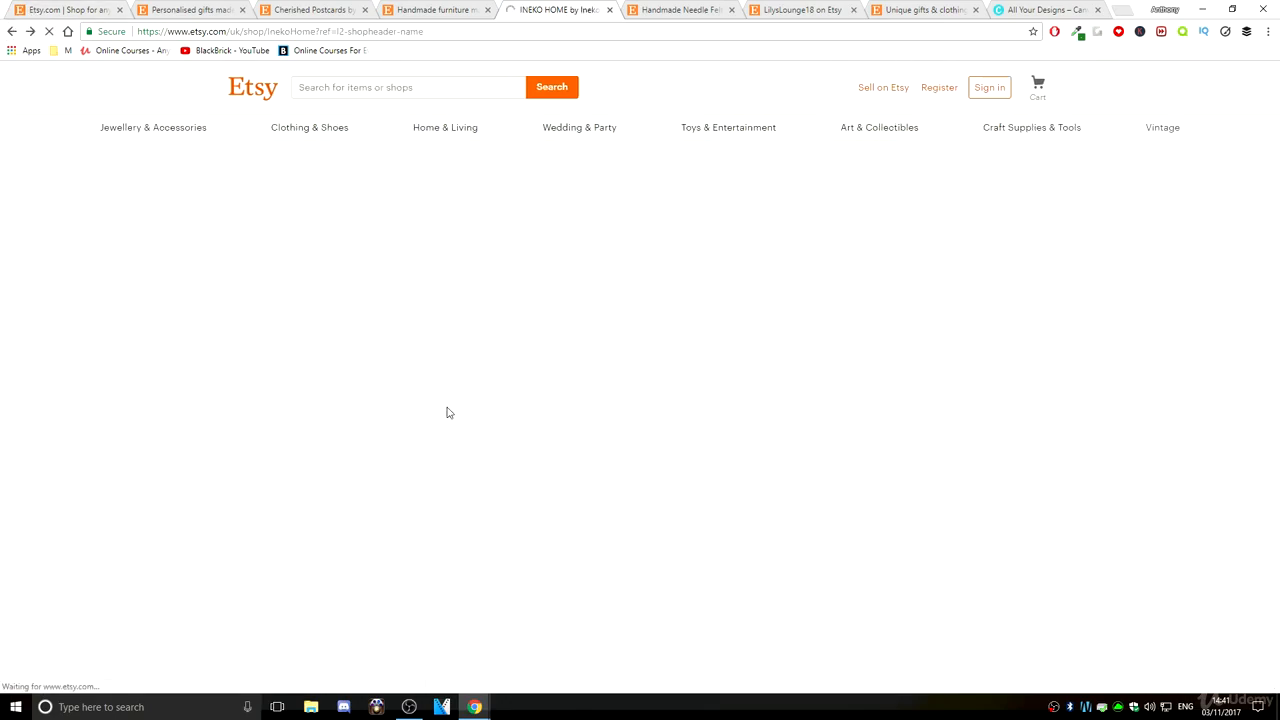
Browse the InekoHome shop's item listings and customer reviews, and return to the shop header.
scroll(385, 517, down, 3)
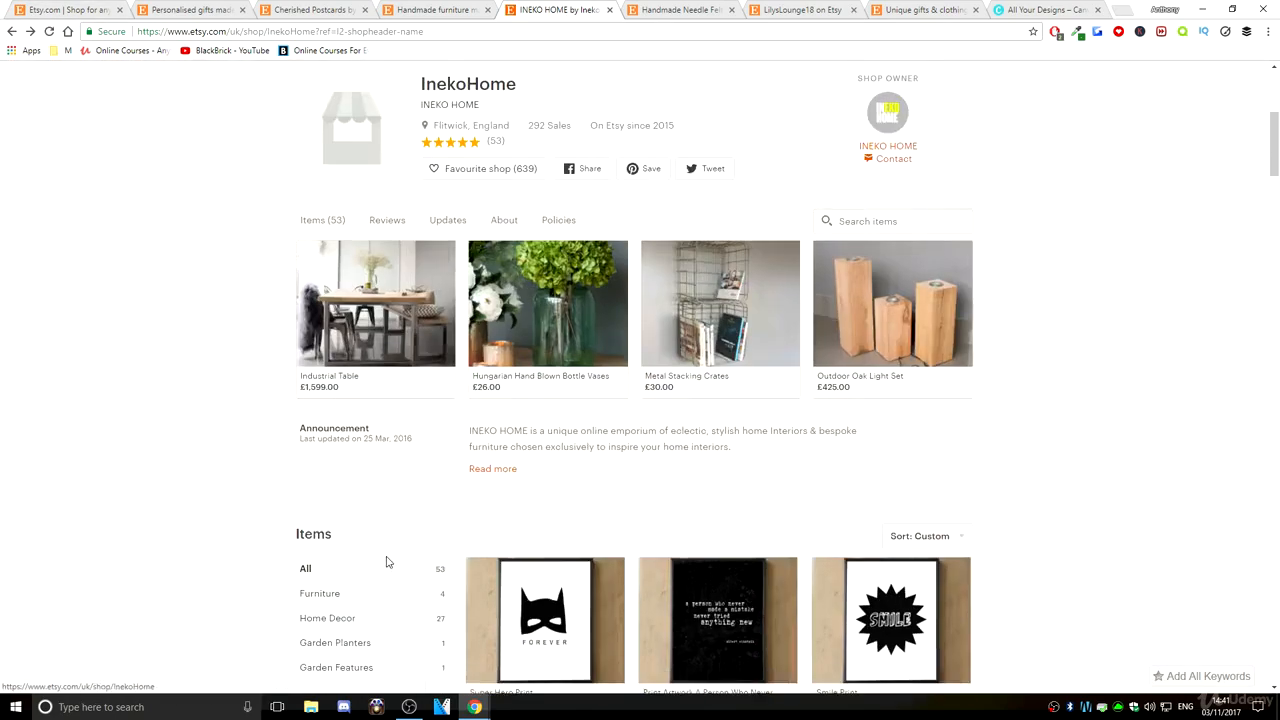
scroll(600, 537, down, 9)
scroll(587, 567, down, 5)
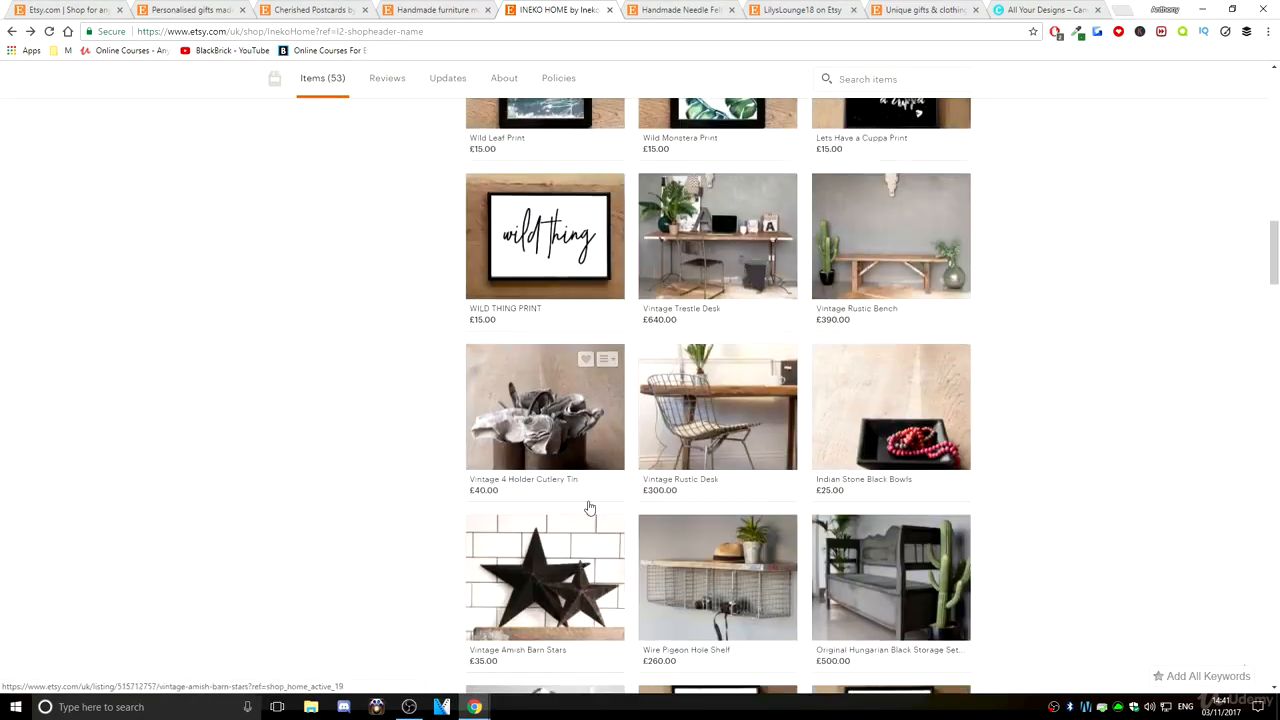
scroll(693, 480, down, 1)
scroll(660, 510, up, 12)
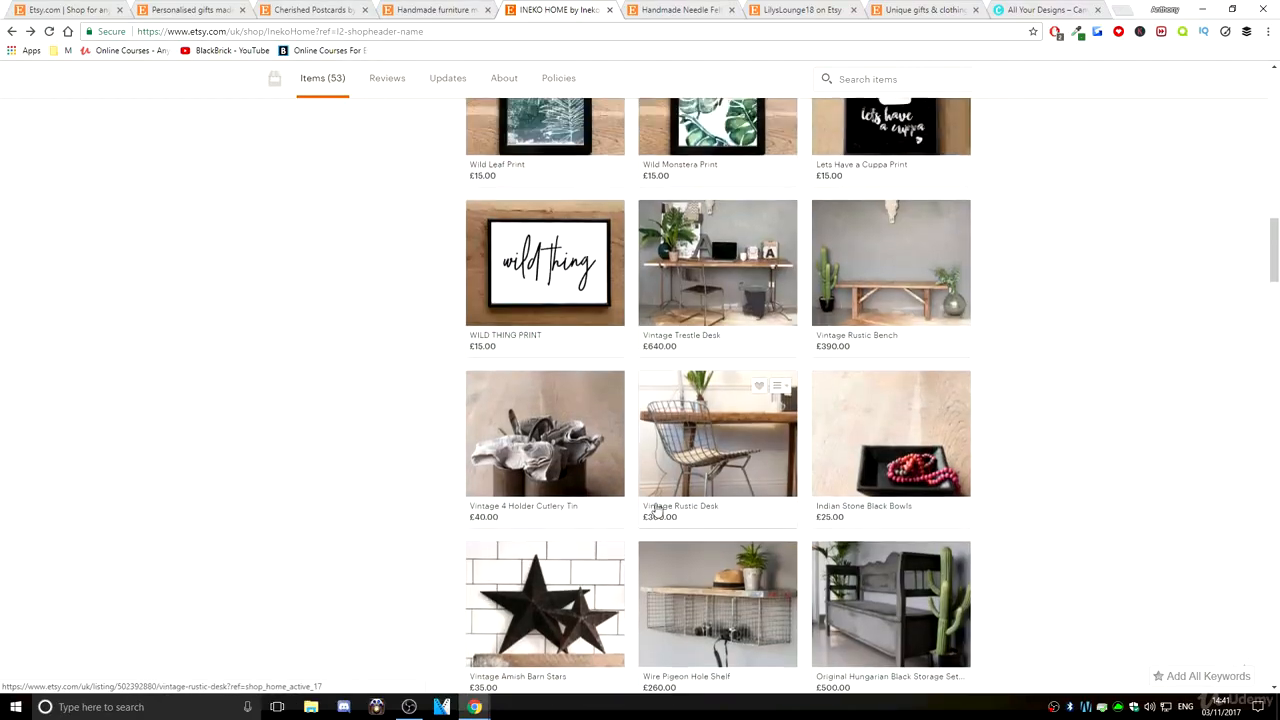
scroll(560, 620, down, 12)
scroll(566, 632, down, 3)
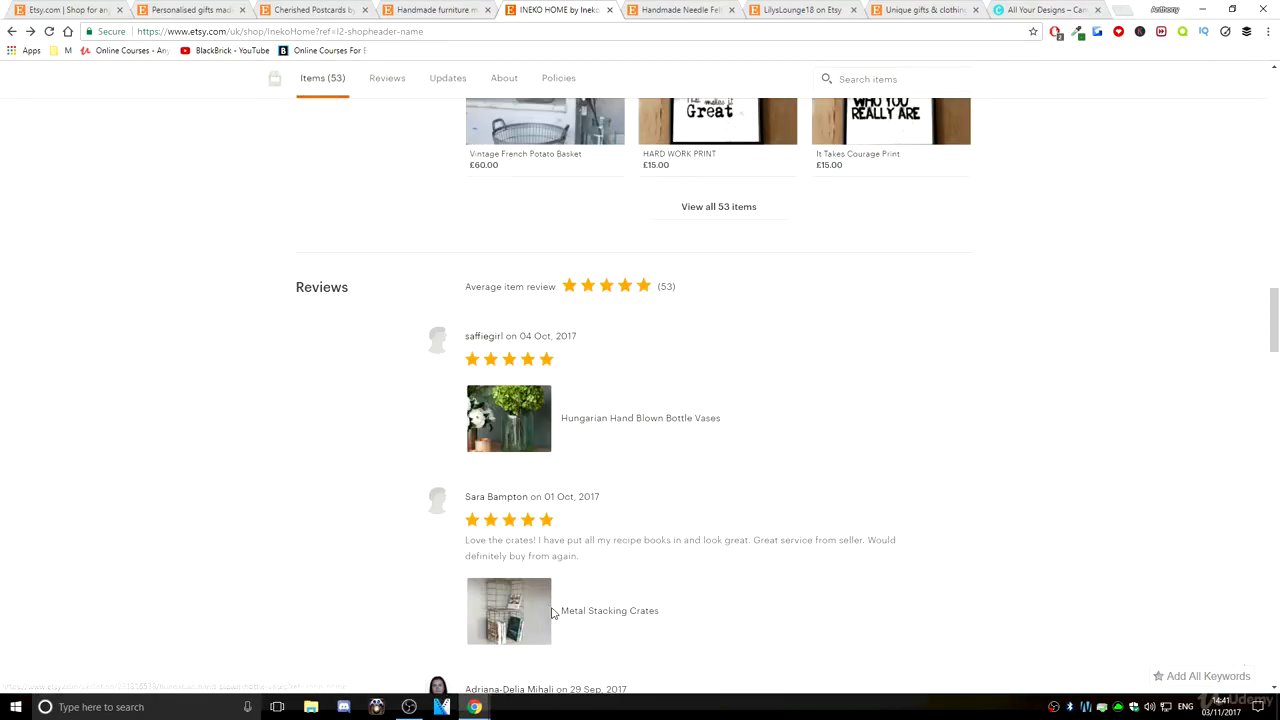
scroll(560, 615, up, 9)
scroll(552, 595, down, 3)
scroll(552, 592, down, 6)
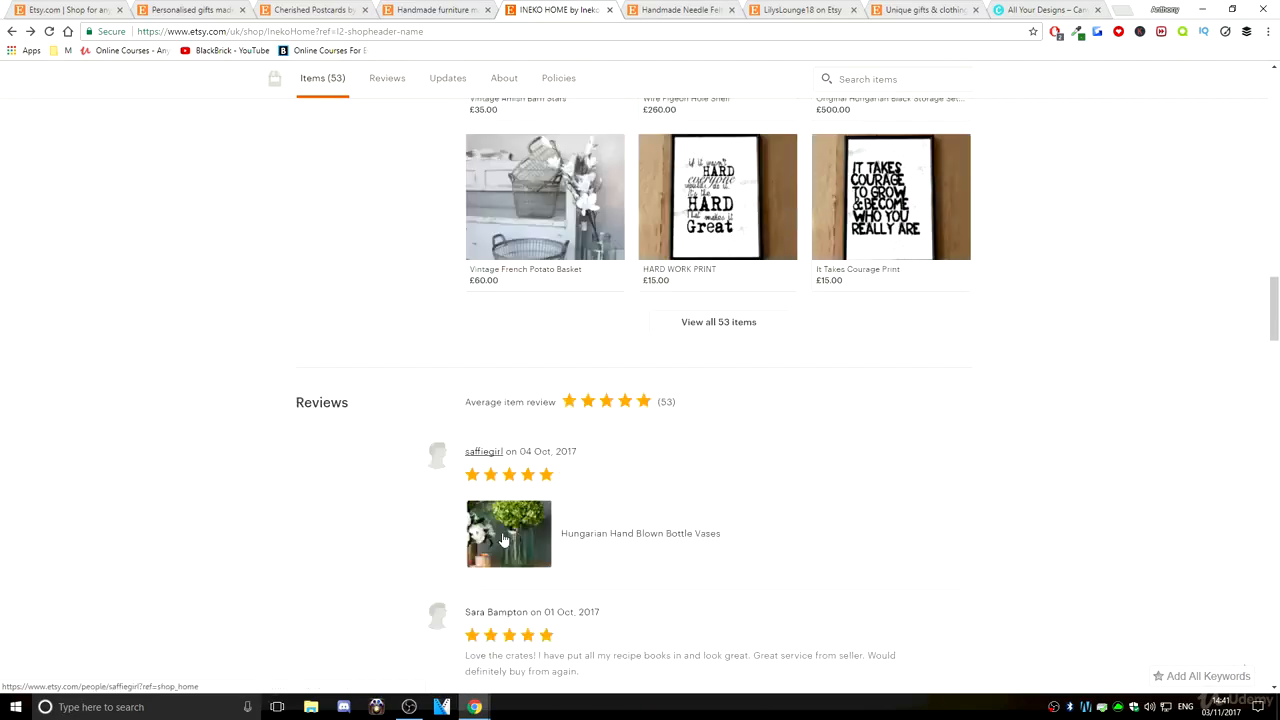
scroll(588, 288, up, 15)
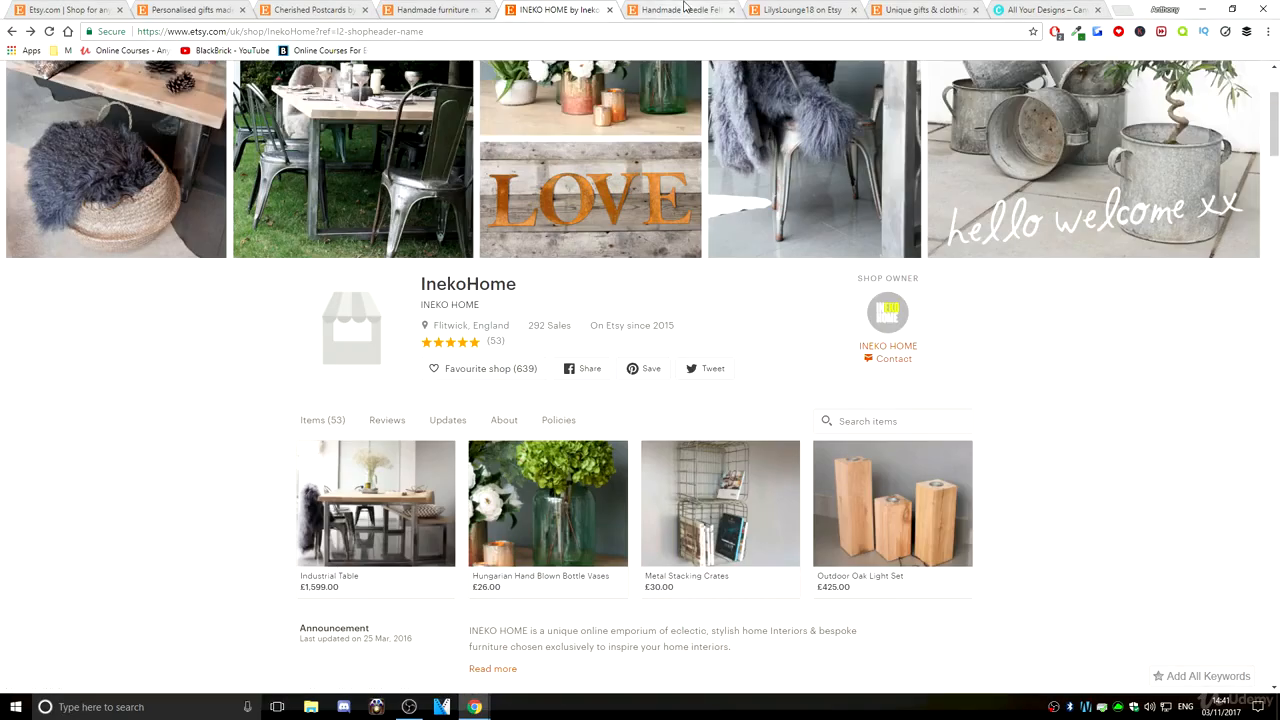
Examine the LuckJudgementGifts shop's name, banner and logo, and browse its needle-felted gift and card listings.
click(685, 9)
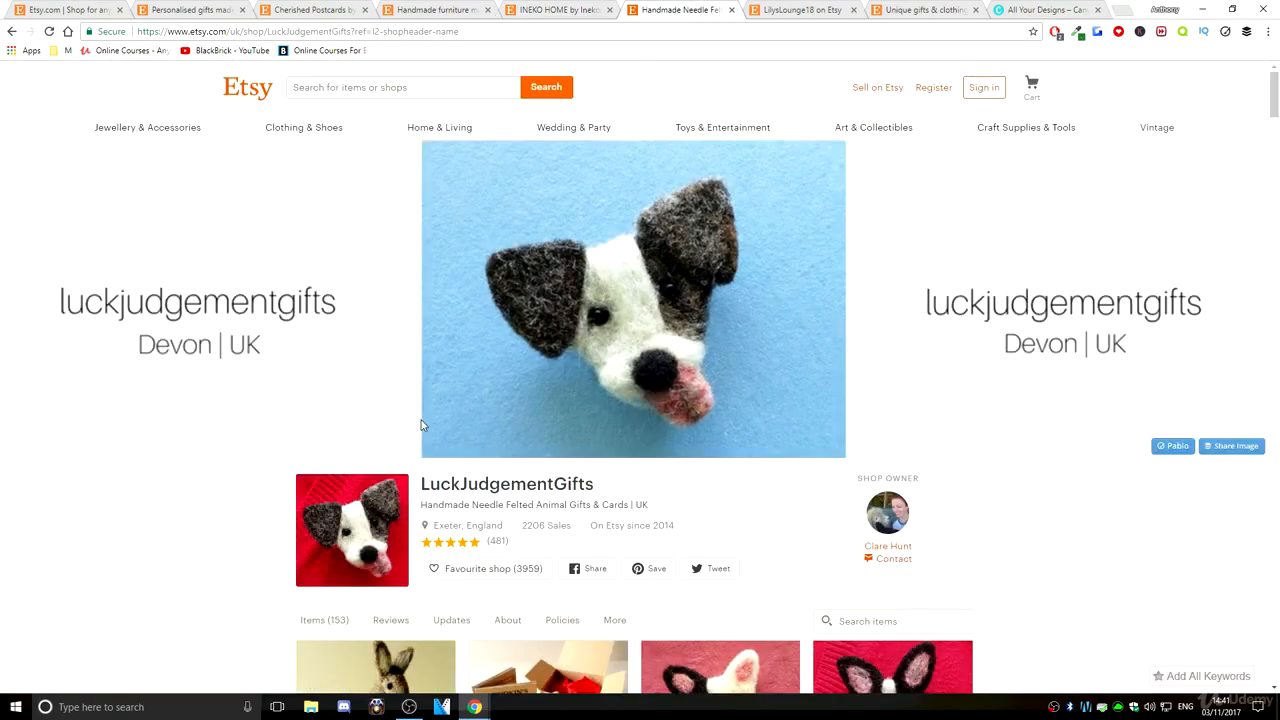
drag(430, 484, 468, 486)
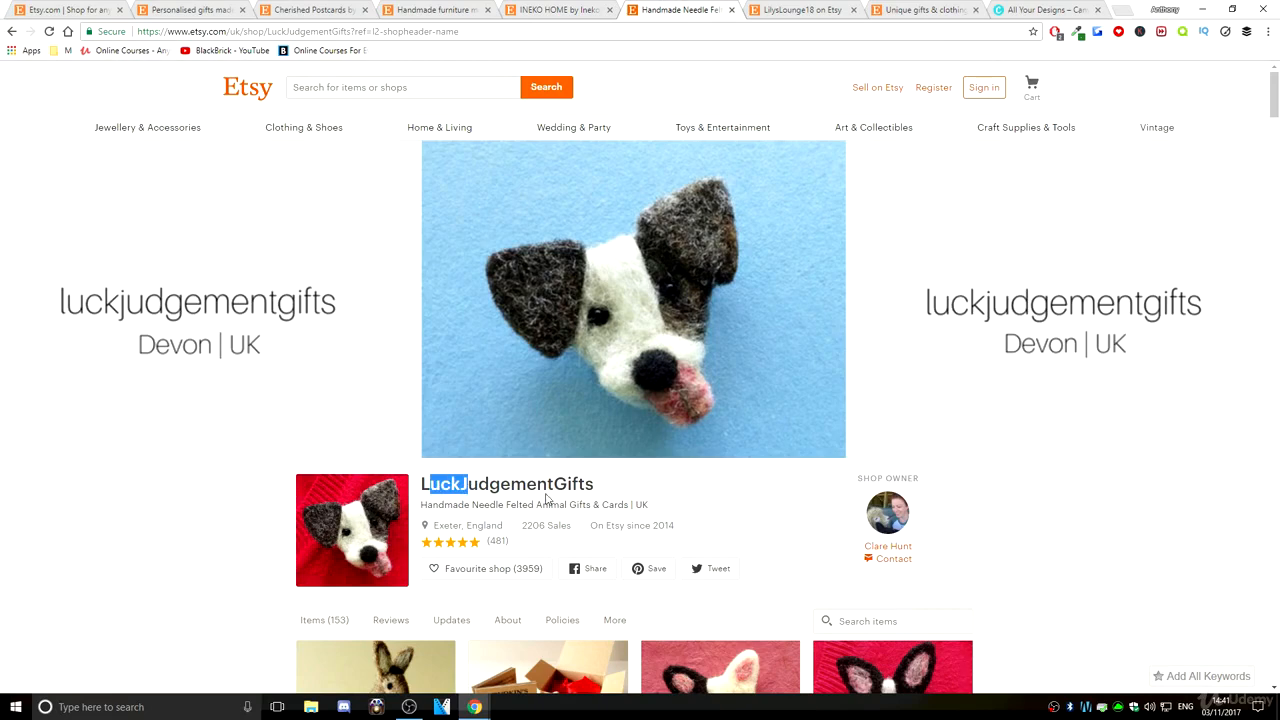
scroll(368, 393, down, 1)
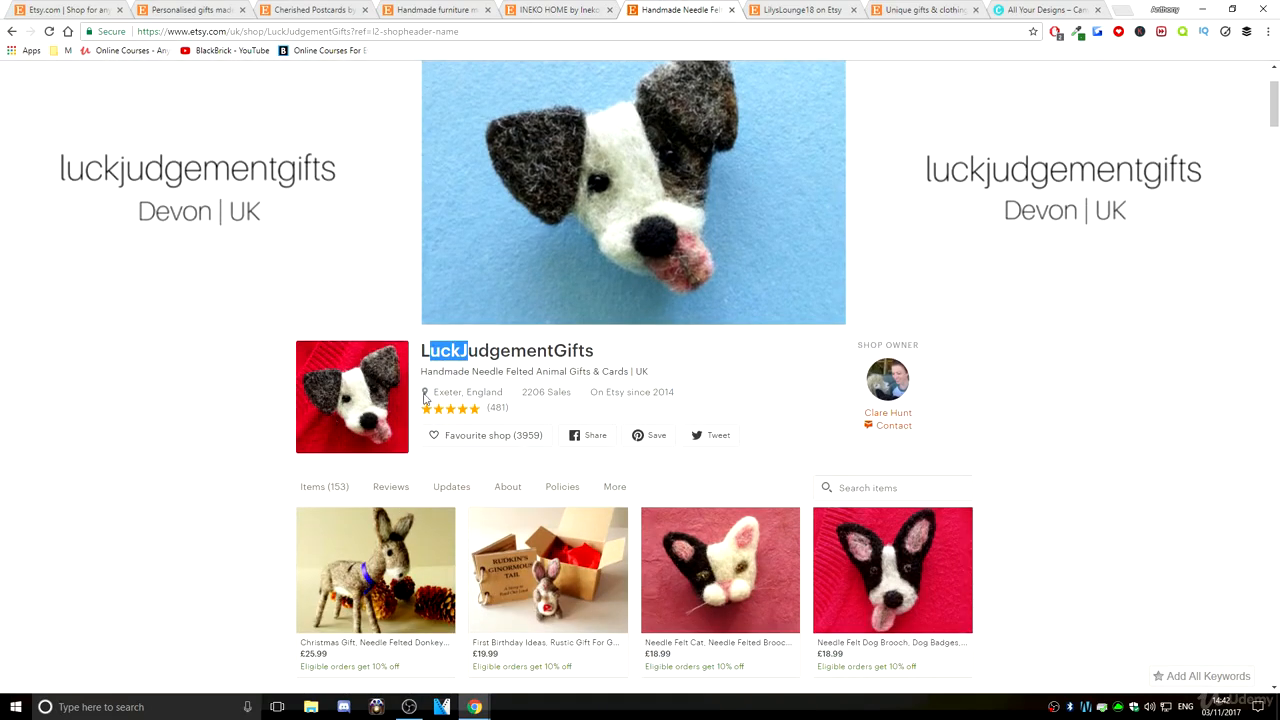
scroll(594, 347, up, 1)
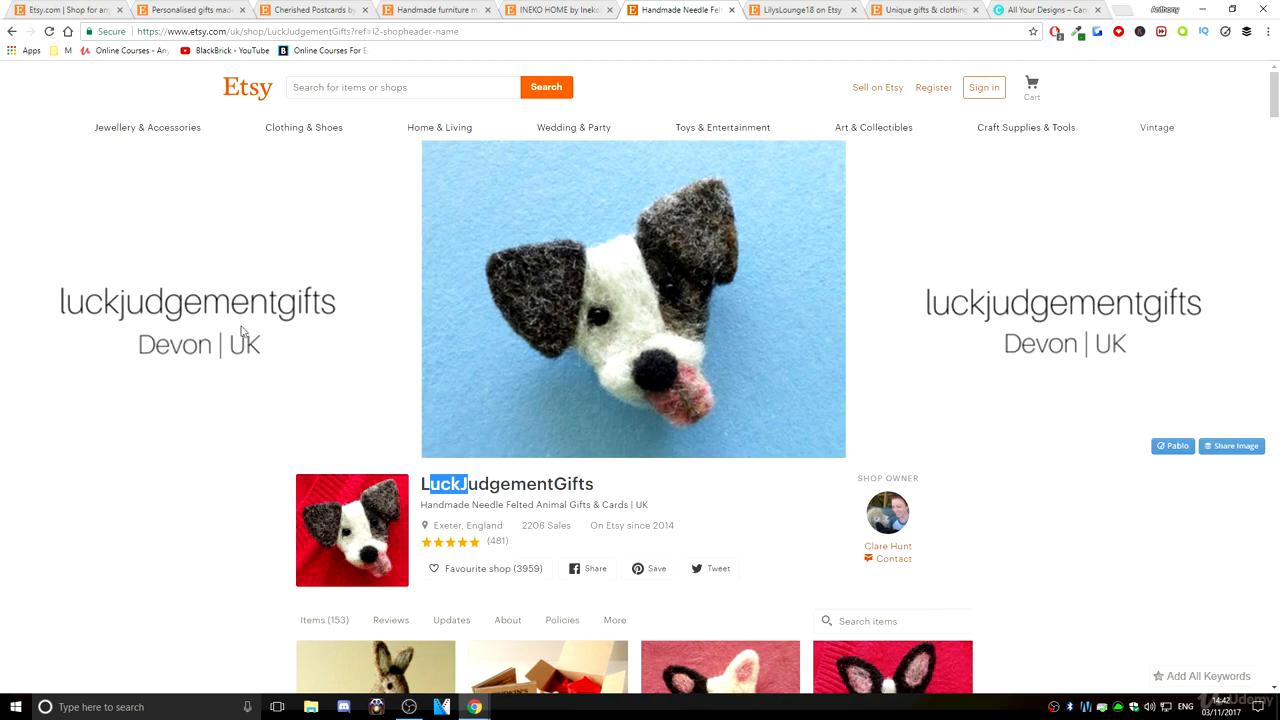
scroll(267, 330, down, 12)
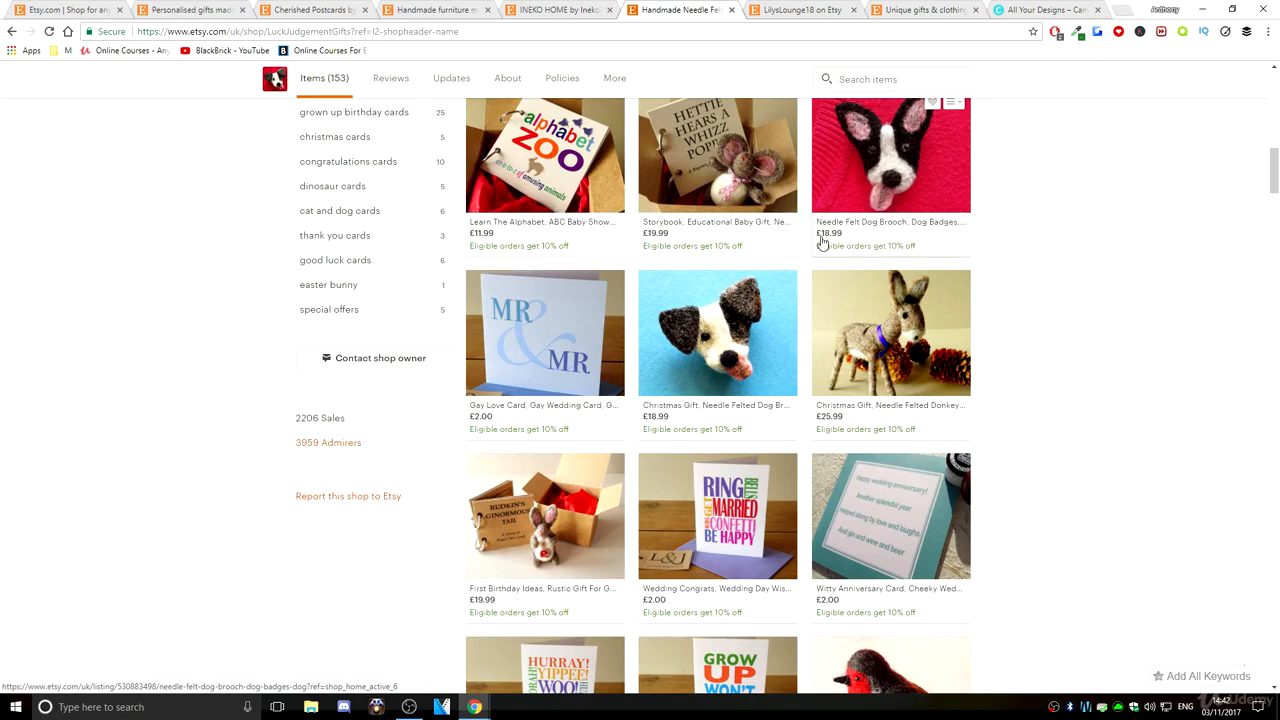
scroll(741, 427, up, 12)
scroll(636, 550, down, 3)
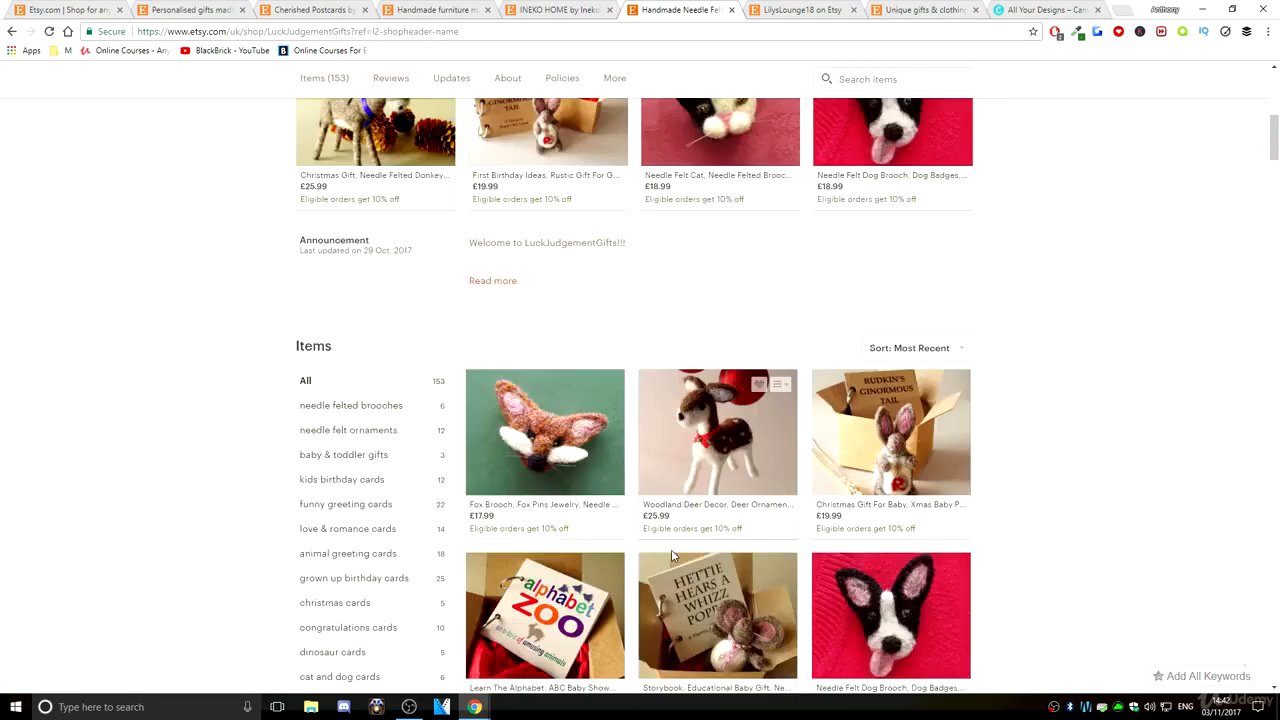
scroll(984, 527, up, 7)
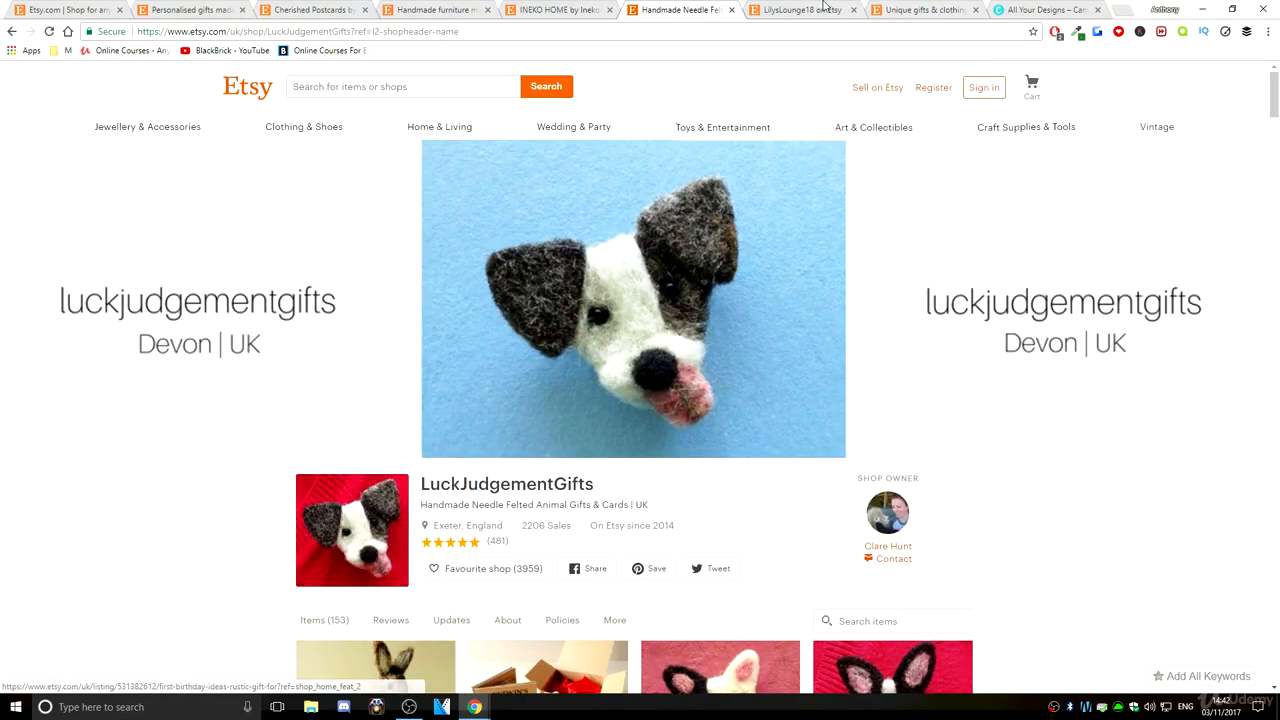
Examine the LilysLounge18 shop's header and logo, and browse its lantern listings down to the reviews.
click(814, 8)
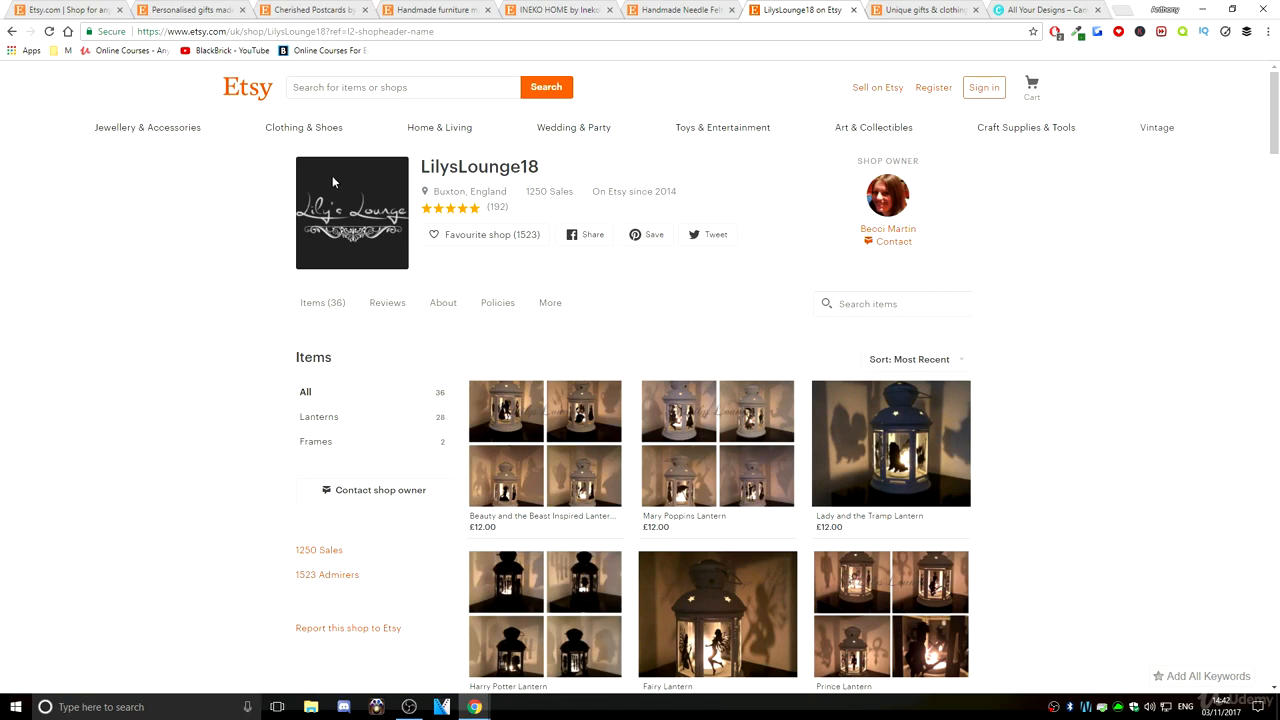
scroll(600, 310, down, 2)
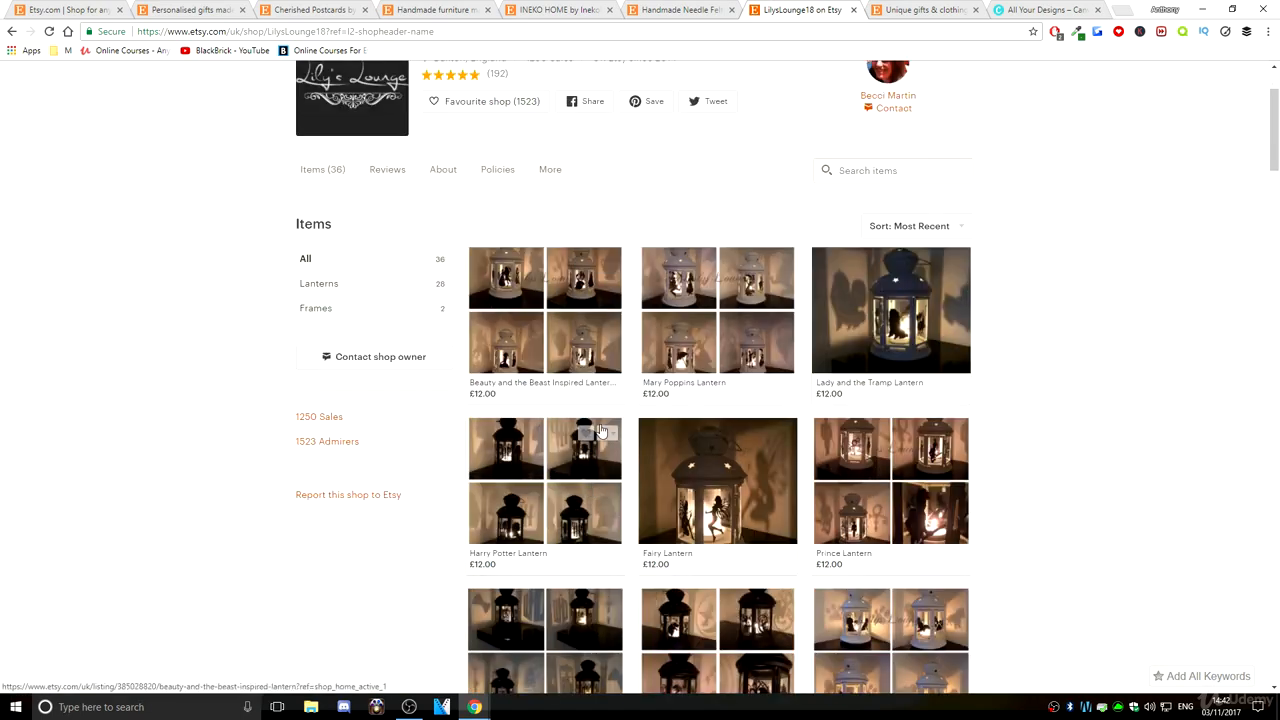
scroll(600, 430, down, 2)
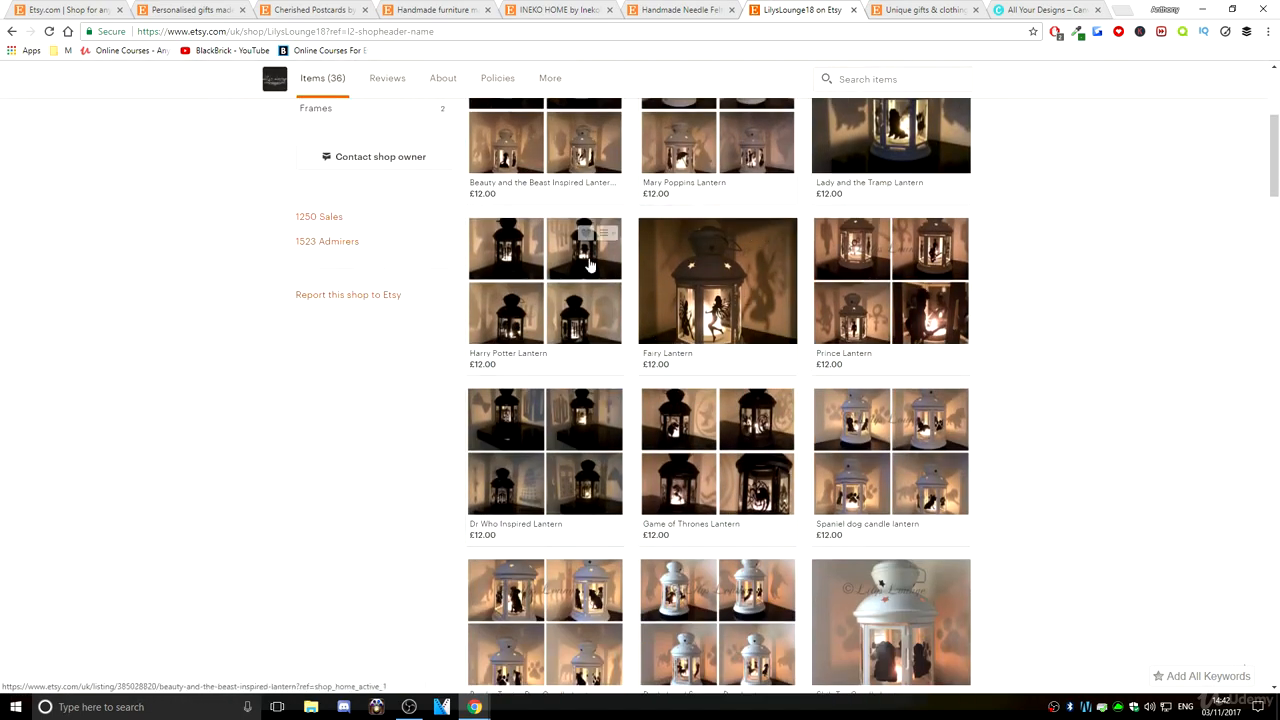
scroll(590, 500, down, 6)
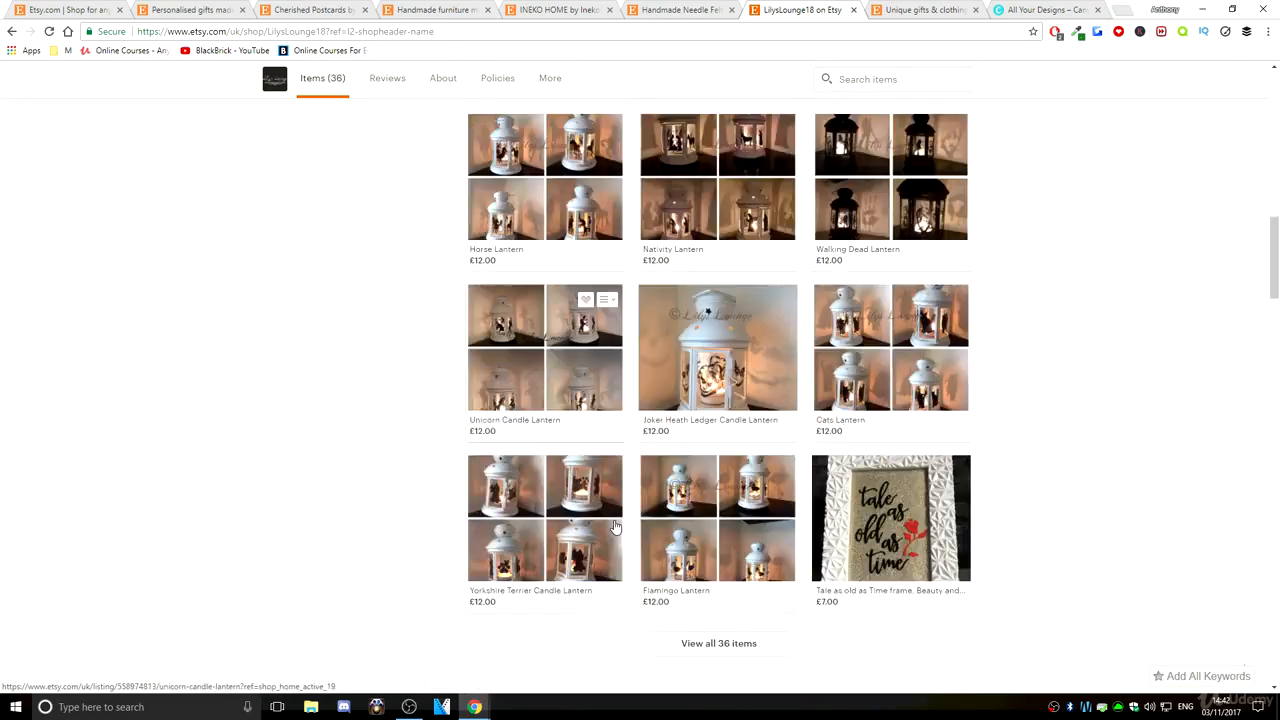
scroll(620, 520, down, 2)
scroll(823, 580, down, 2)
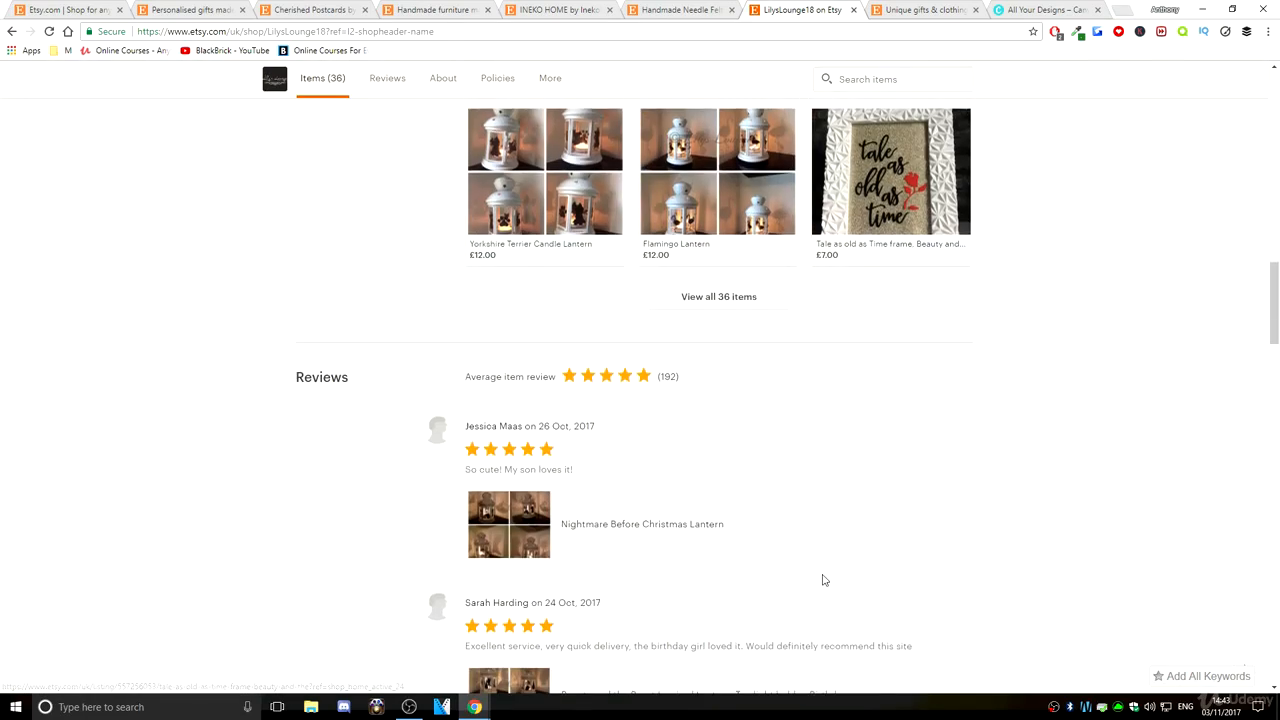
Show all items of the LilysLounge18 shop and browse the full lantern listing.
click(748, 297)
scroll(675, 482, down, 2)
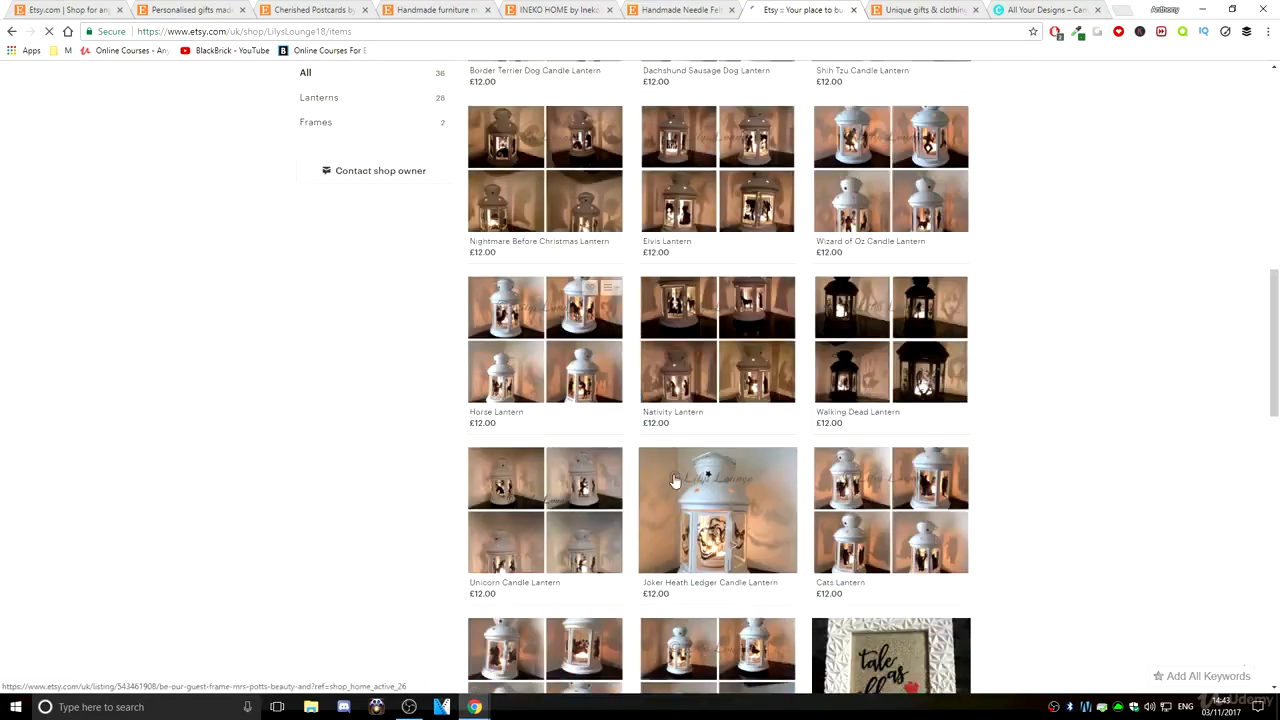
scroll(725, 231, up, 2)
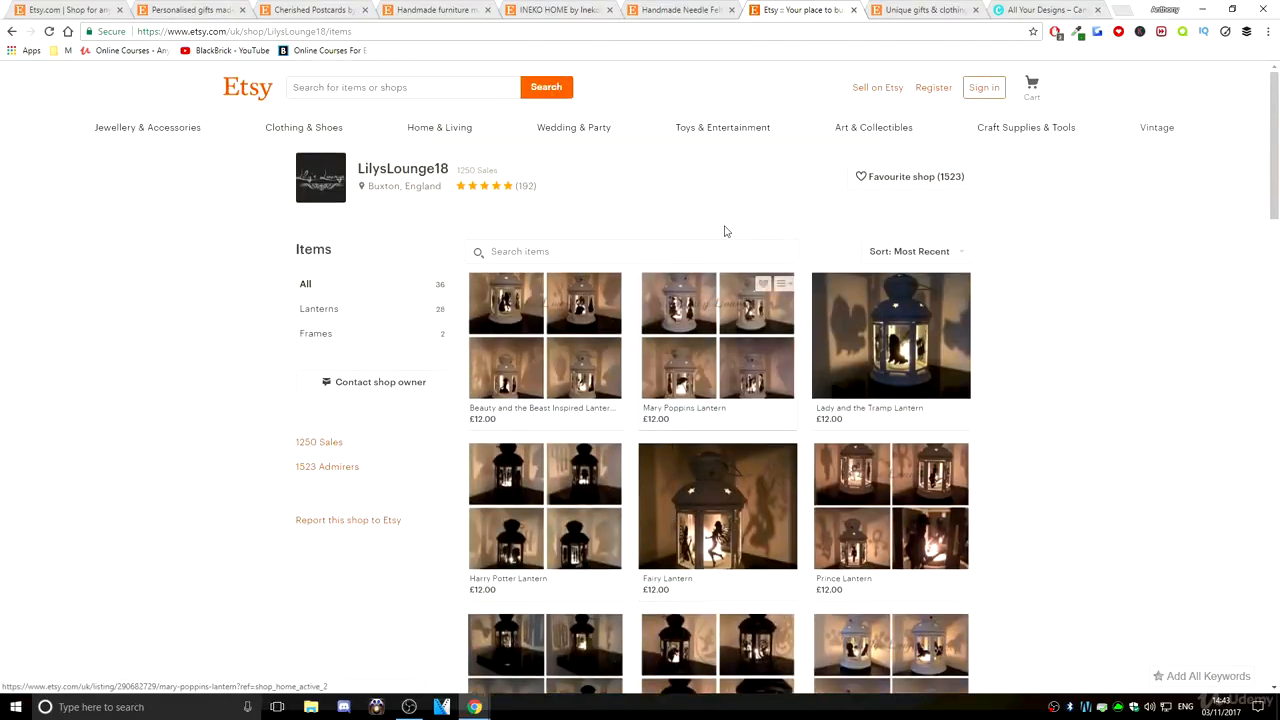
Examine the StormySeasUK shop's name, banner, profile picture and featured items.
click(921, 10)
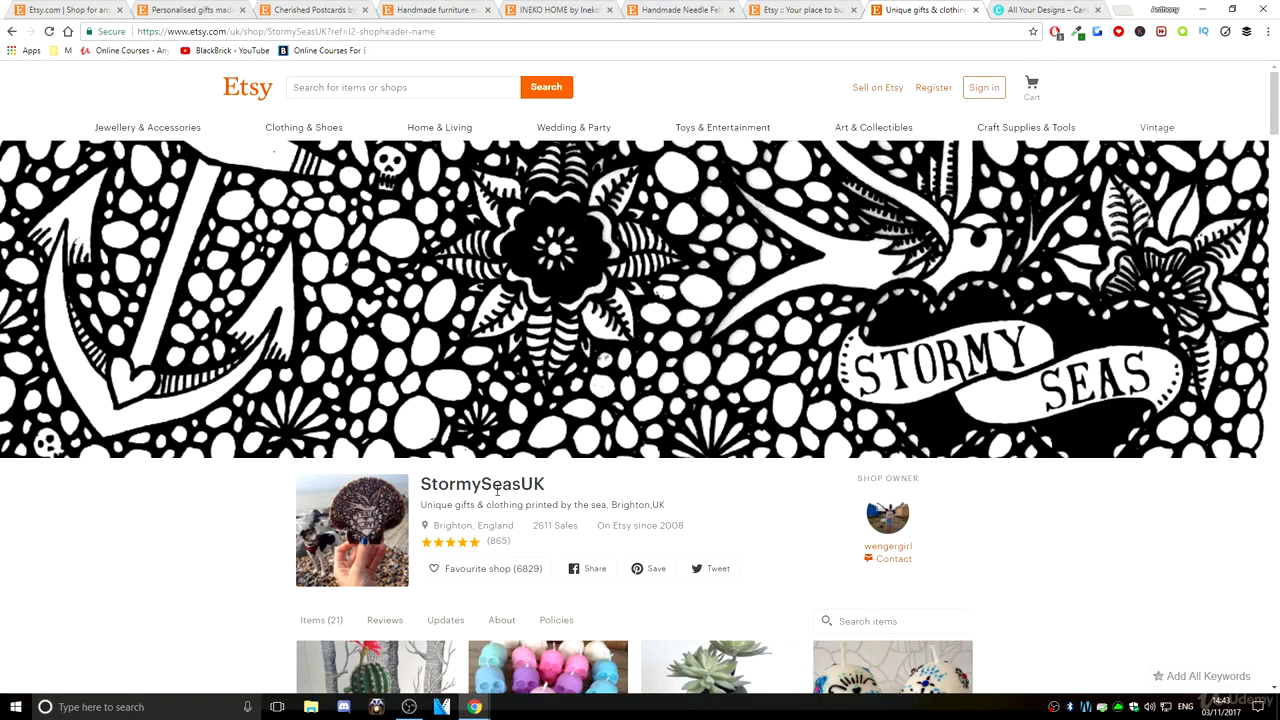
scroll(432, 565, down, 2)
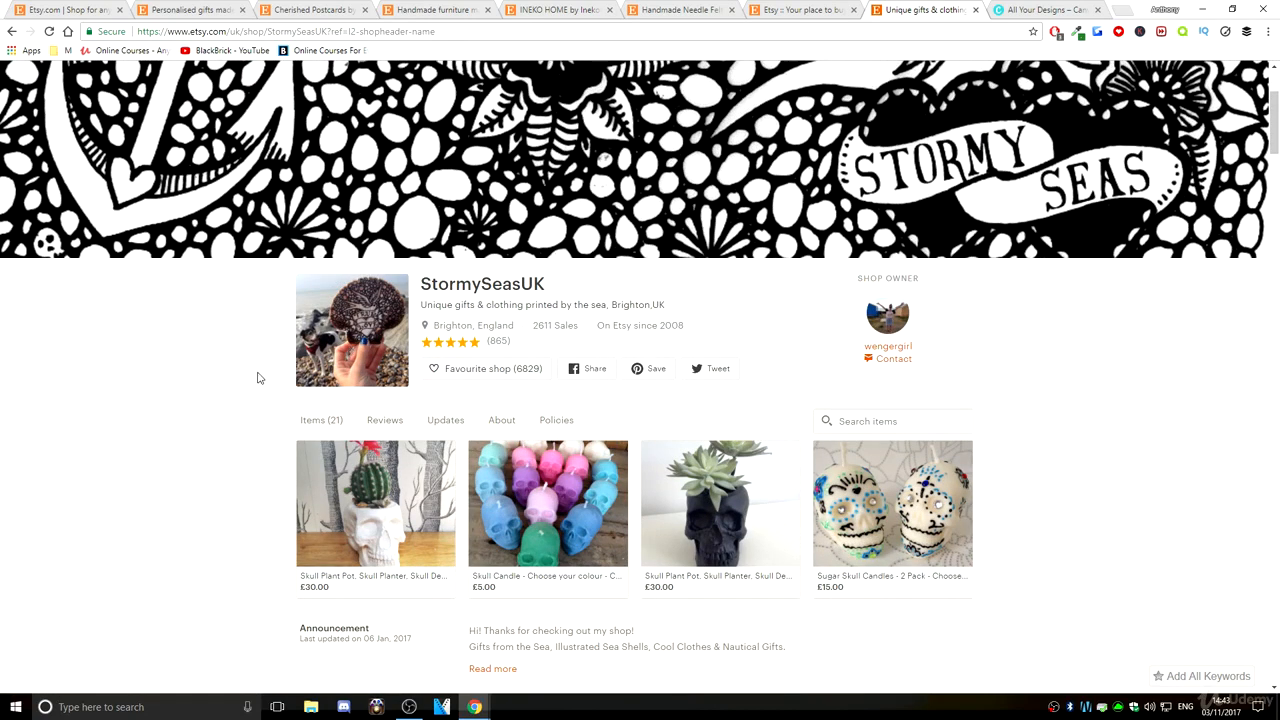
scroll(283, 449, up, 2)
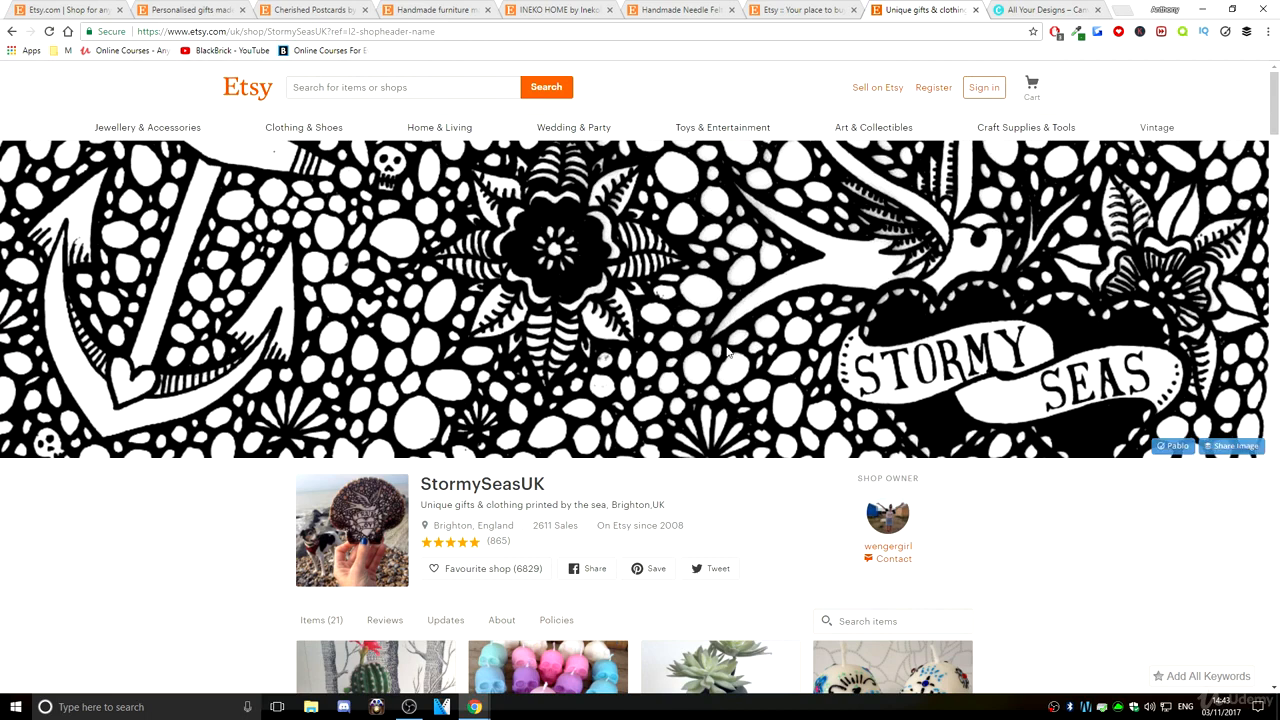
Browse the StormySeasUK item listings to see how the products match the shop's style, and return to the banner.
scroll(728, 352, down, 10)
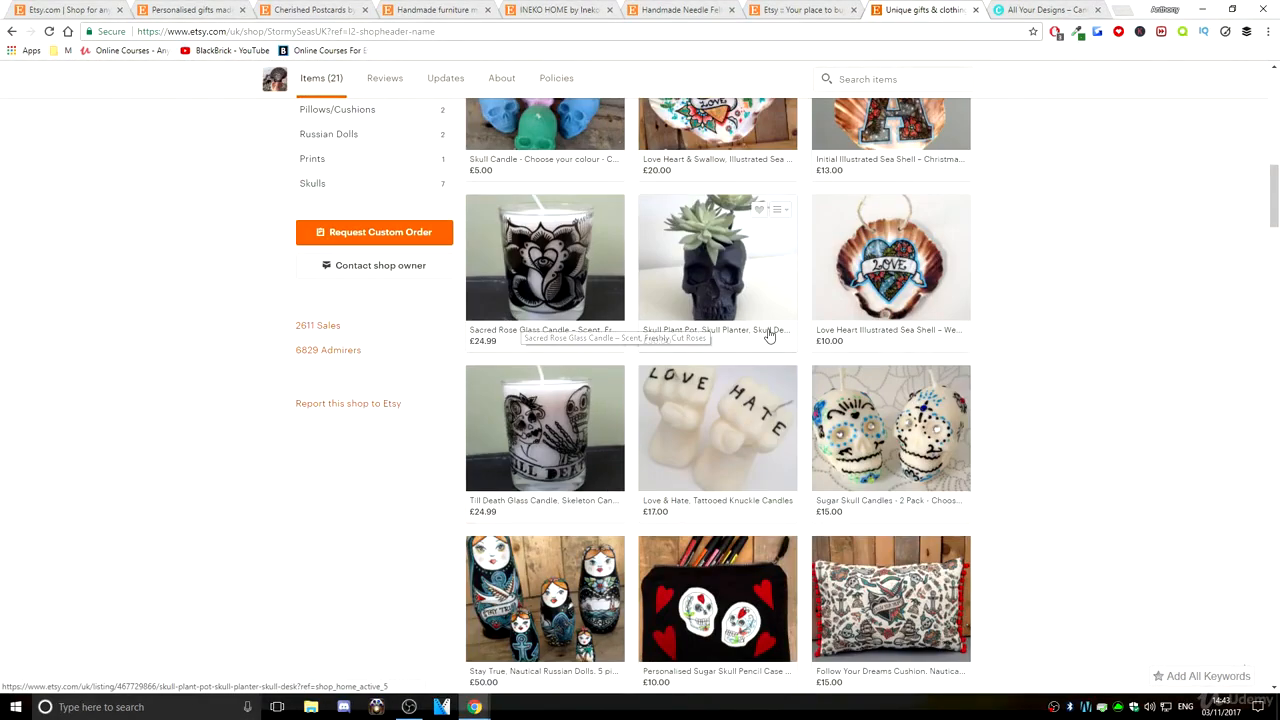
scroll(768, 337, up, 3)
scroll(765, 405, down, 3)
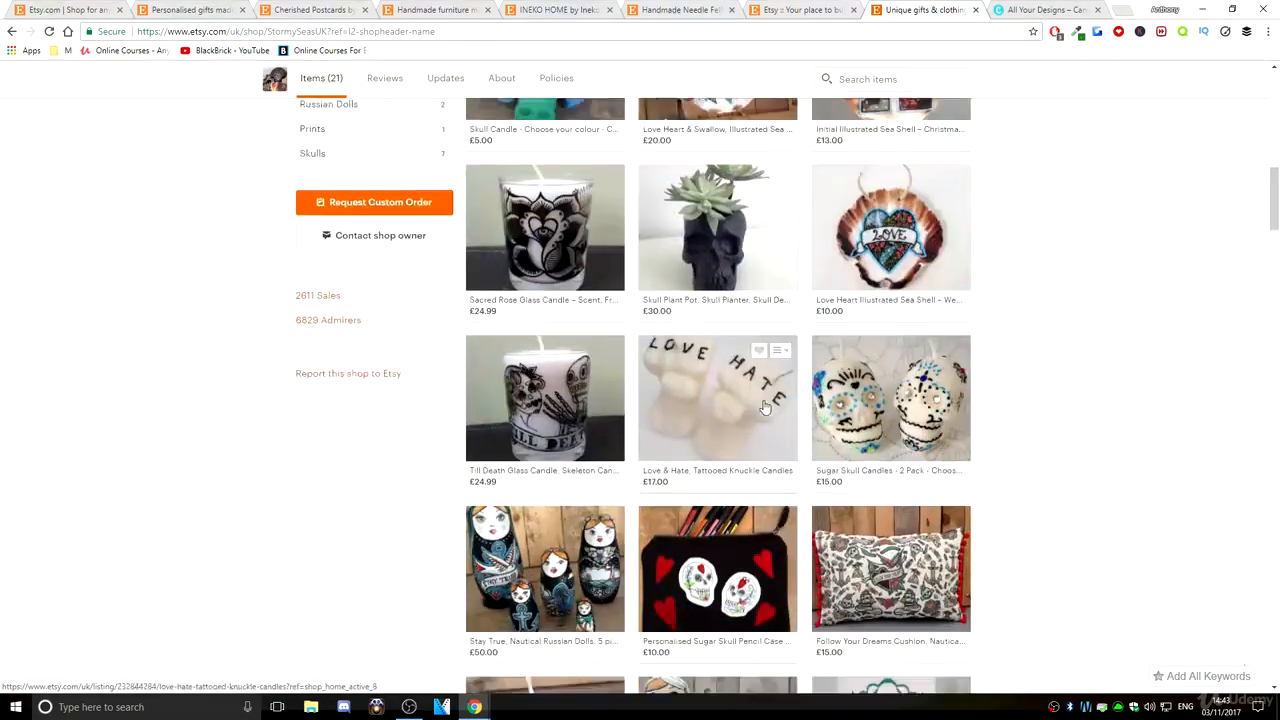
scroll(780, 460, down, 3)
scroll(494, 512, down, 2)
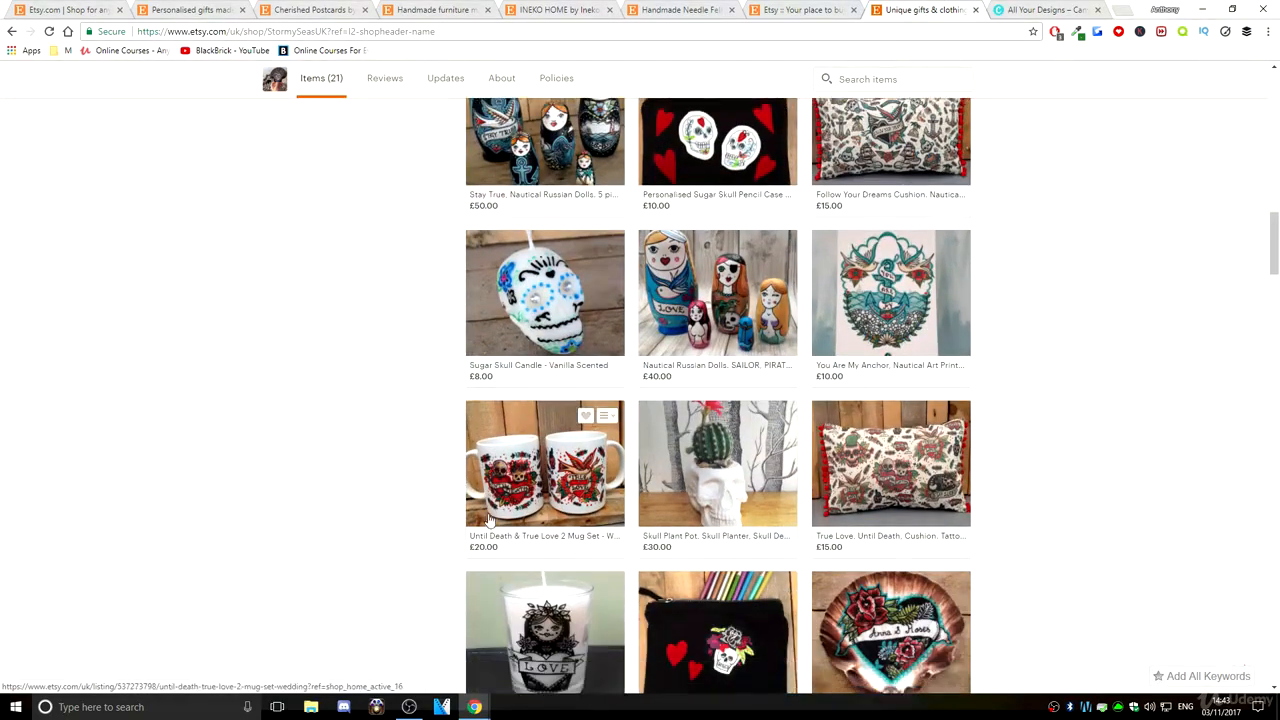
scroll(490, 519, down, 2)
scroll(1066, 480, up, 9)
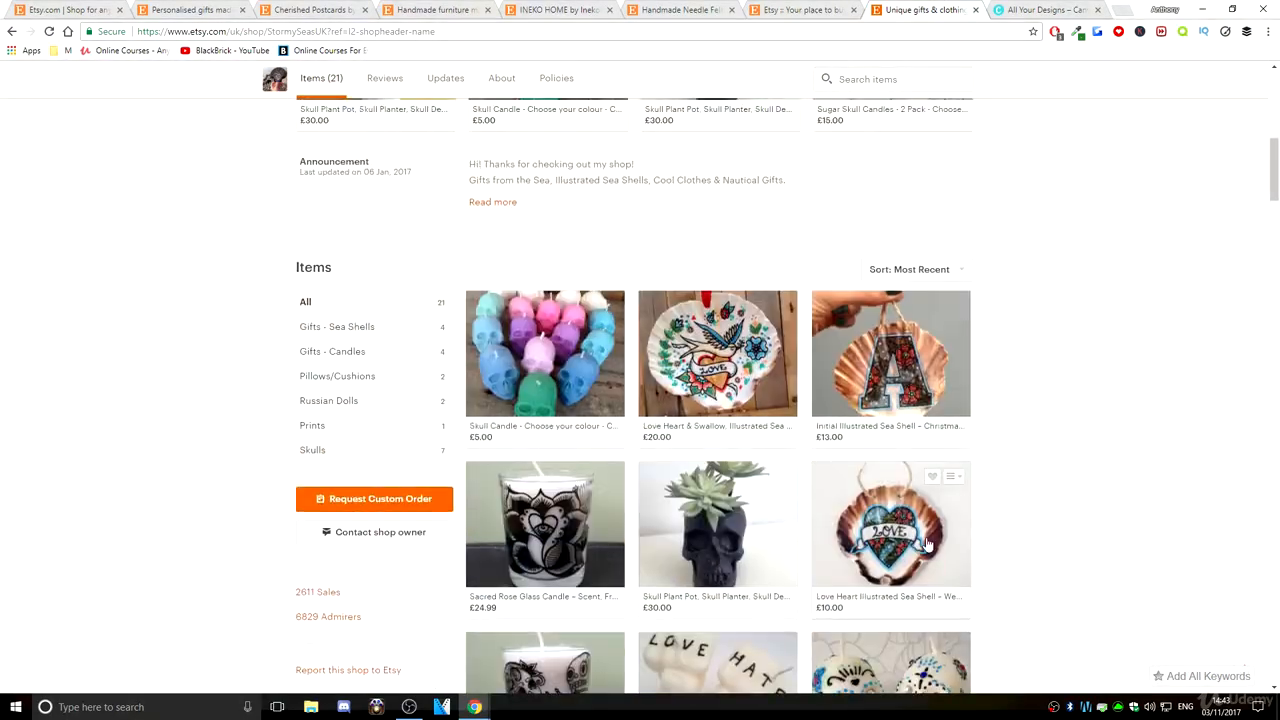
scroll(928, 543, up, 5)
scroll(563, 543, up, 3)
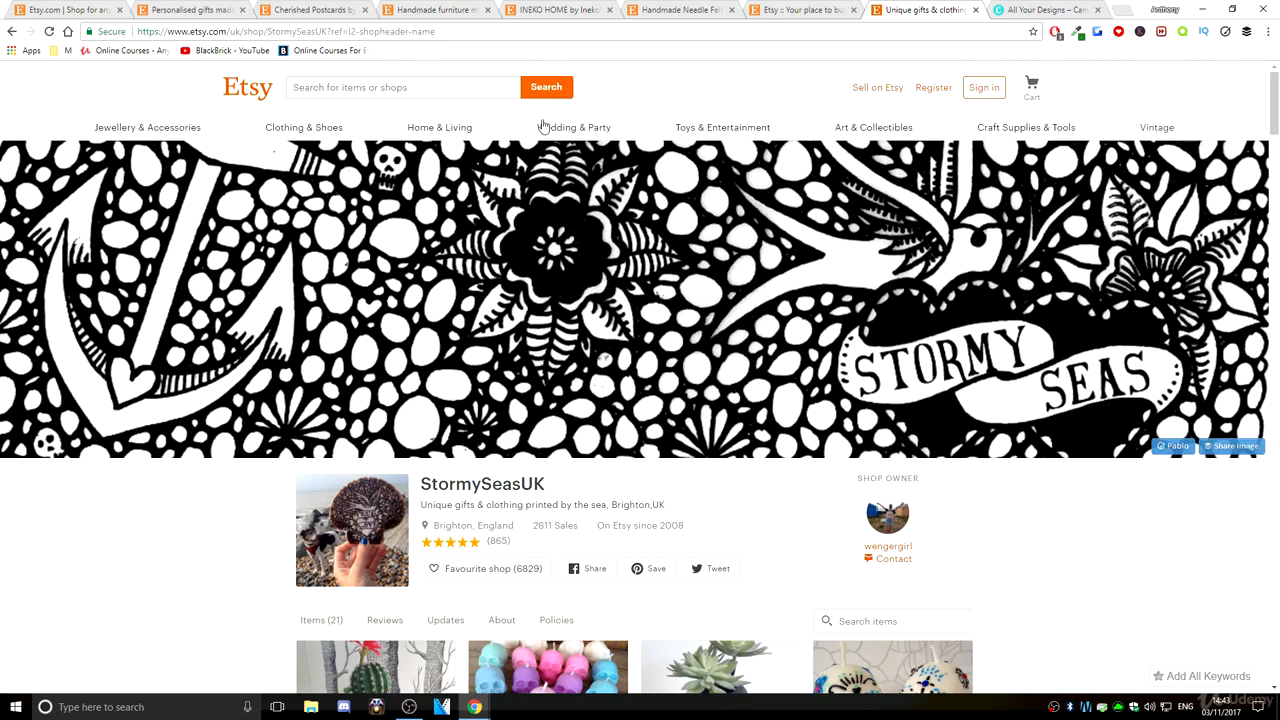
Revisit the Cherished Postcards and PersonaliseMeCumbria shop headers to compare their banners and logos.
click(395, 9)
click(344, 6)
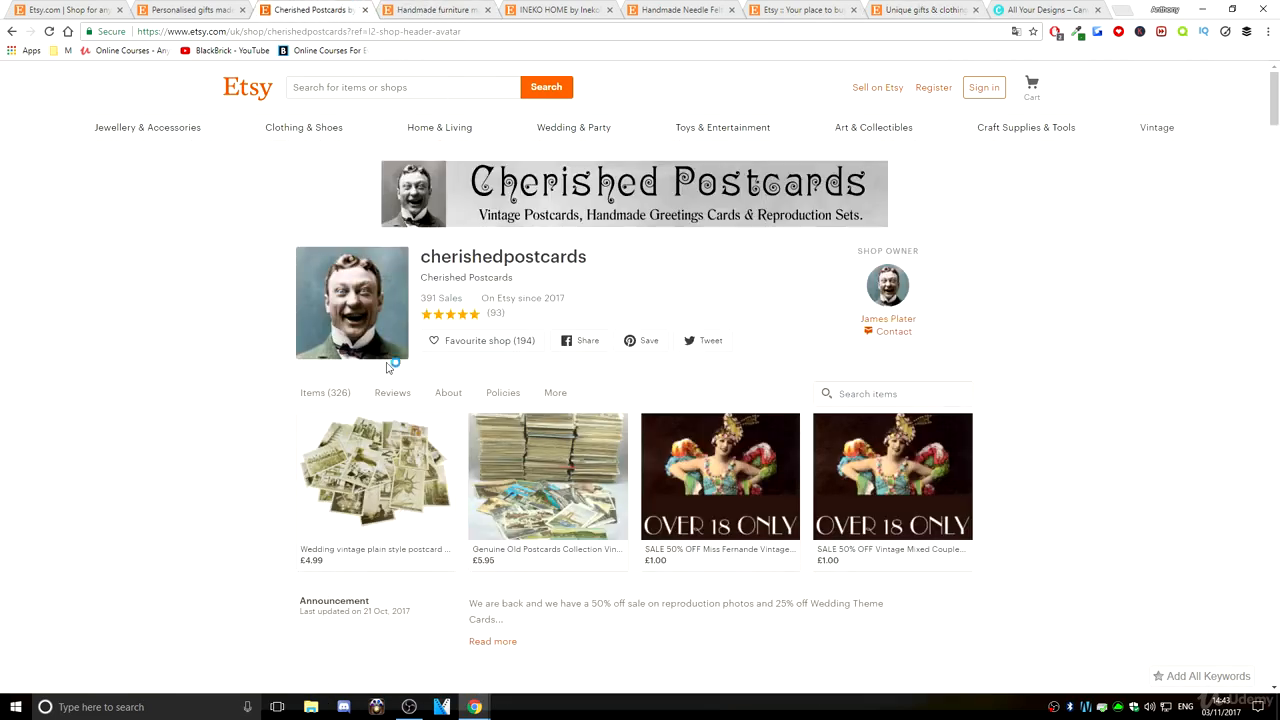
click(192, 10)
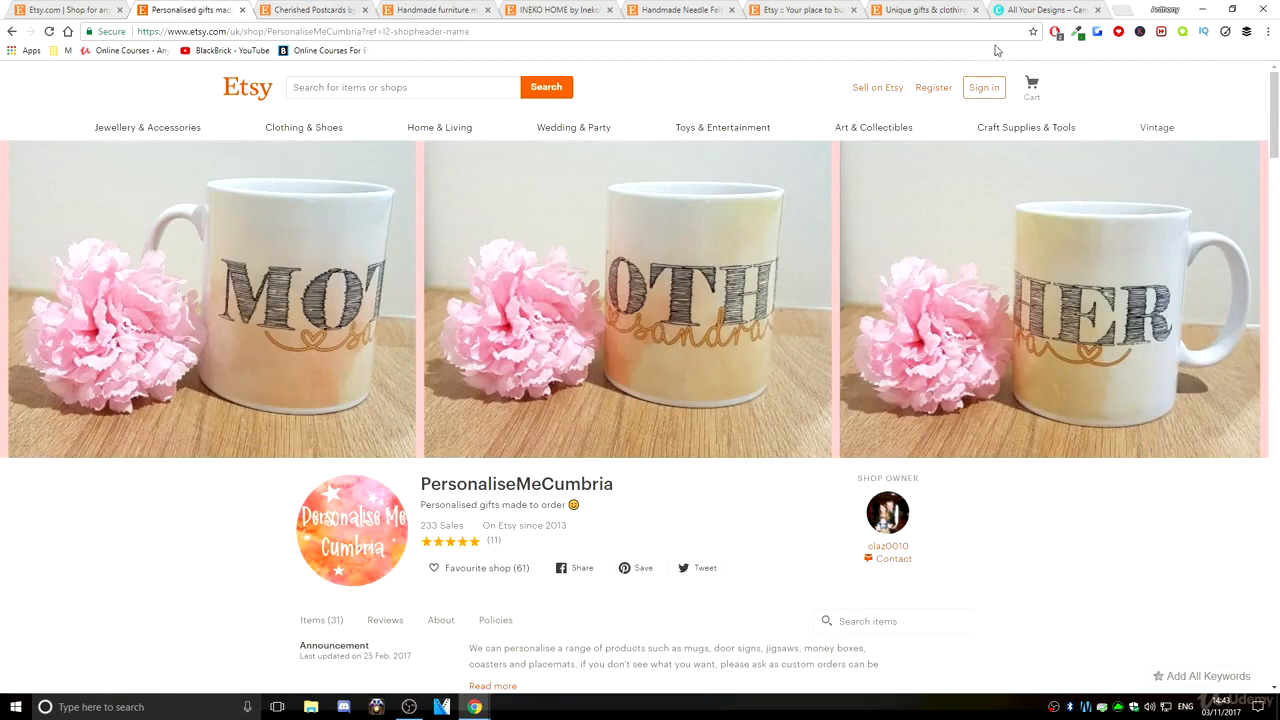
Switch to Canva in full-screen view and create a new design of the Etsy Shop Icon type.
click(1010, 9)
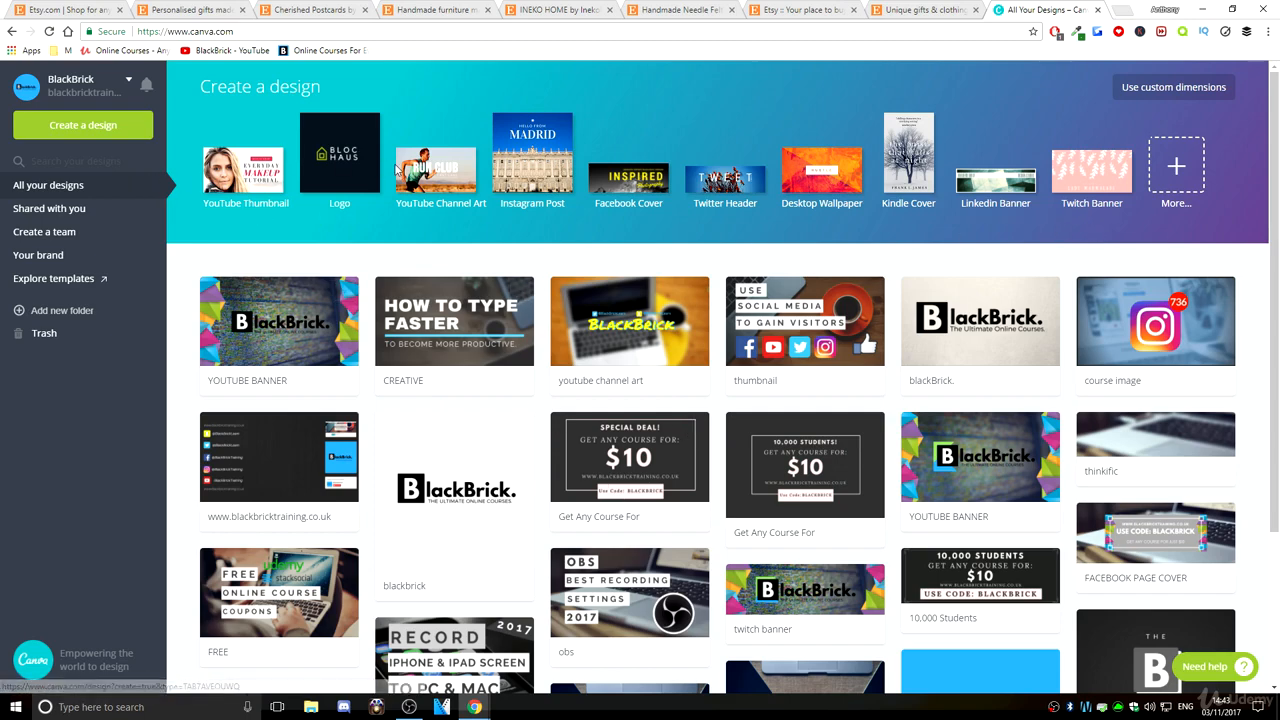
key(F11)
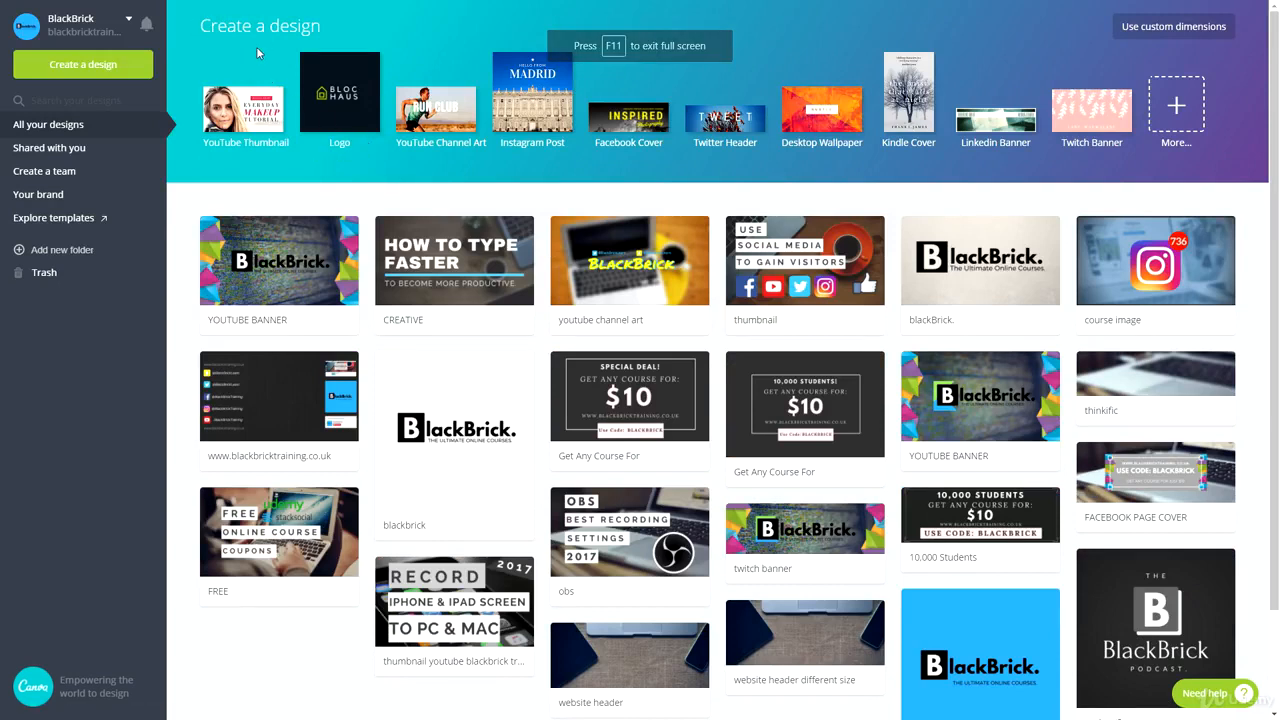
click(1178, 110)
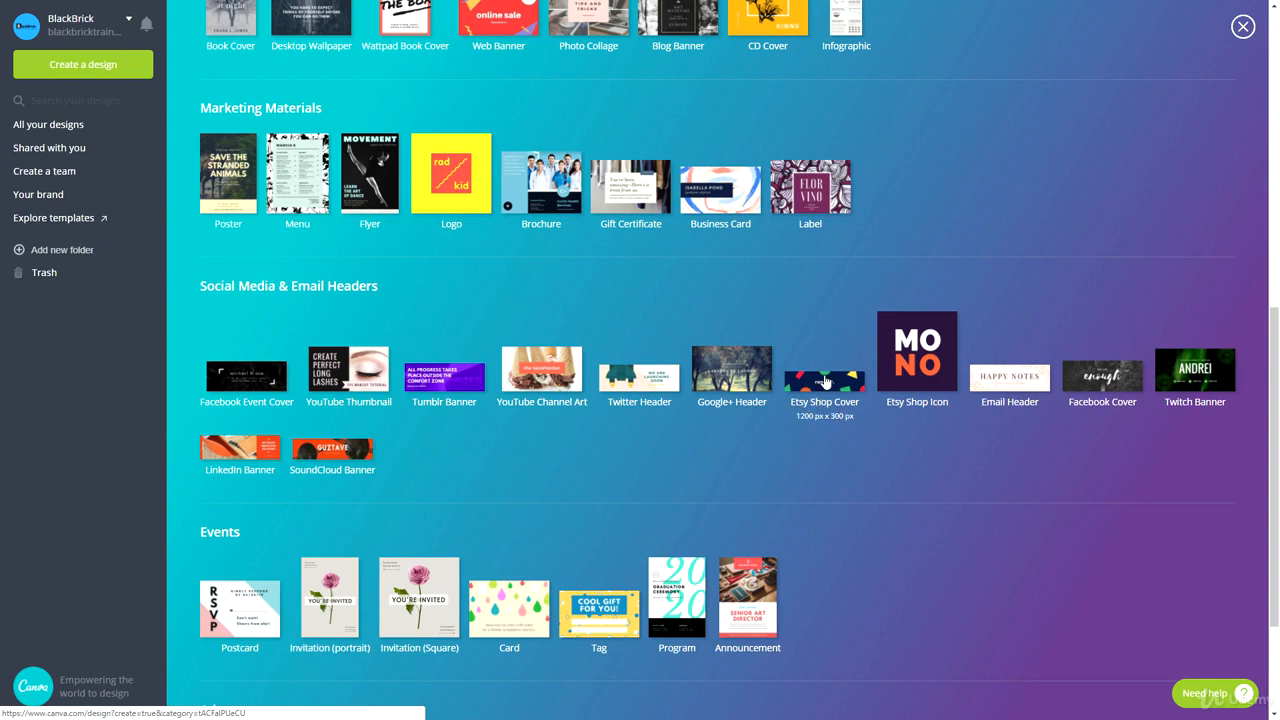
click(925, 375)
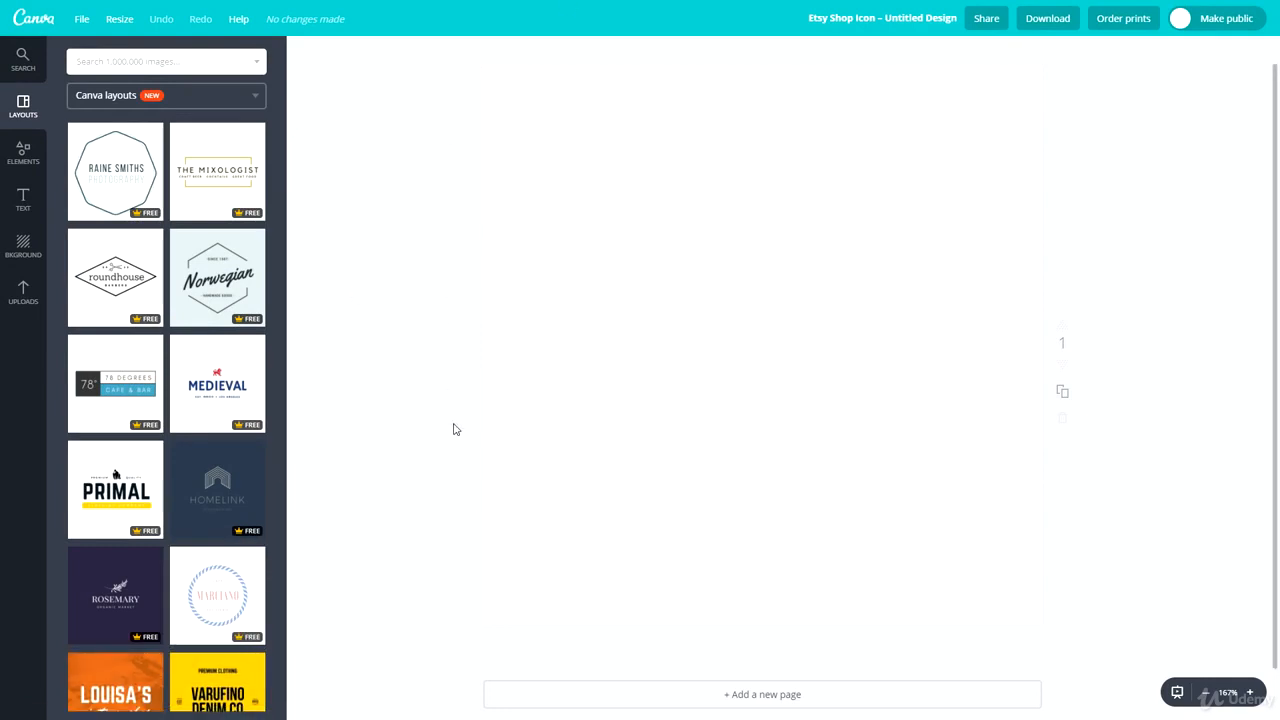
Browse the ready-made Canva layouts for a suitable shop icon template.
scroll(250, 470, down, 1)
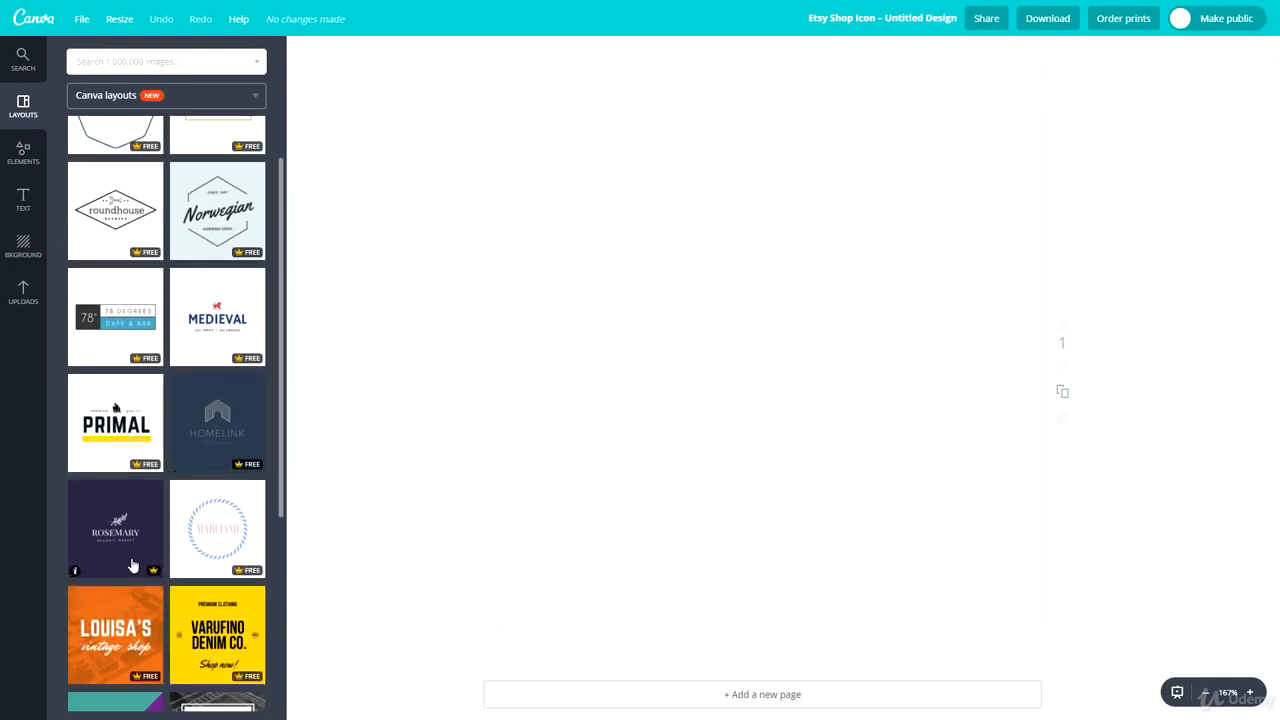
scroll(160, 570, down, 10)
scroll(170, 298, up, 10)
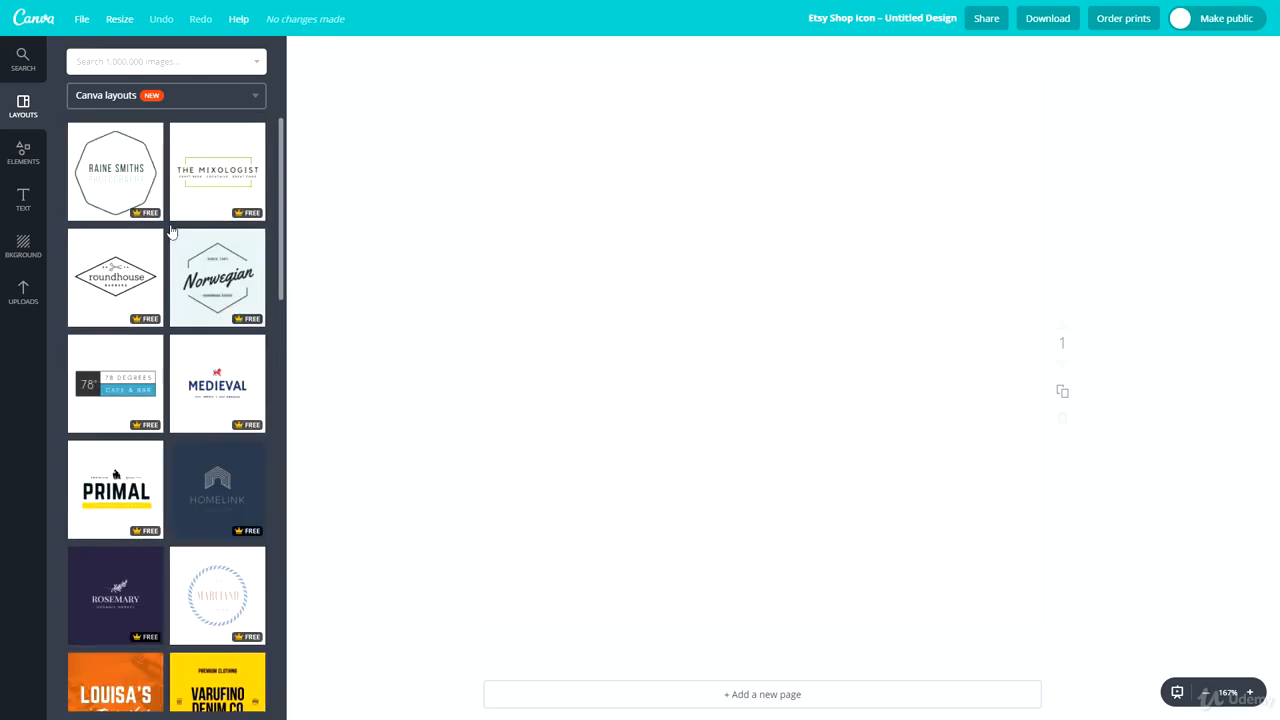
scroll(170, 298, down, 8)
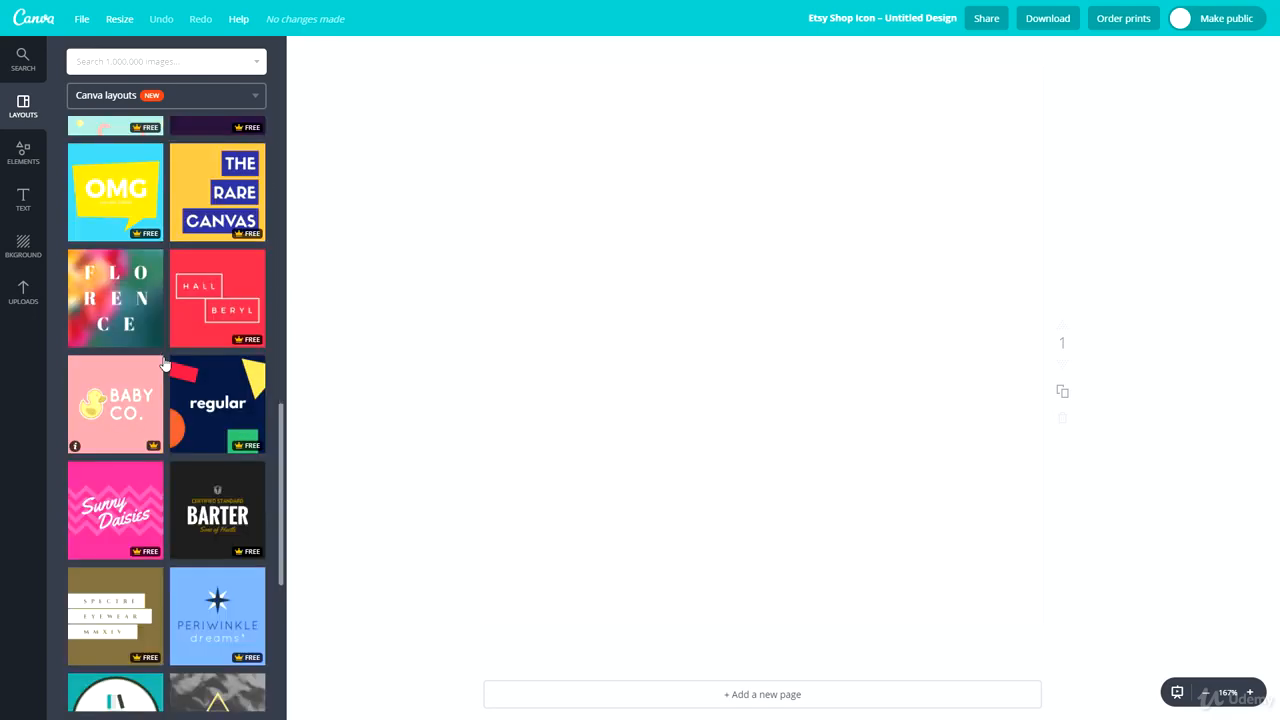
scroll(165, 365, down, 3)
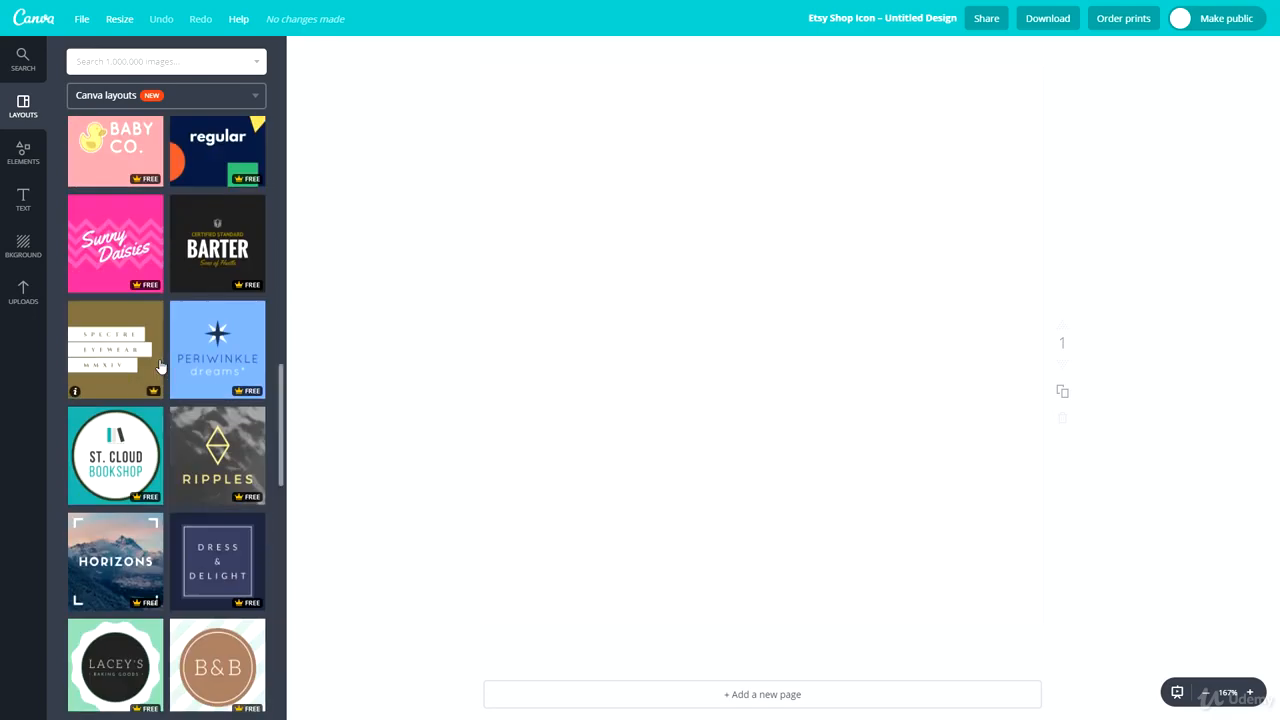
scroll(113, 550, down, 5)
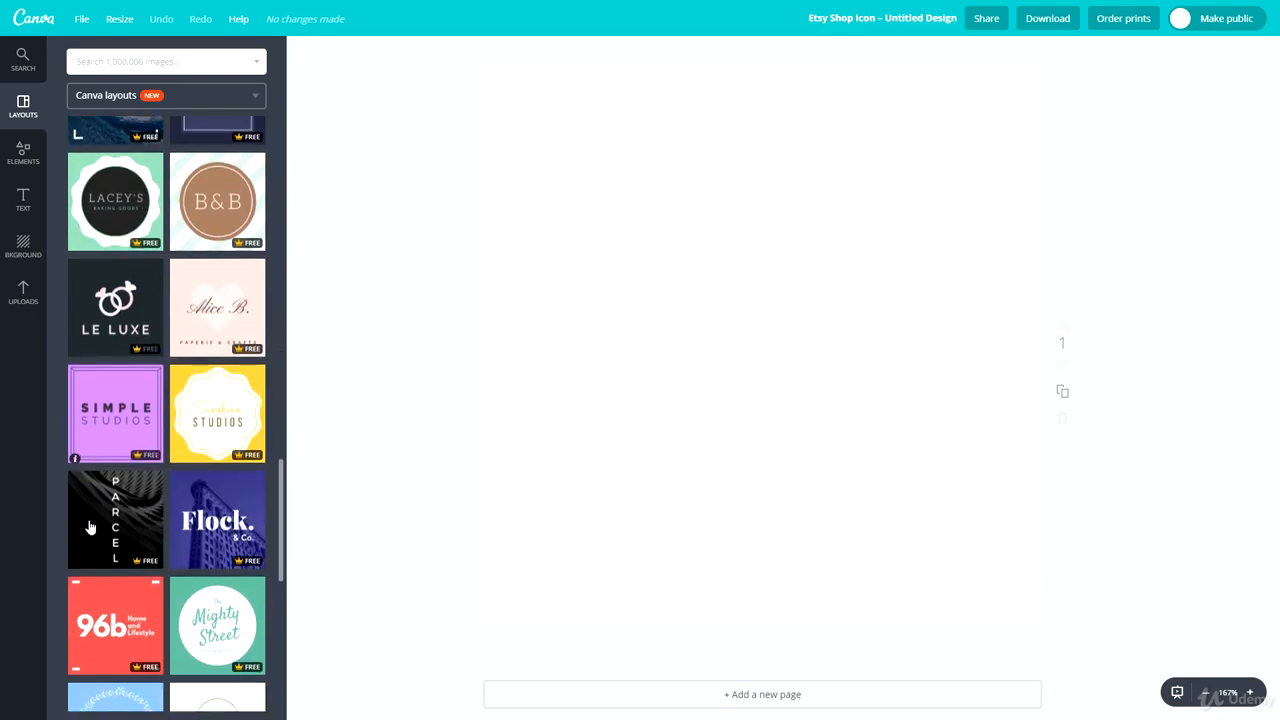
scroll(98, 360, down, 10)
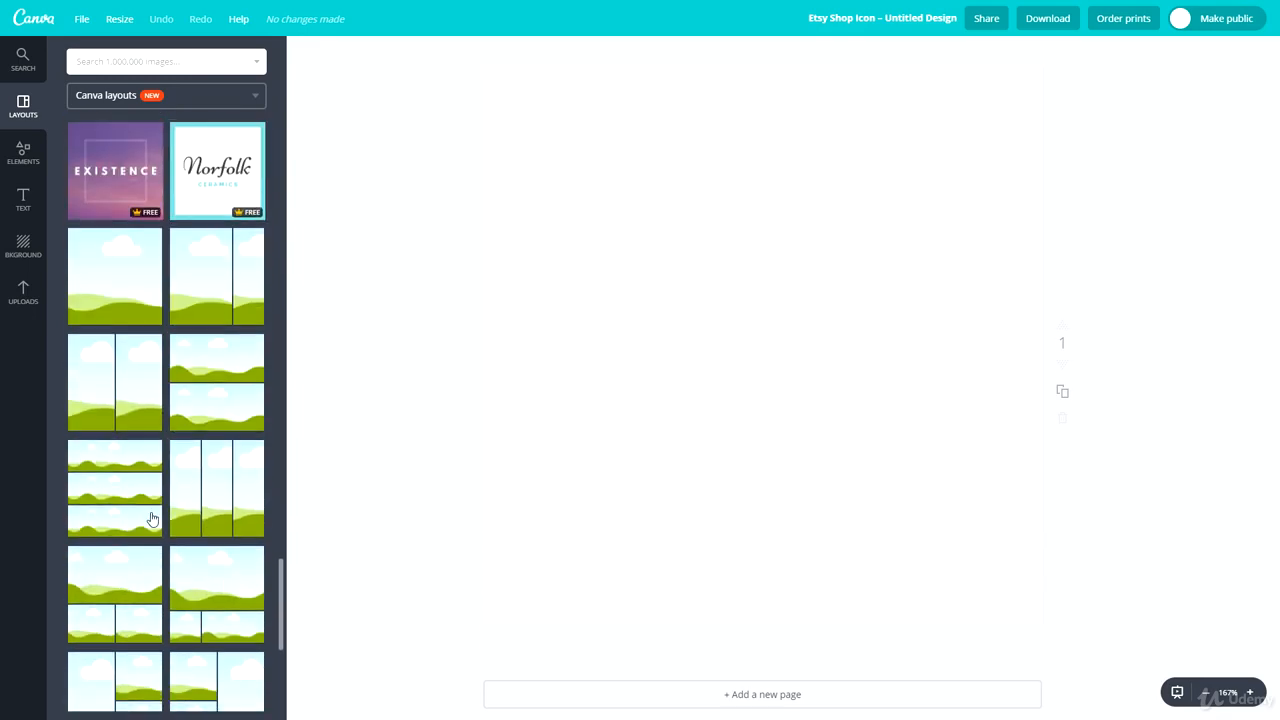
scroll(165, 525, up, 8)
scroll(176, 531, up, 15)
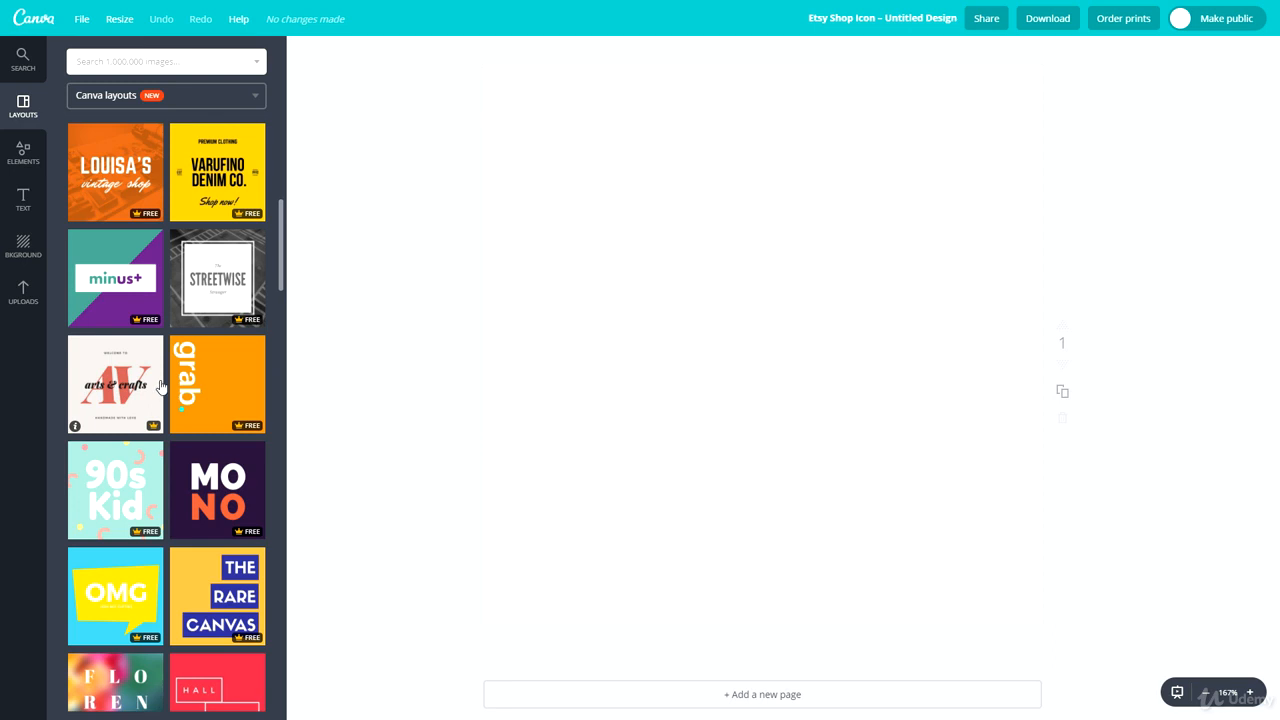
Apply the orange "Louisa's vintage shop" layout and replace its heading with "THE BLACKBRICK" on two lines.
click(118, 158)
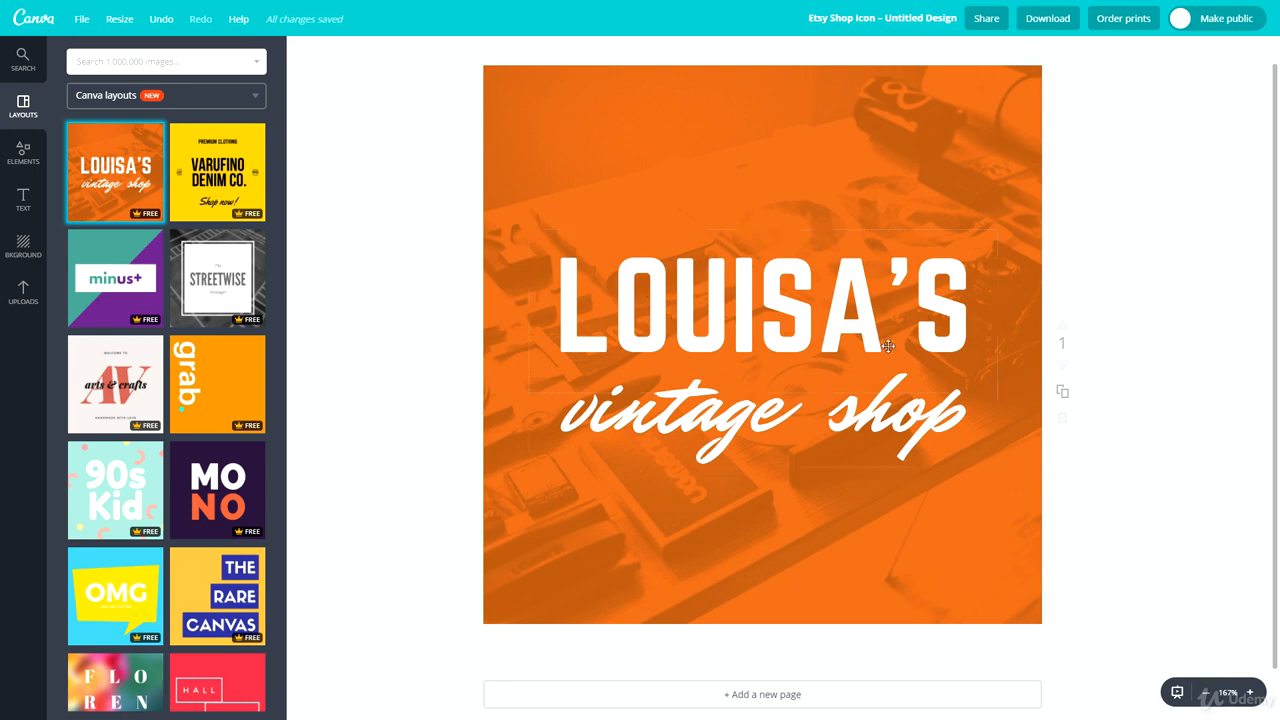
click(727, 314)
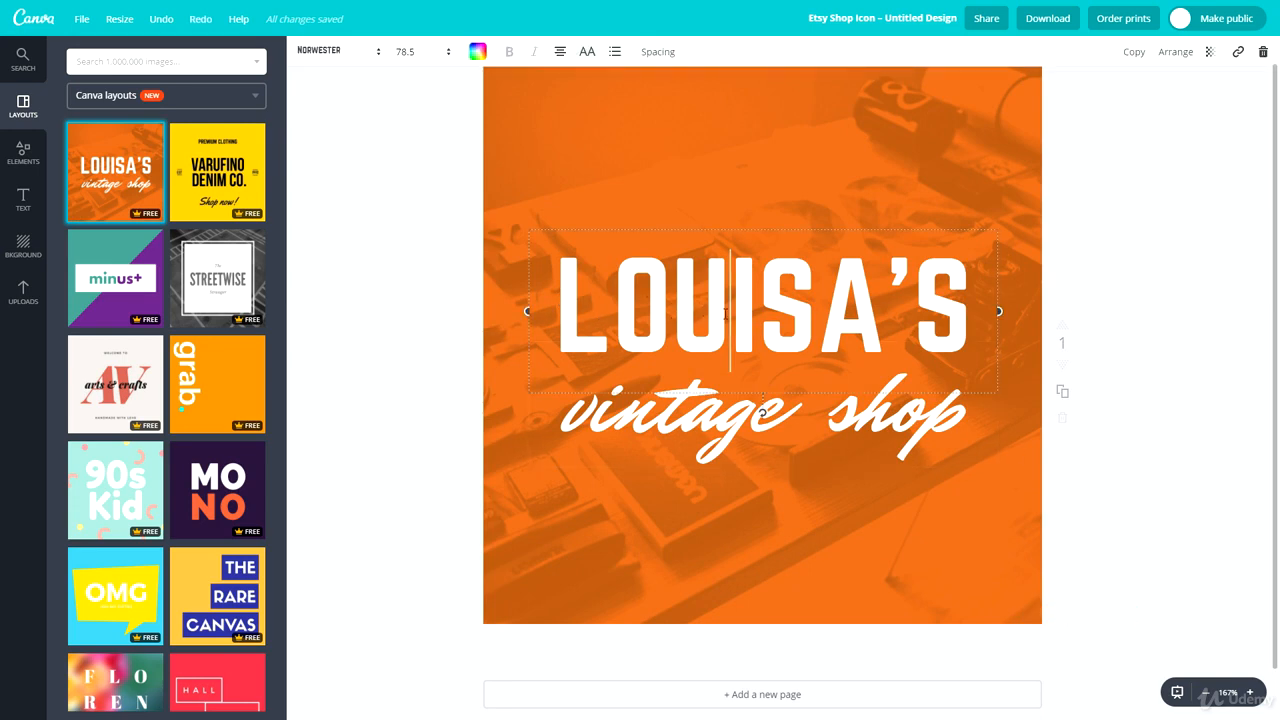
drag(971, 310, 729, 305)
drag(729, 305, 559, 265)
text(THE)
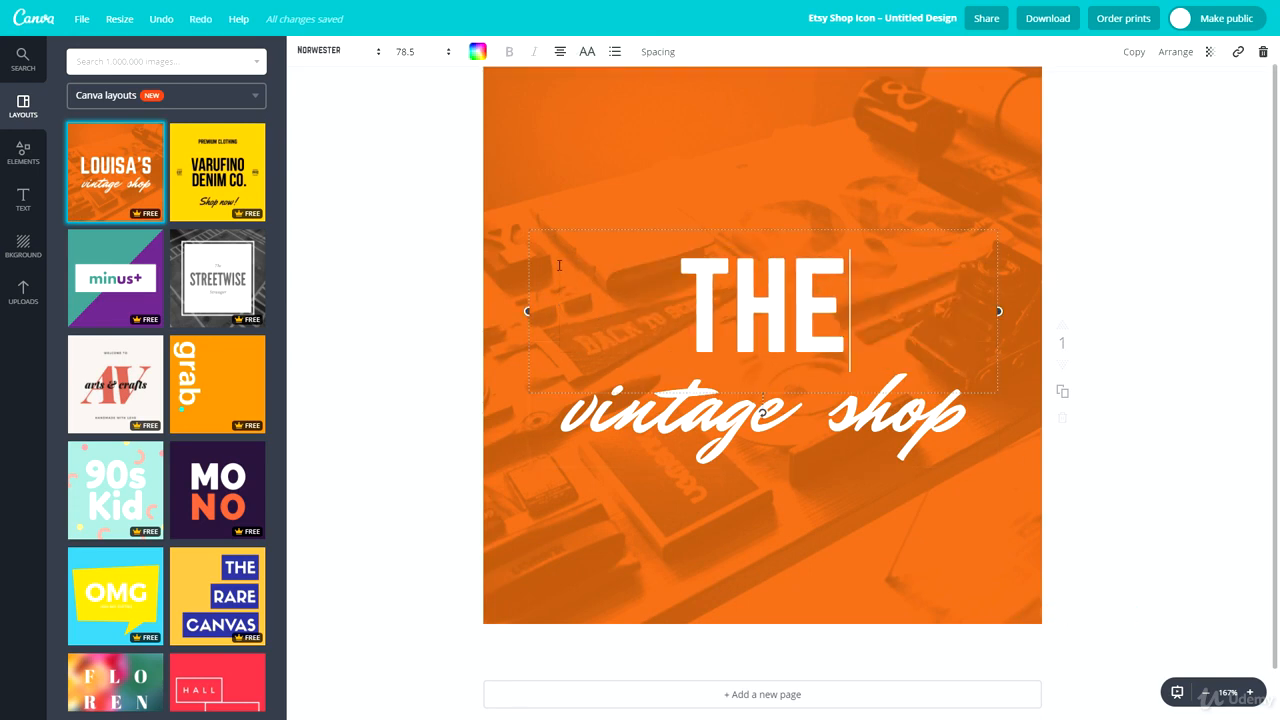
key(Return)
text(BLACKBRICK)
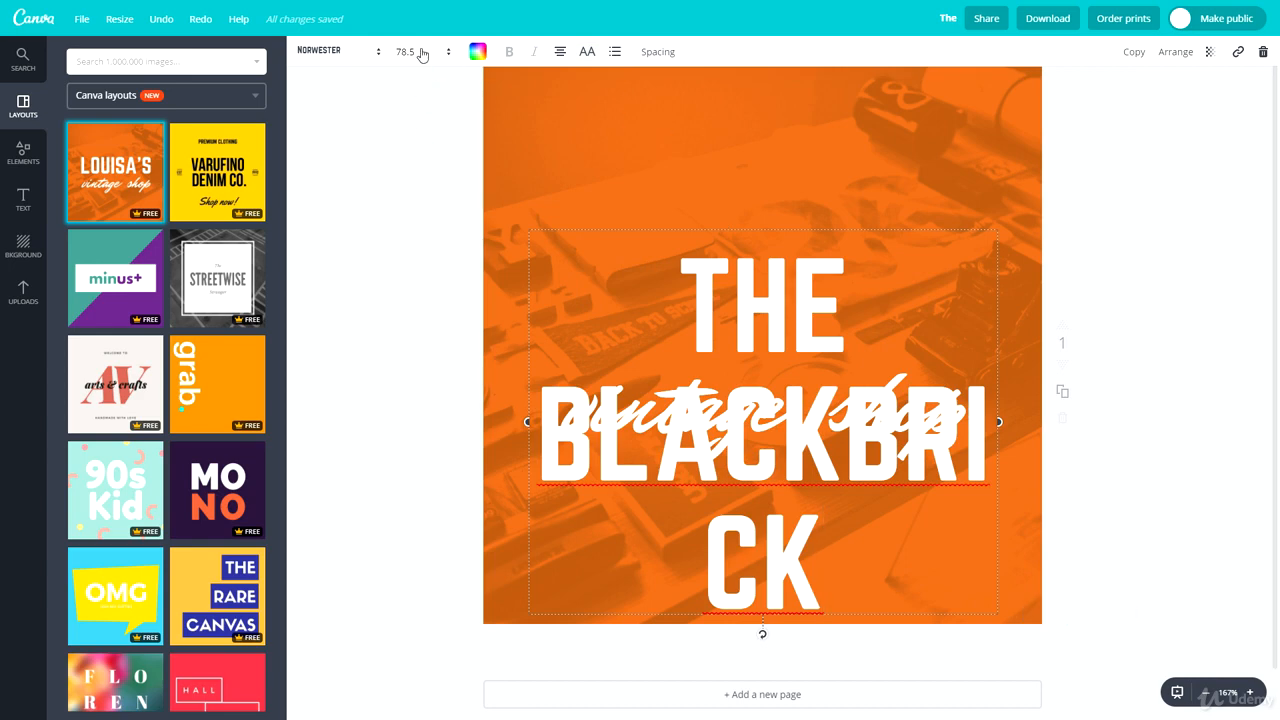
Set the heading's font size to 56 and move the heading up above the script line.
click(420, 53)
click(410, 346)
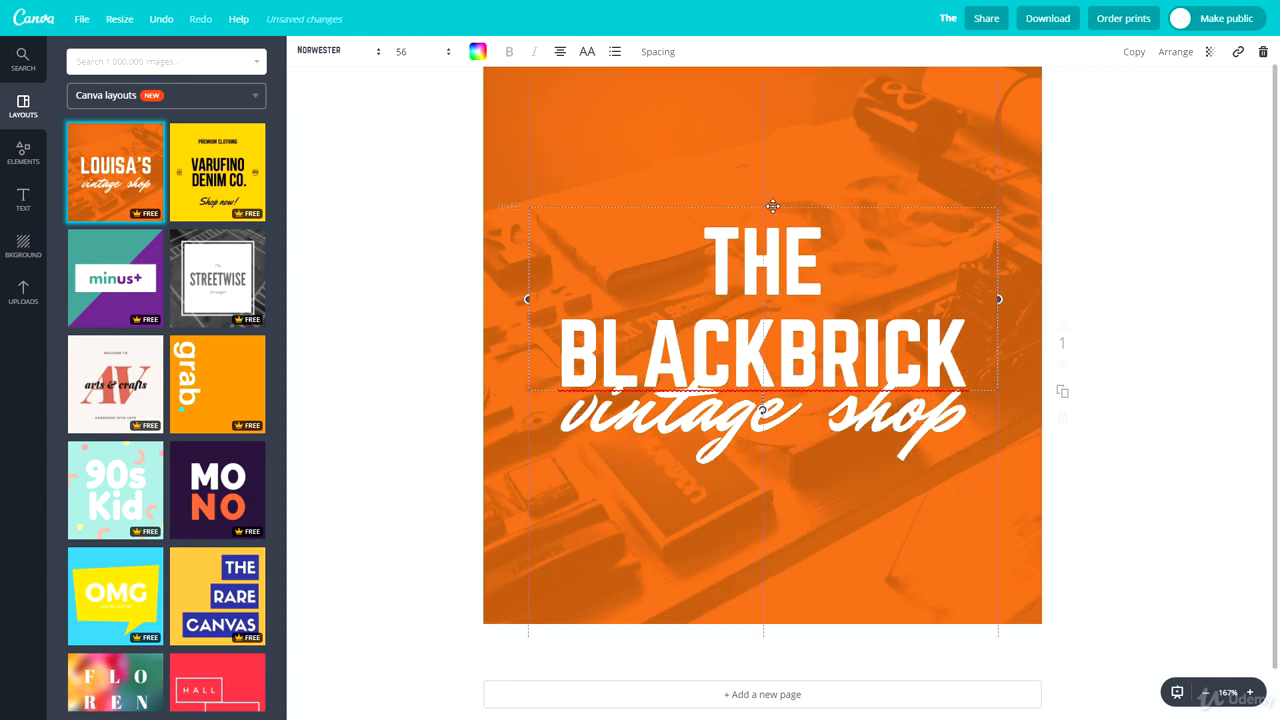
drag(771, 208, 768, 186)
Replace the script text "vintage shop" with "Shop..." and place it slightly lower beneath the heading.
triple_click(705, 428)
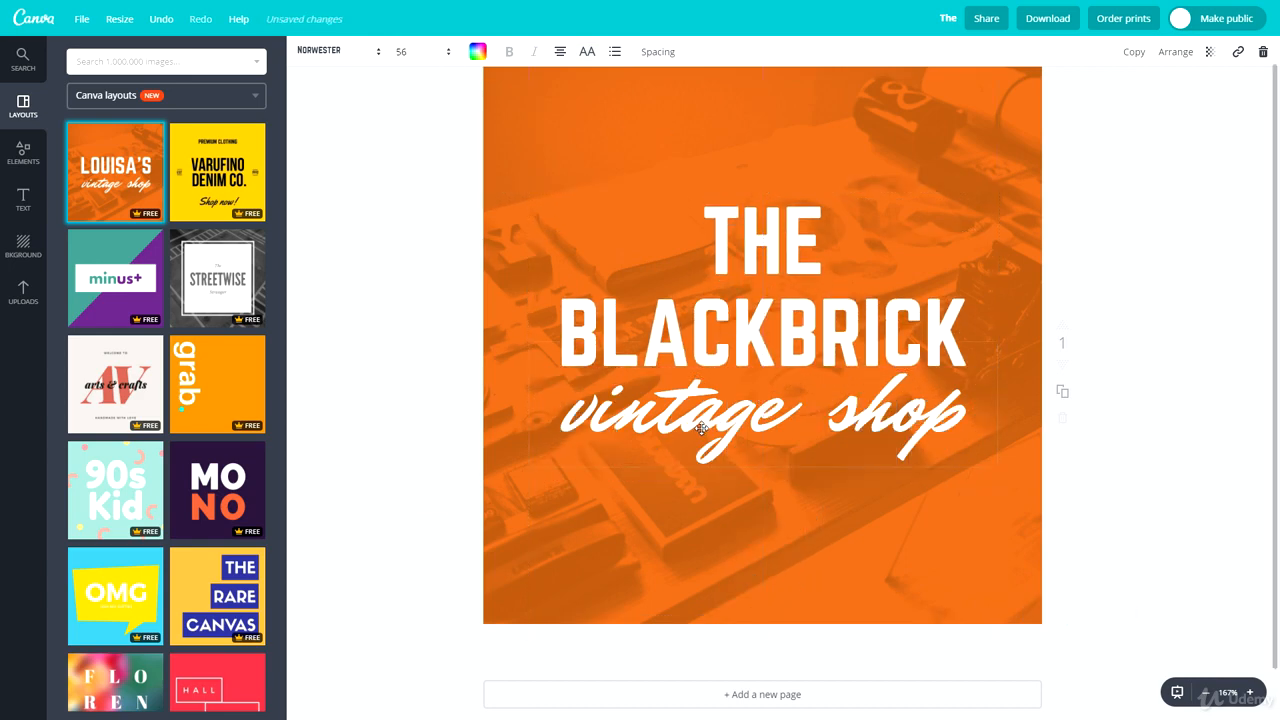
text(Shop...)
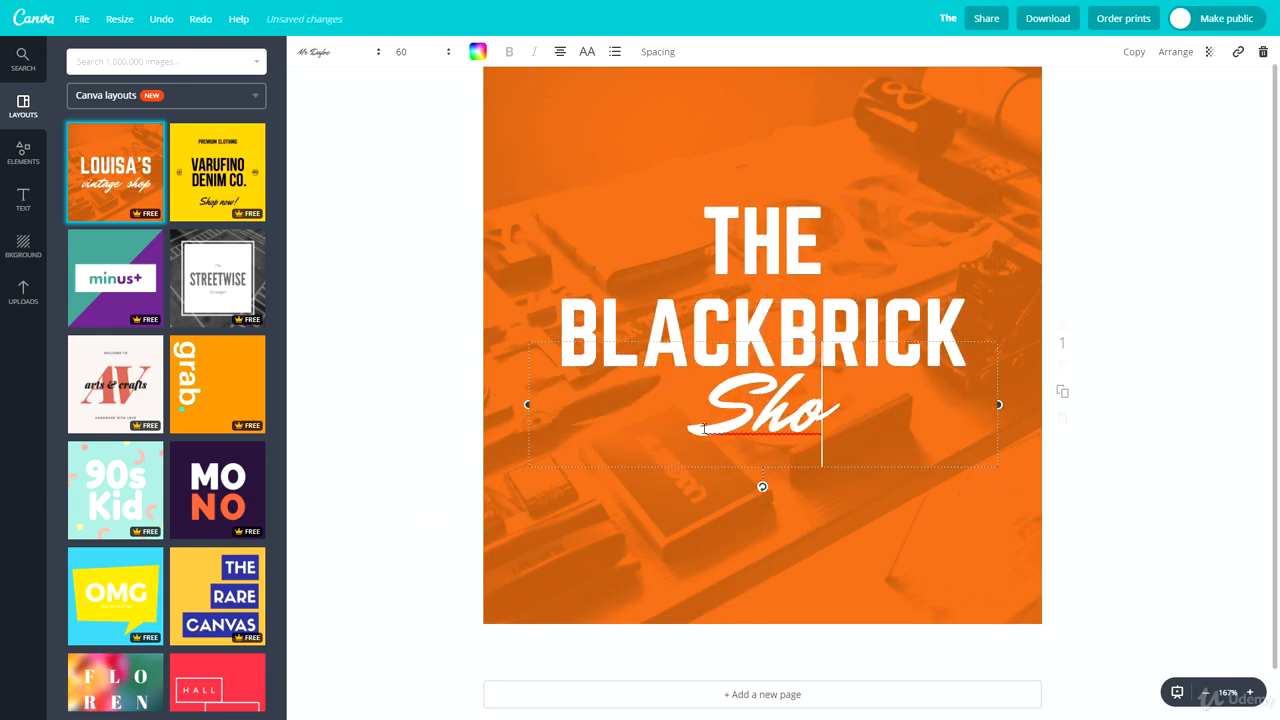
key(Escape)
drag(766, 427, 770, 428)
key(ctrl+z)
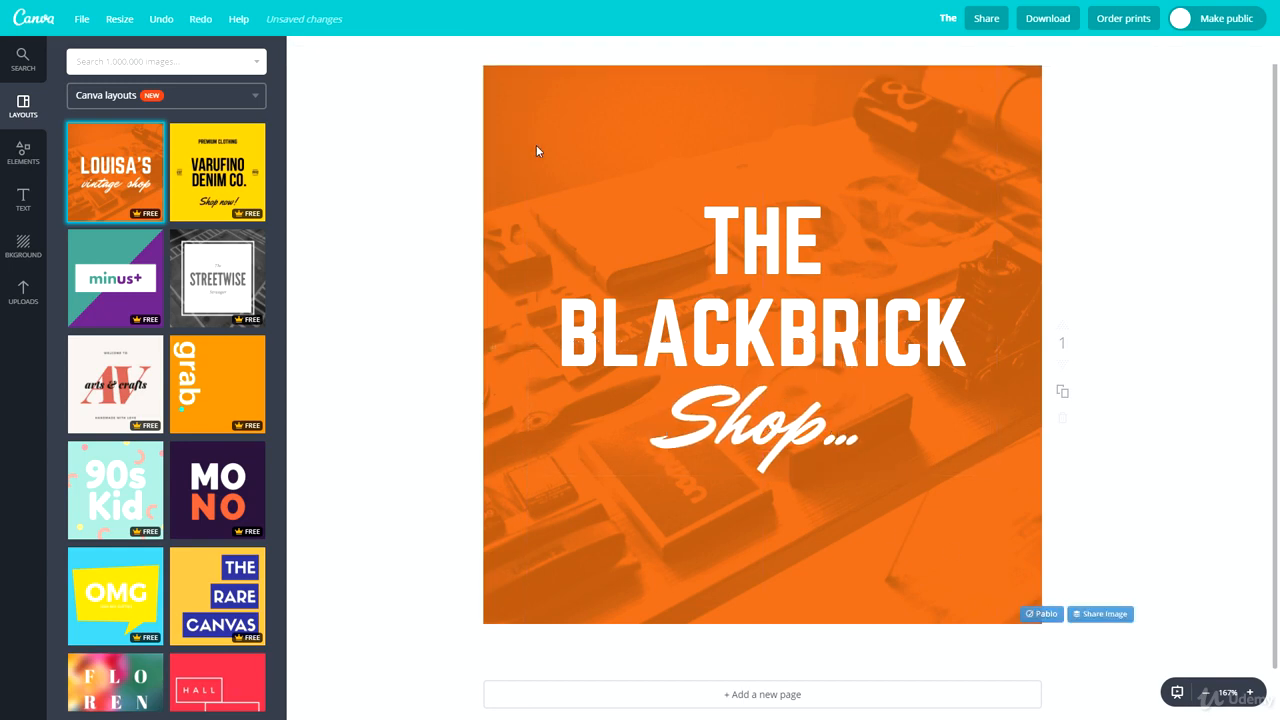
Adjust the transparency of the icon's overlay photo and reposition the photo so it covers the whole canvas.
drag(574, 117, 687, 132)
key(ctrl+z)
click(1209, 52)
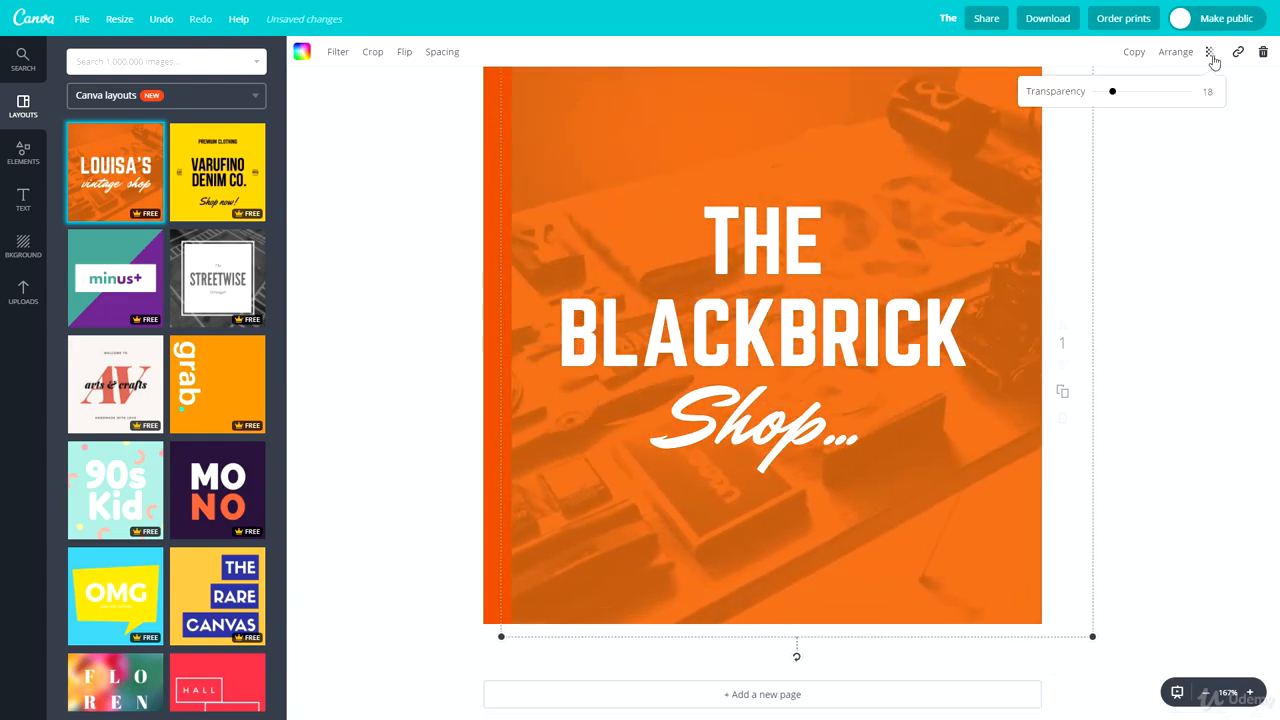
mouse_move(1107, 94)
mouse_down()
mouse_move(1268, 105)
mouse_move(1109, 92)
mouse_up()
drag(954, 157, 930, 155)
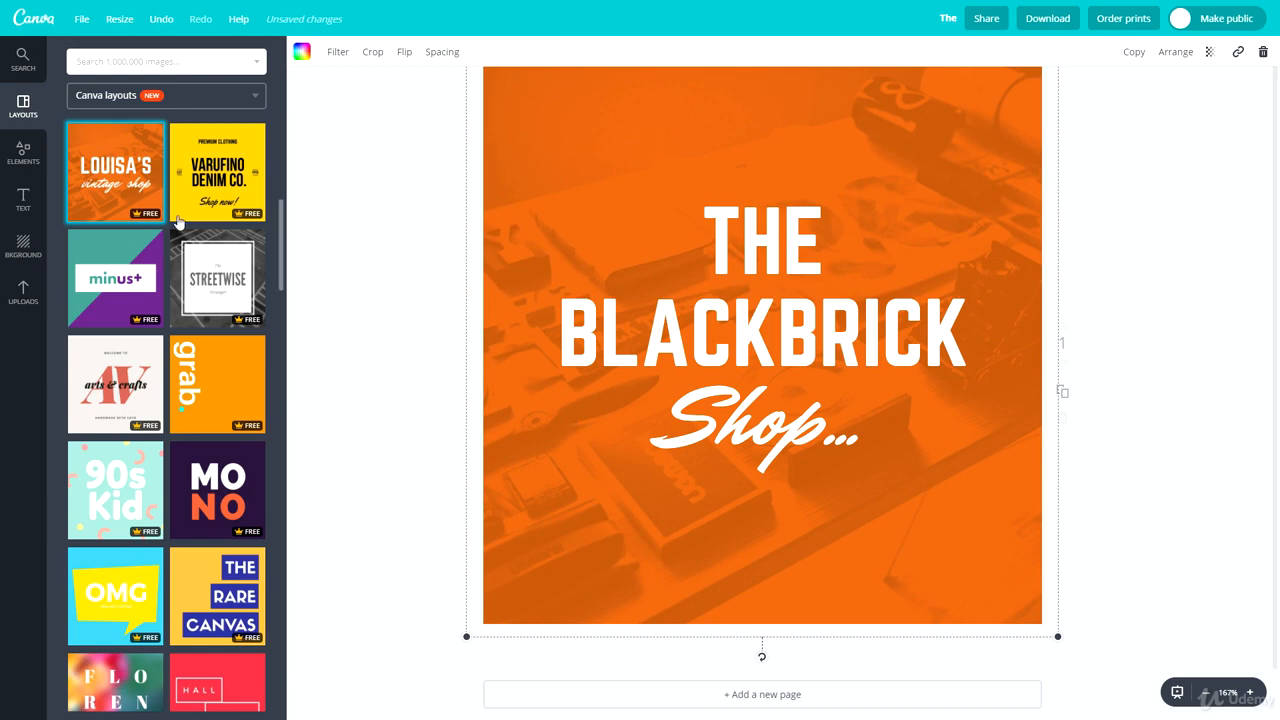
Change the icon's background colour to the darker green of the default palette after trying light green.
click(22, 258)
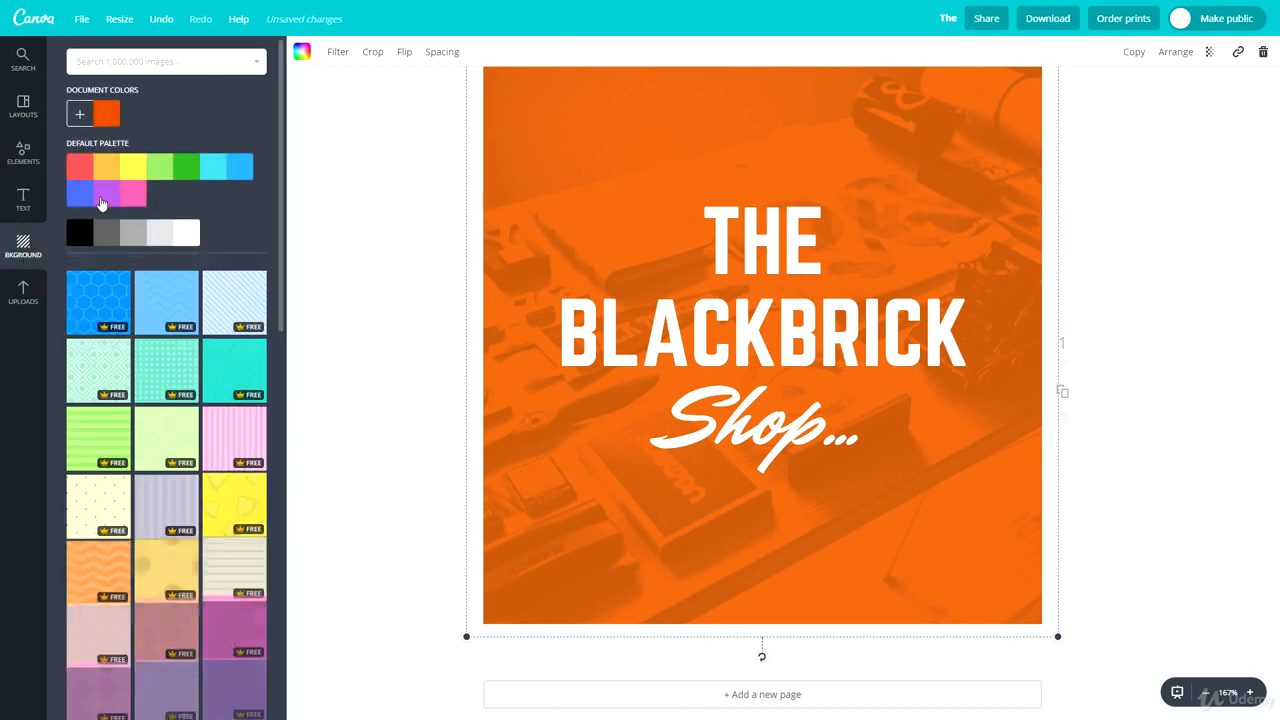
click(160, 172)
click(196, 170)
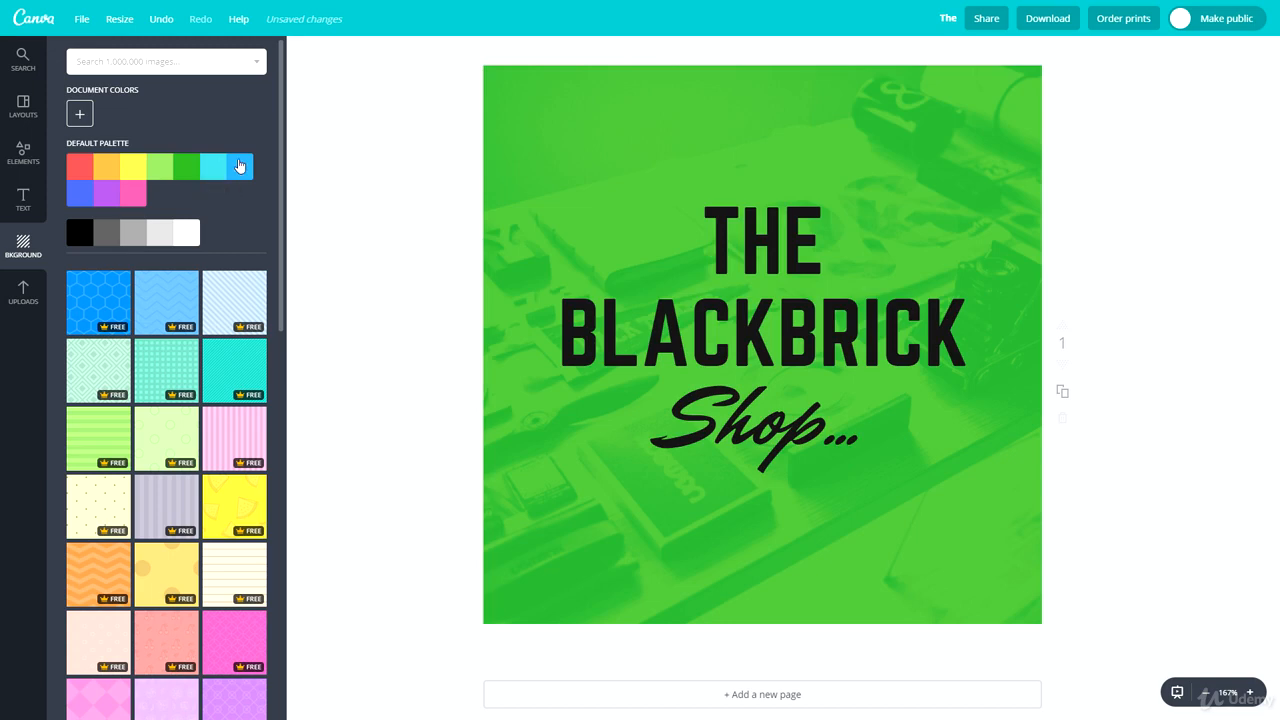
Change the background colour to light blue and remove the word "THE" from the heading, leaving "BLACKBRICK".
click(240, 168)
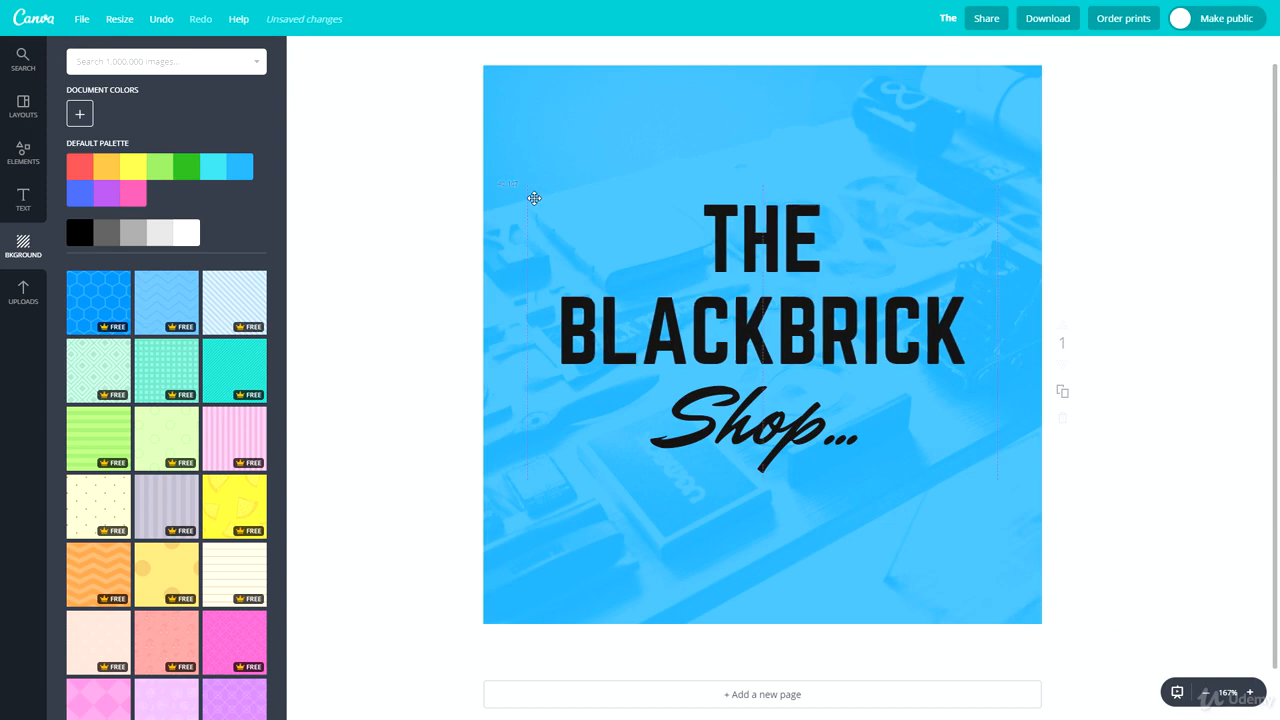
click(730, 232)
drag(822, 240, 720, 246)
key(BackSpace)
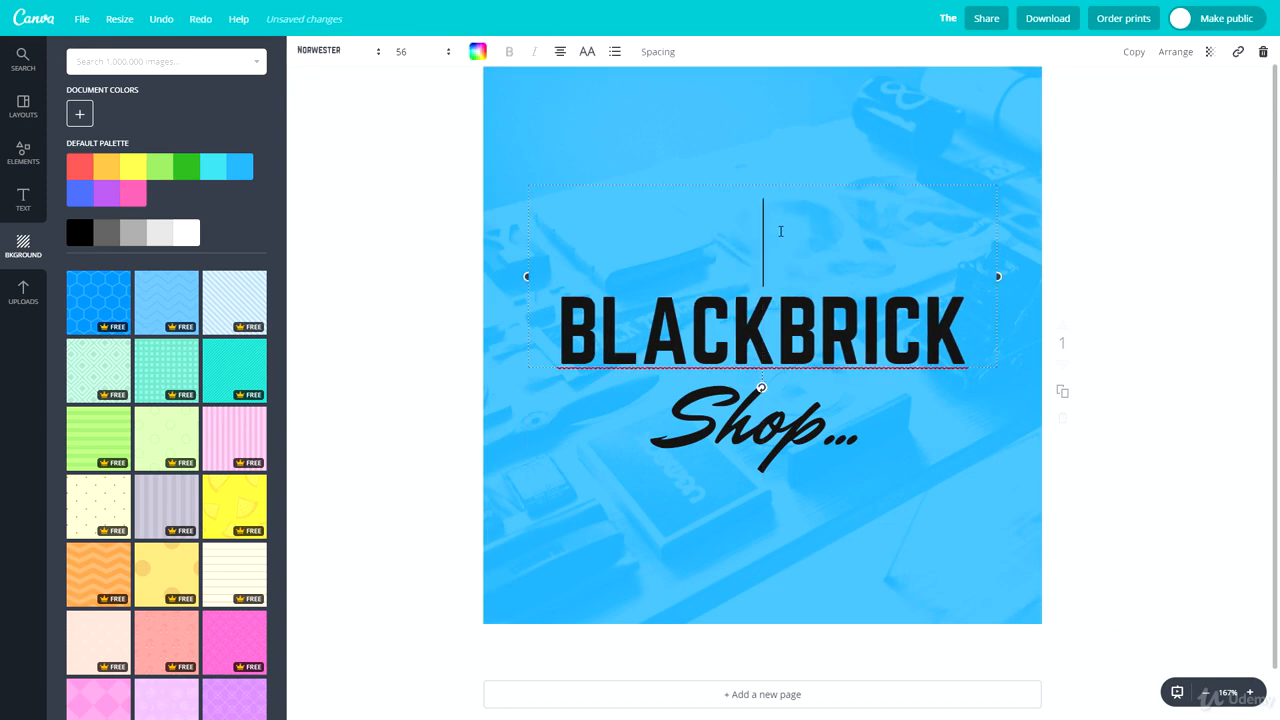
click(1210, 277)
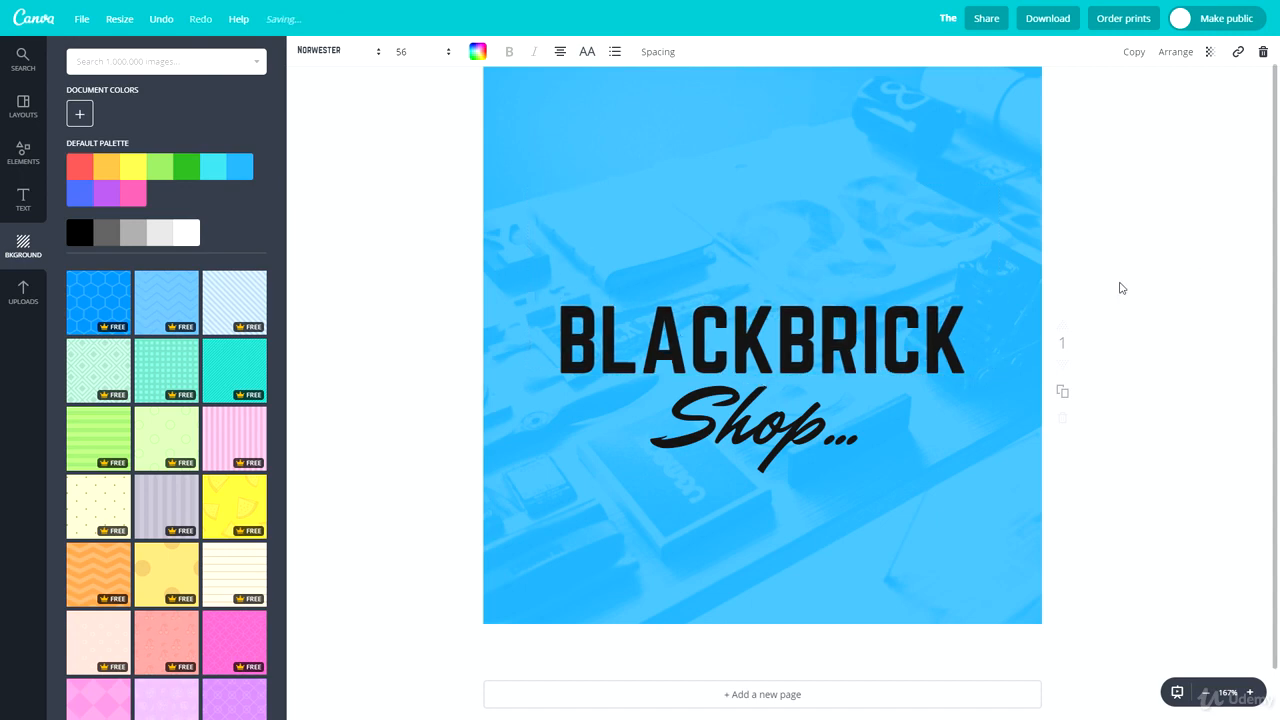
Search the image library for "tree" photos and replace the icon's overlay photo with the yellow leafy tree.
click(630, 218)
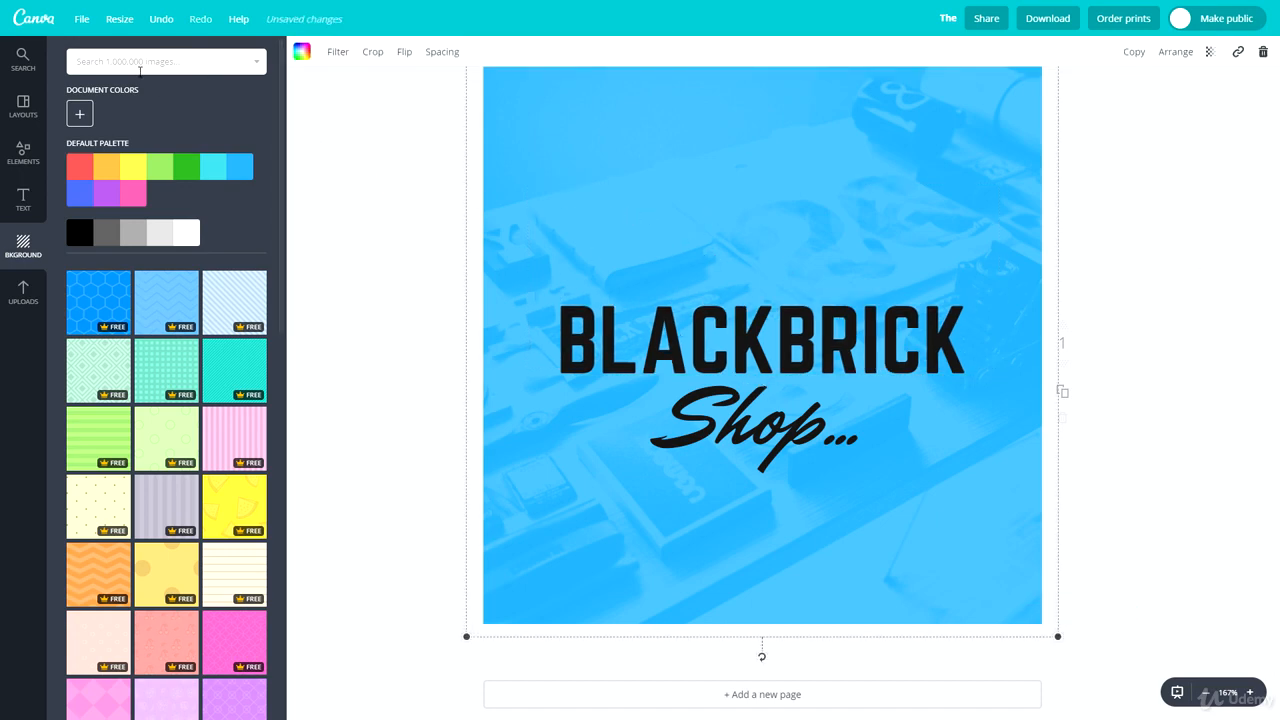
click(140, 68)
text(tree)
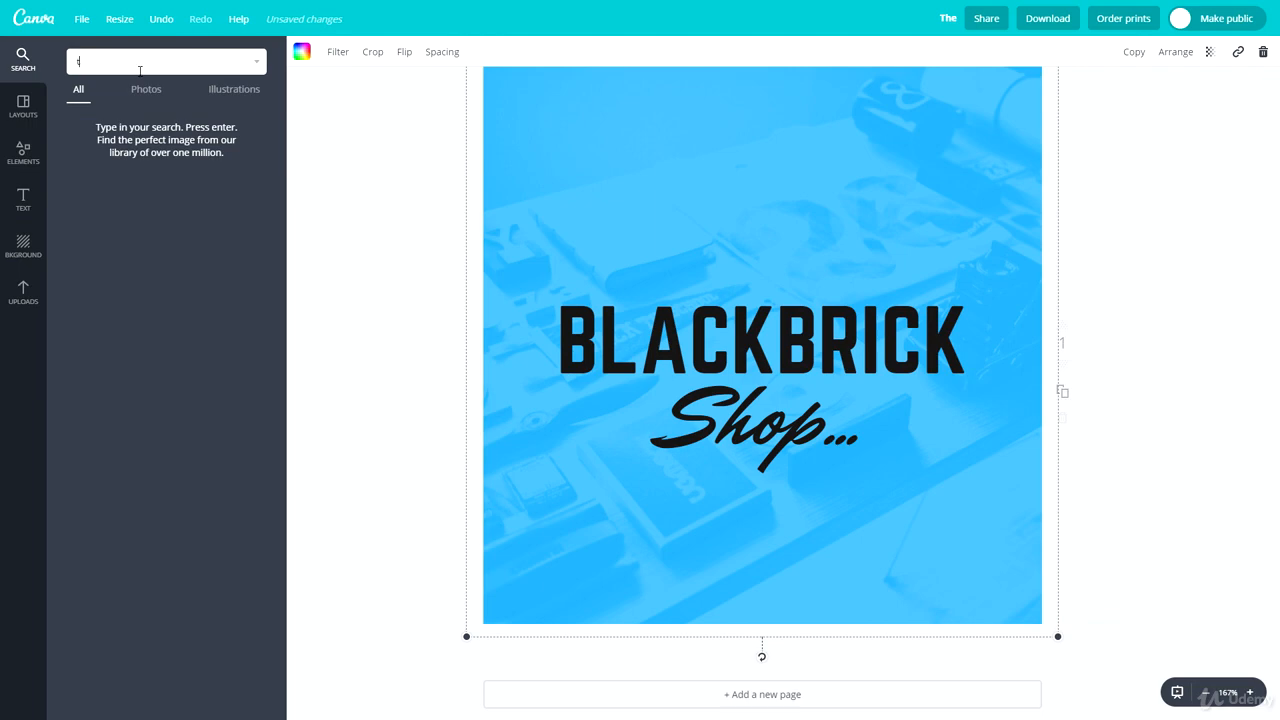
key(Return)
scroll(150, 210, down, 15)
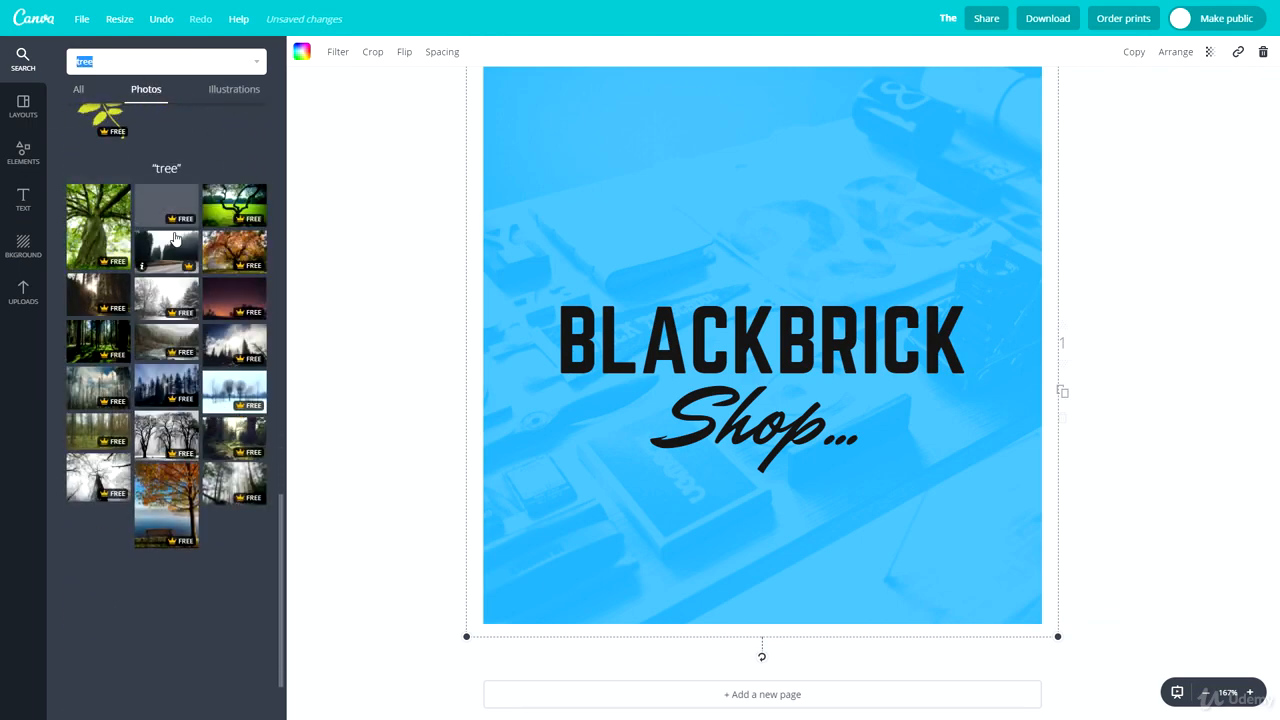
drag(150, 135, 600, 300)
click(325, 345)
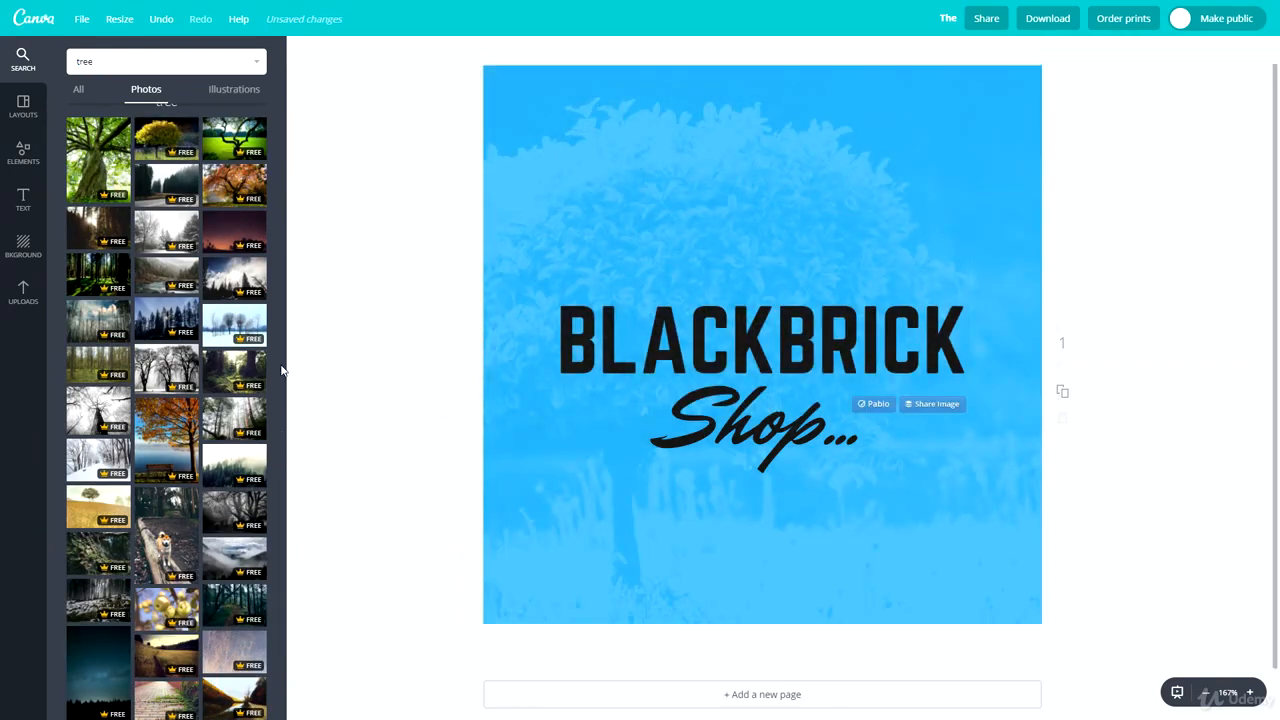
Try a forest photo as the overlay, and replace it with the green tree photo showing a large branching trunk.
key(ctrl+z)
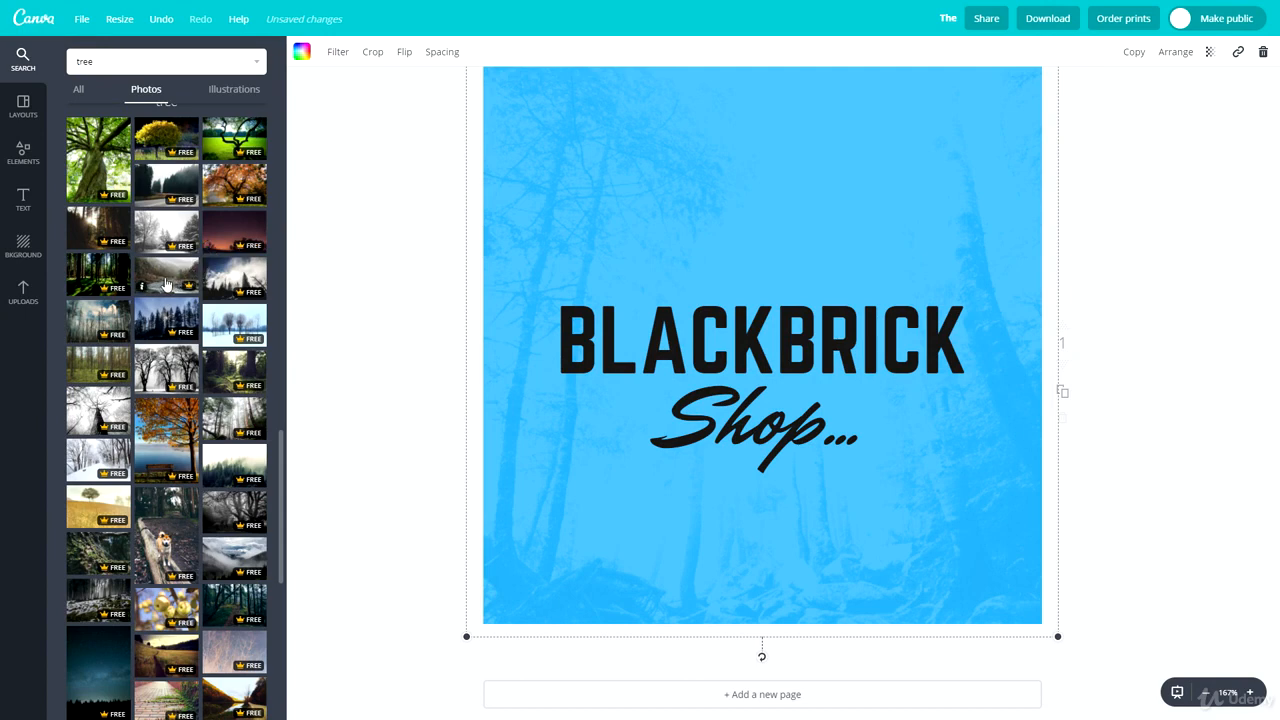
click(378, 291)
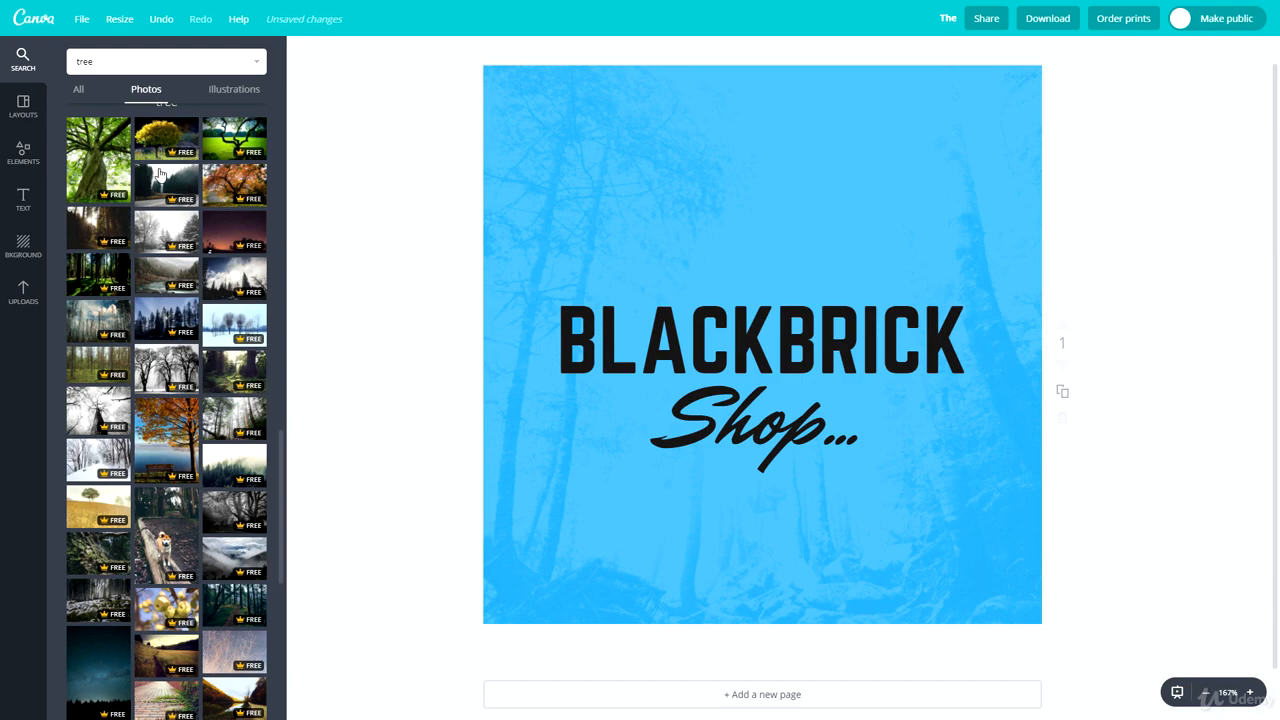
drag(98, 160, 400, 300)
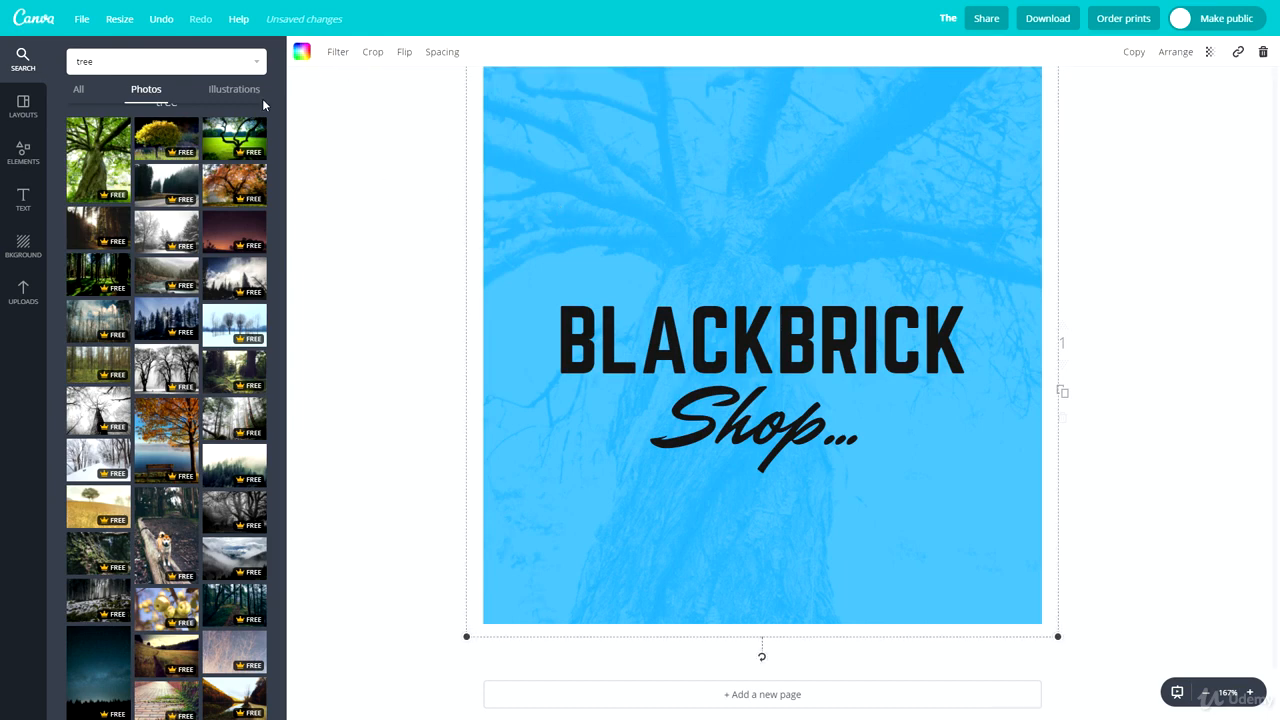
Make the tree photo fully opaque and try it with the Normal filter in place of its two-tone one.
click(22, 248)
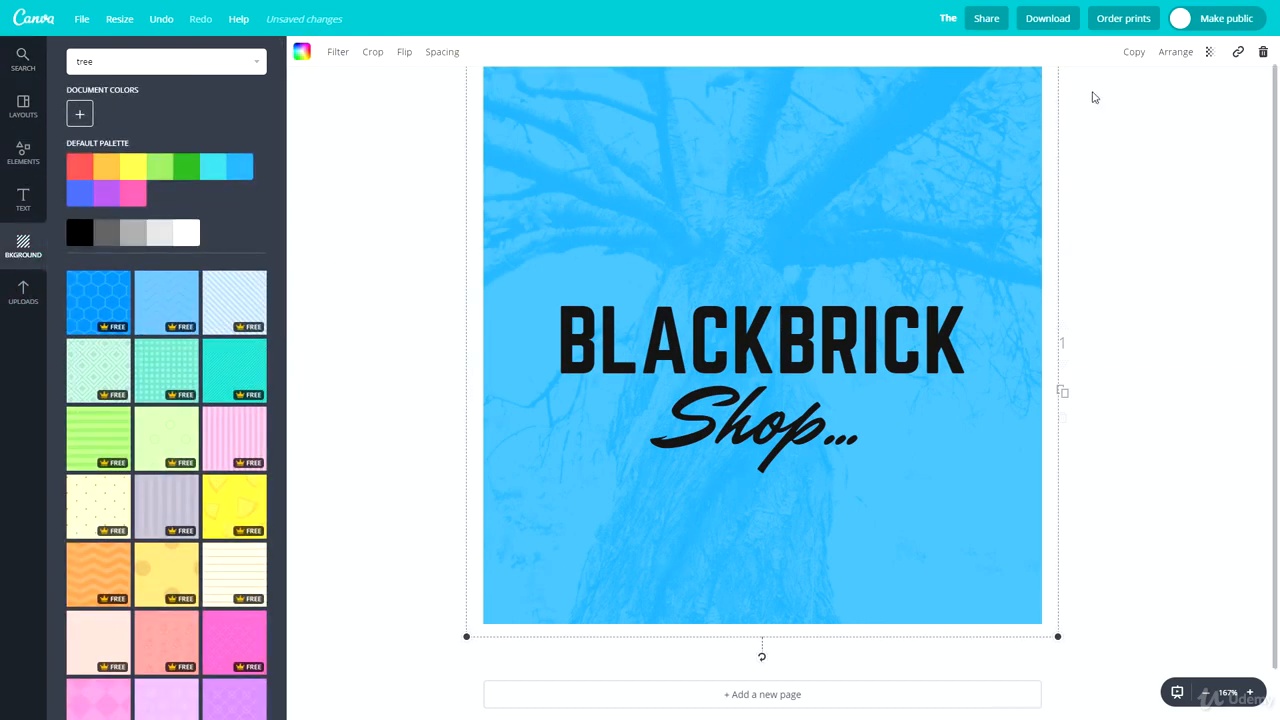
click(1209, 52)
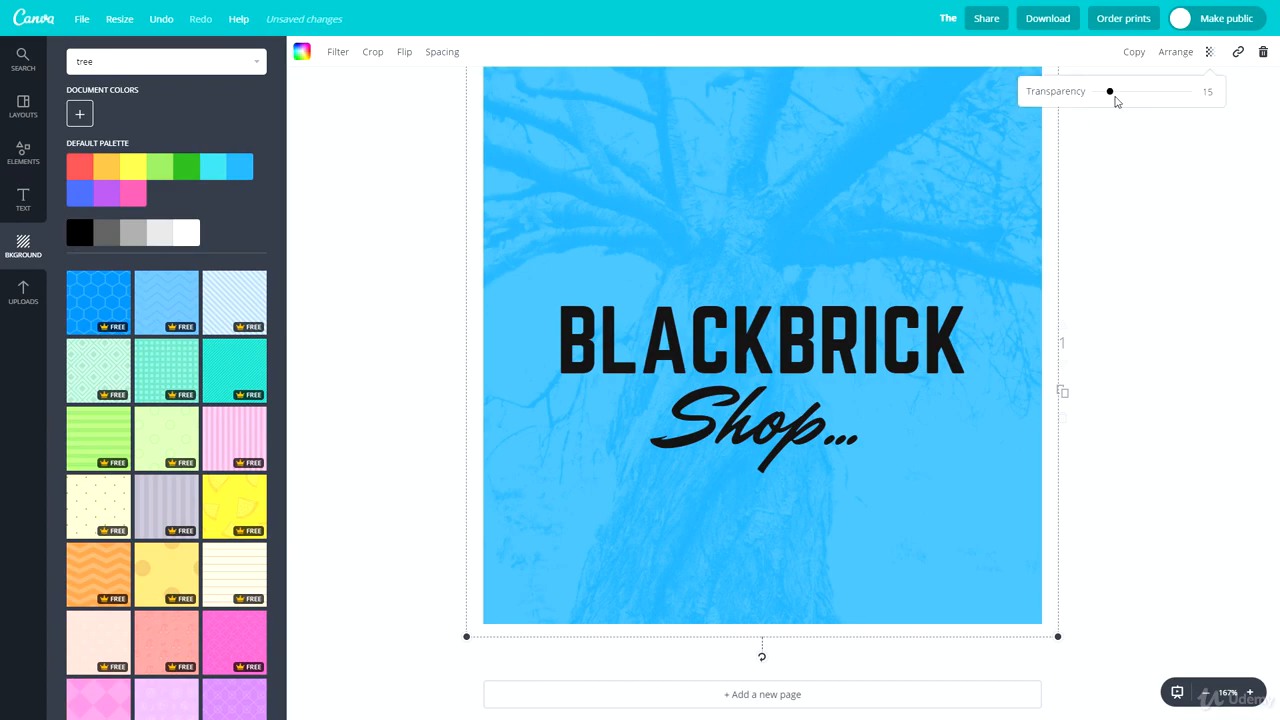
drag(1110, 92, 1200, 92)
click(338, 52)
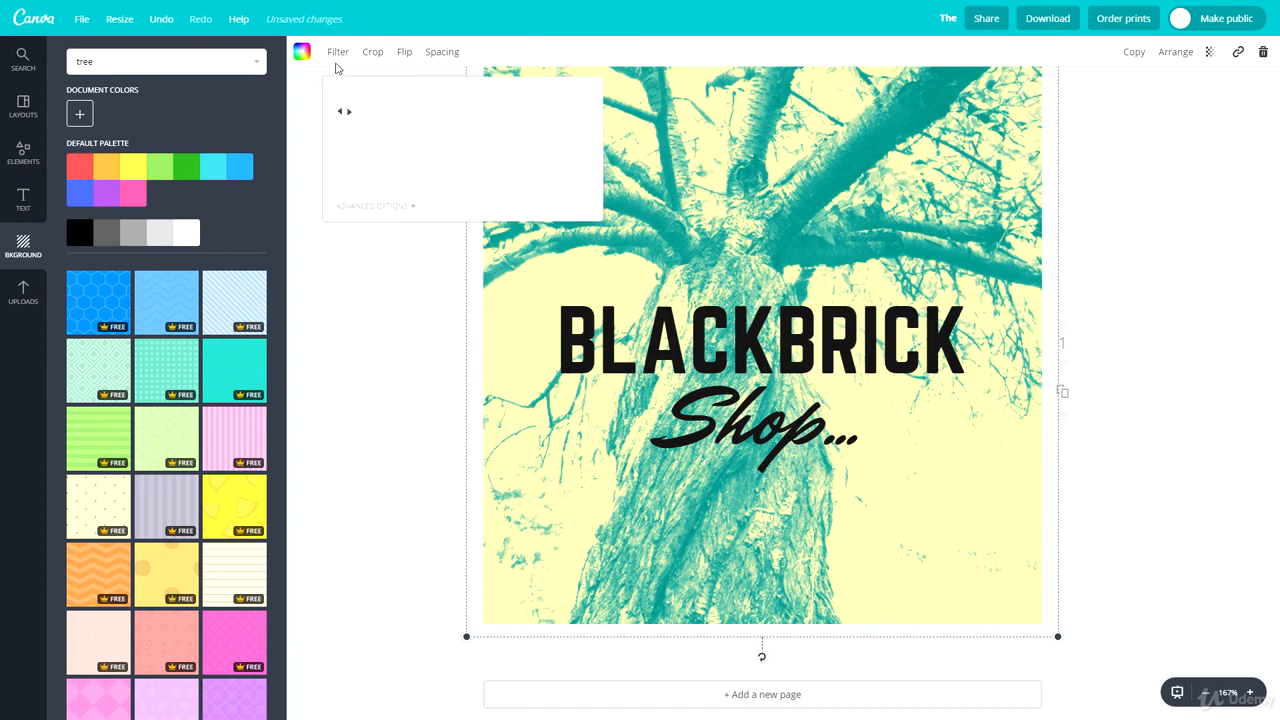
click(367, 112)
click(349, 385)
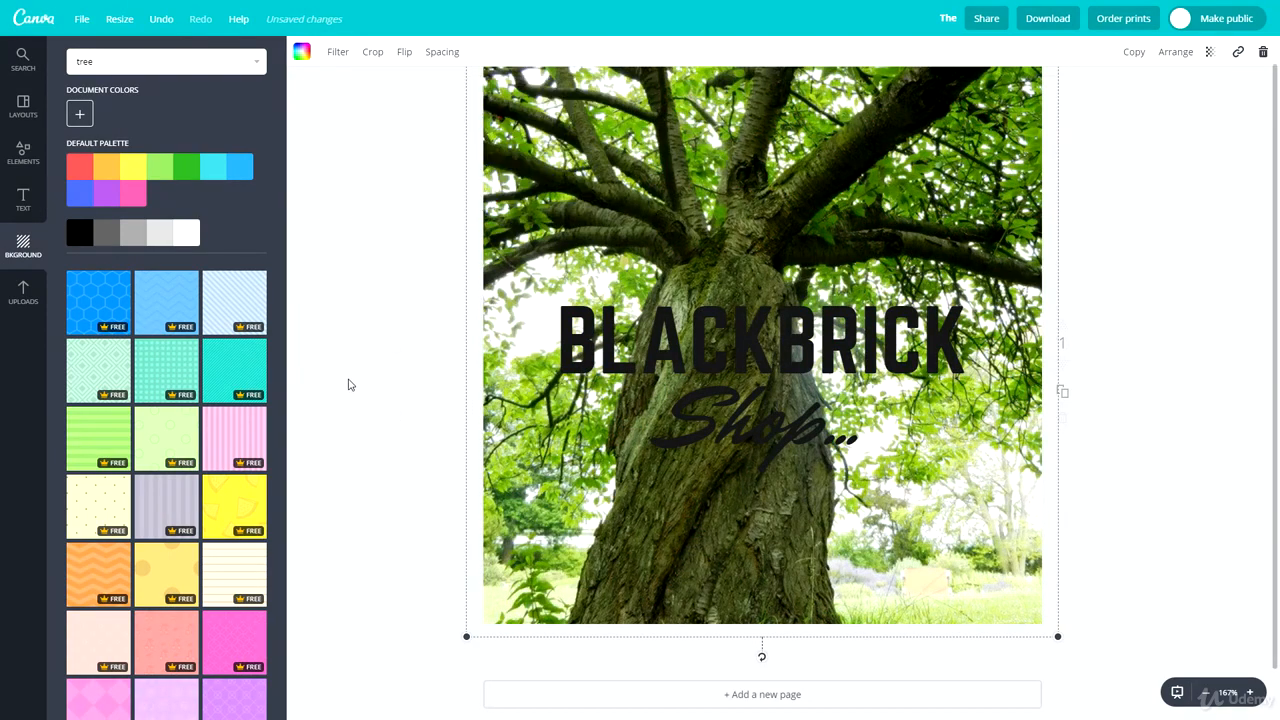
click(338, 52)
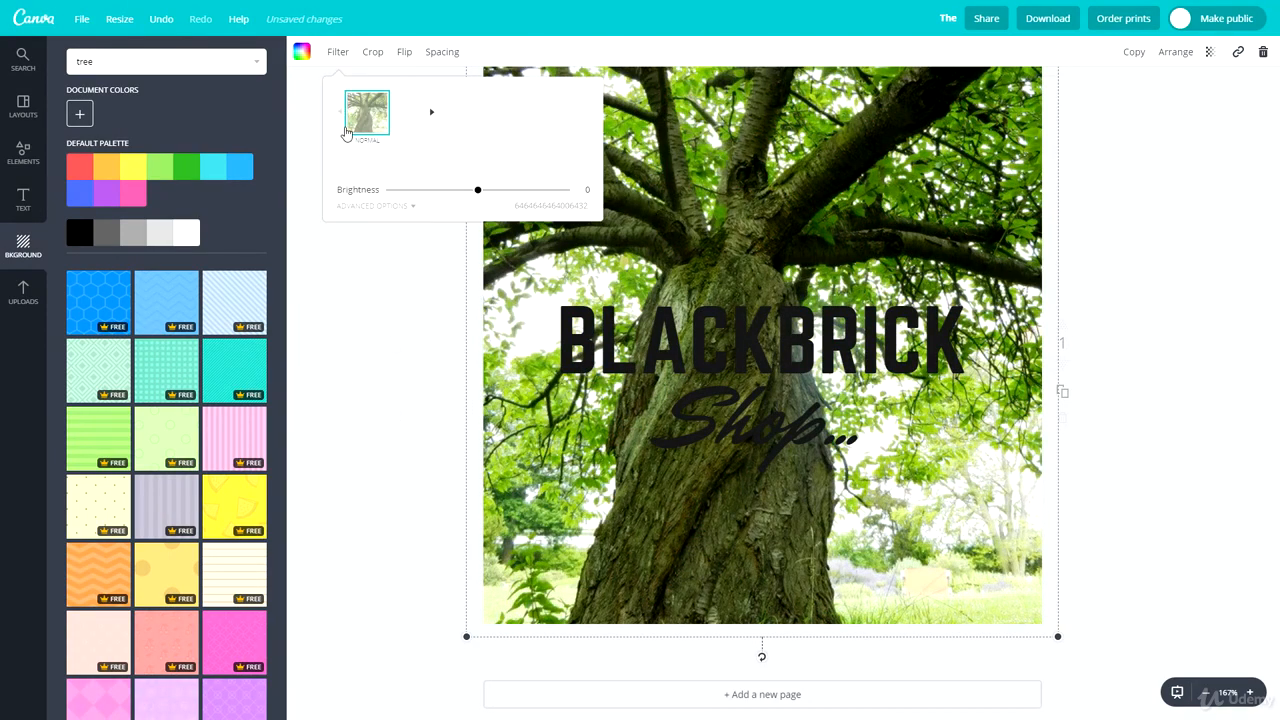
click(322, 181)
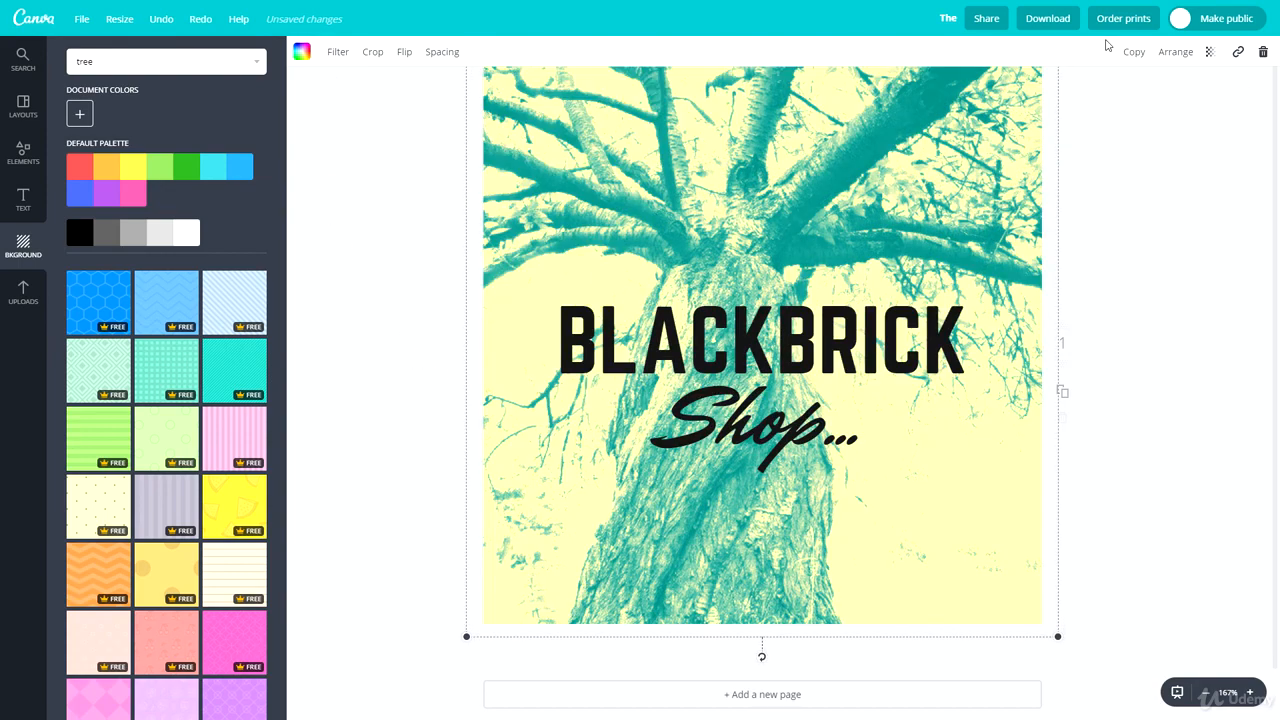
Fade the tree photo by lowering its transparency value, and set the background colour to red after trying yellow and orange.
click(1209, 51)
drag(1188, 98, 1109, 103)
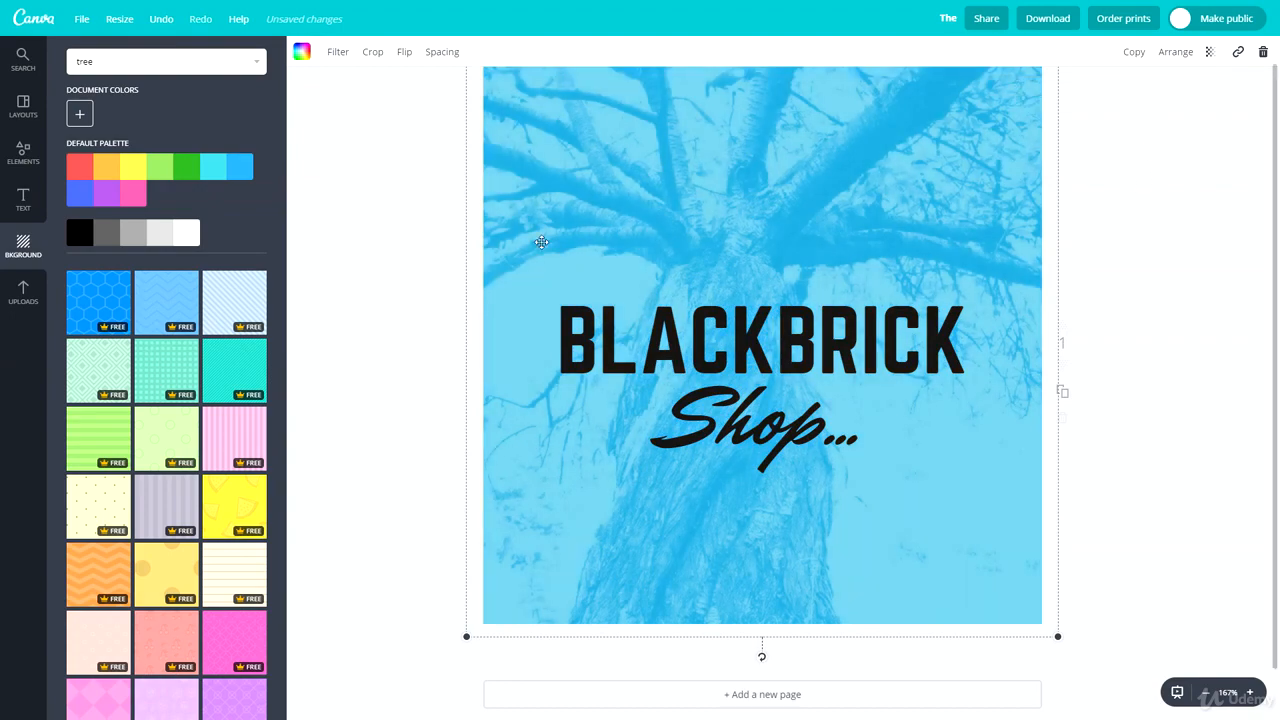
click(133, 166)
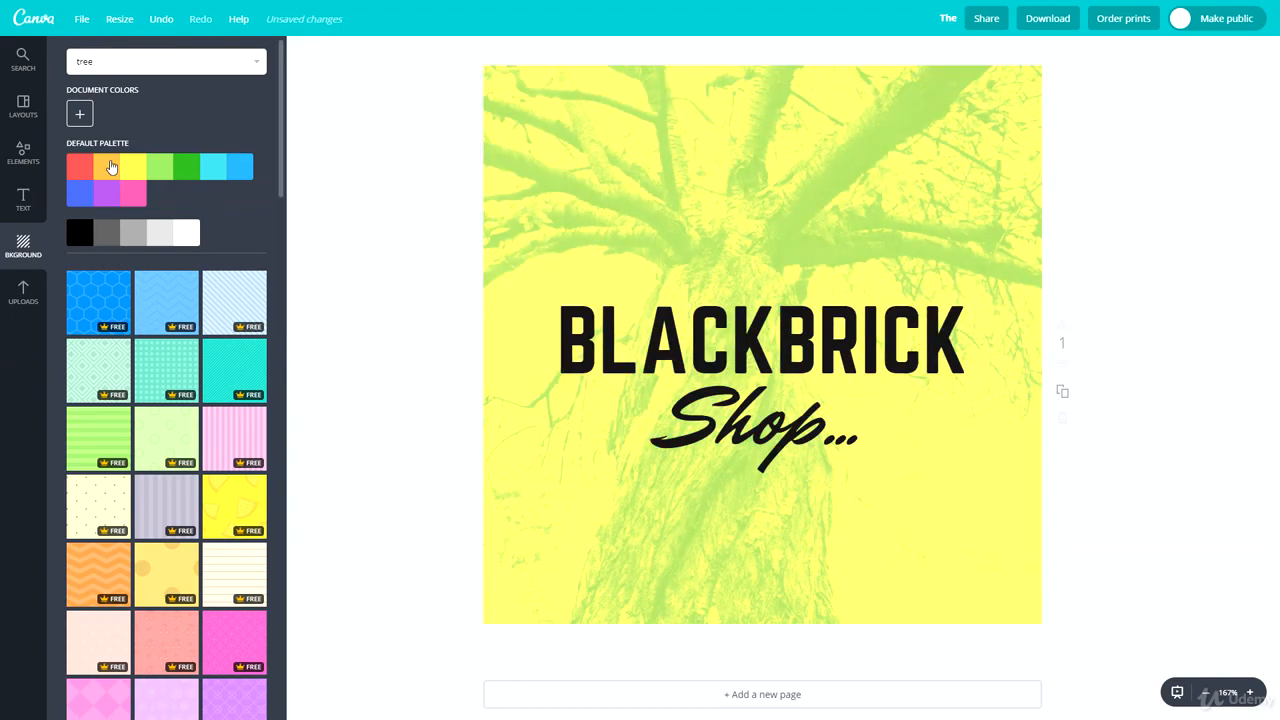
click(108, 166)
click(80, 166)
Select the heading and the script line together and move them slightly higher on the icon.
drag(889, 528, 672, 271)
drag(723, 348, 723, 322)
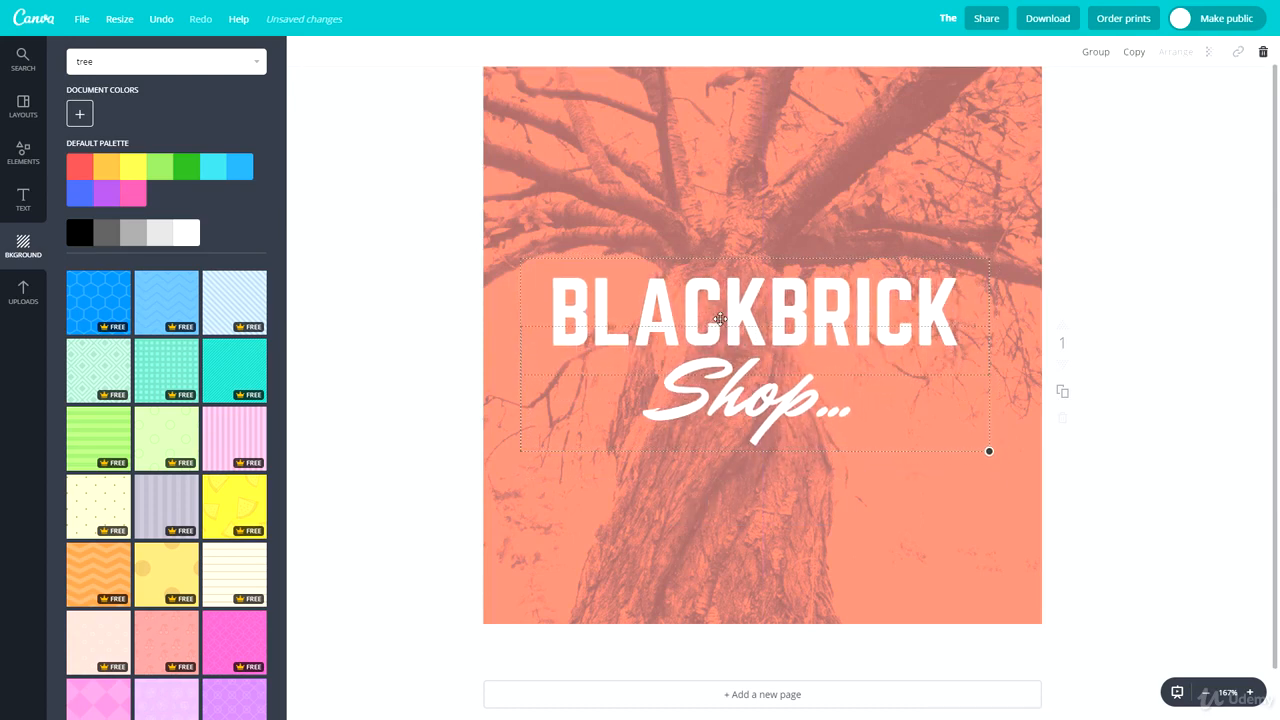
click(1122, 309)
scroll(323, 412, up, 1)
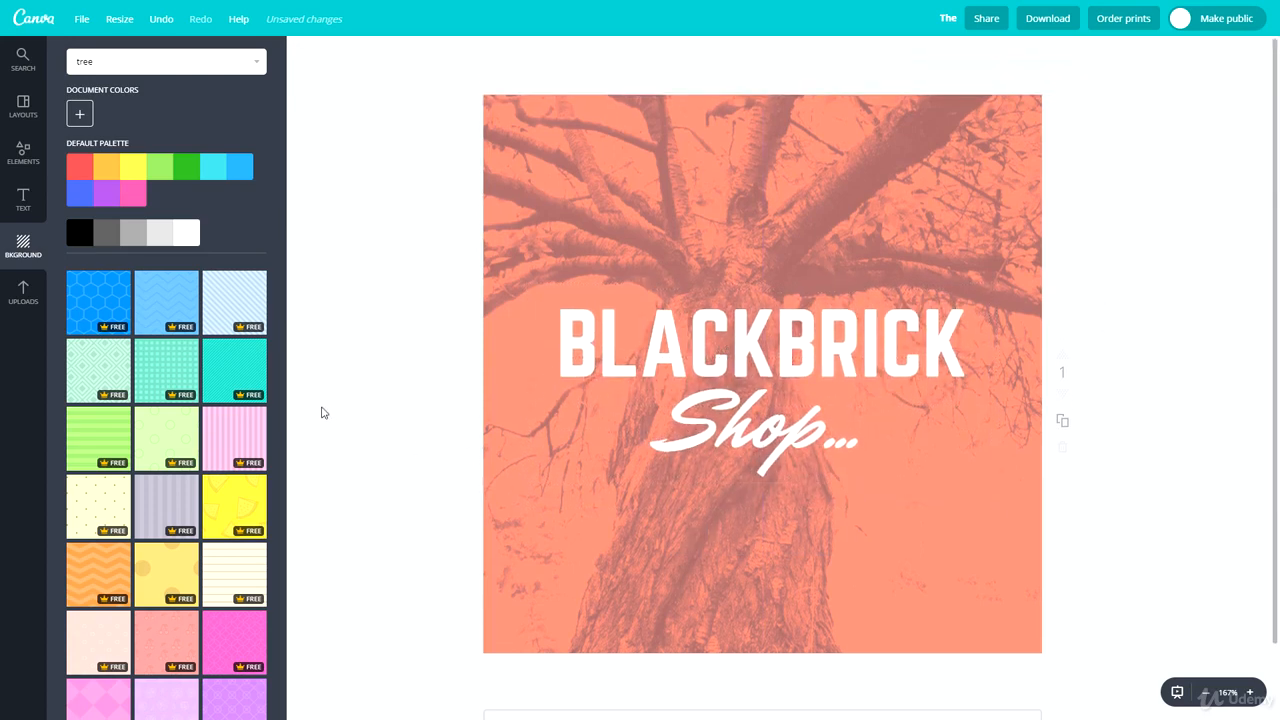
Delete the tree photo and the placeholder image behind it, and set the plain background to light blue.
click(697, 237)
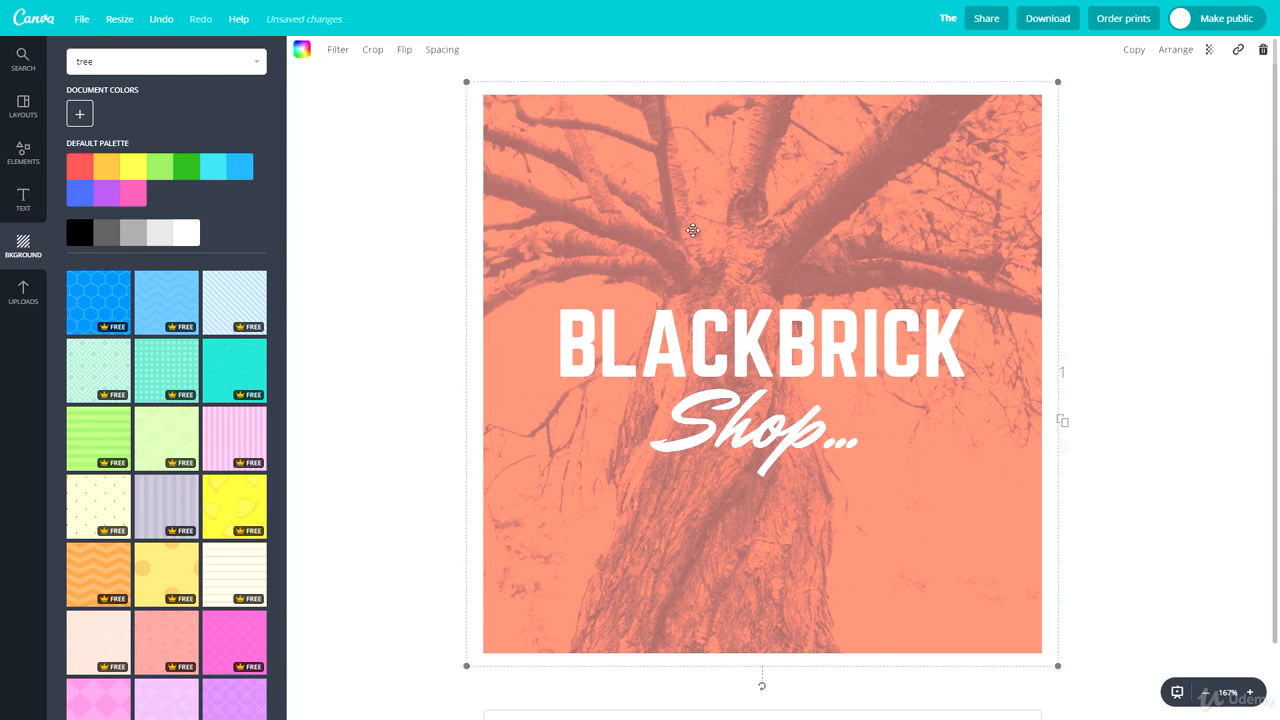
key(Delete)
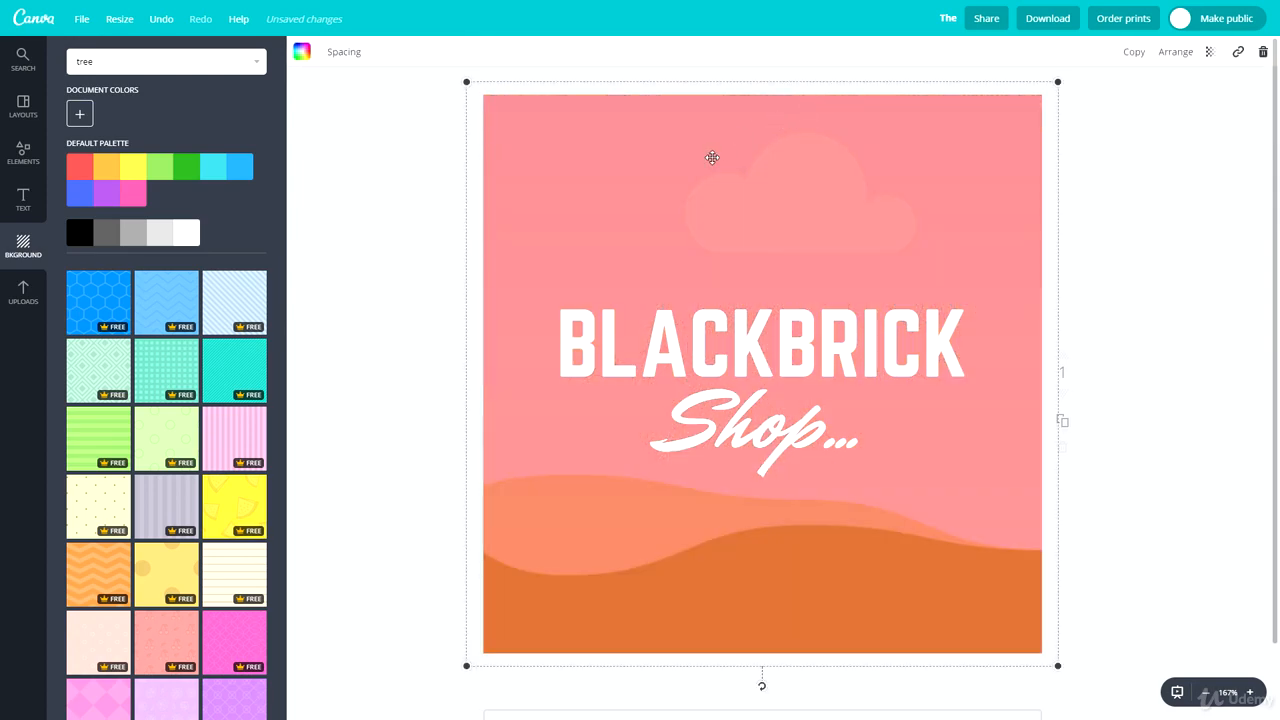
key(Delete)
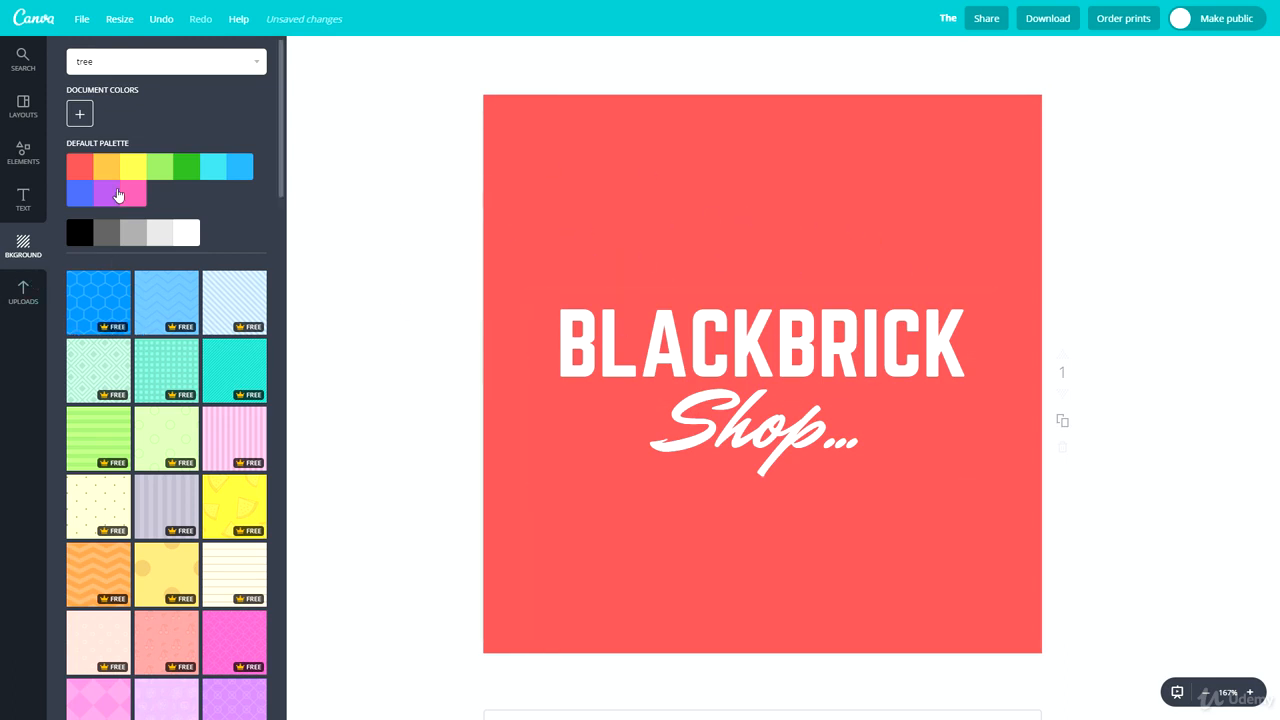
click(230, 179)
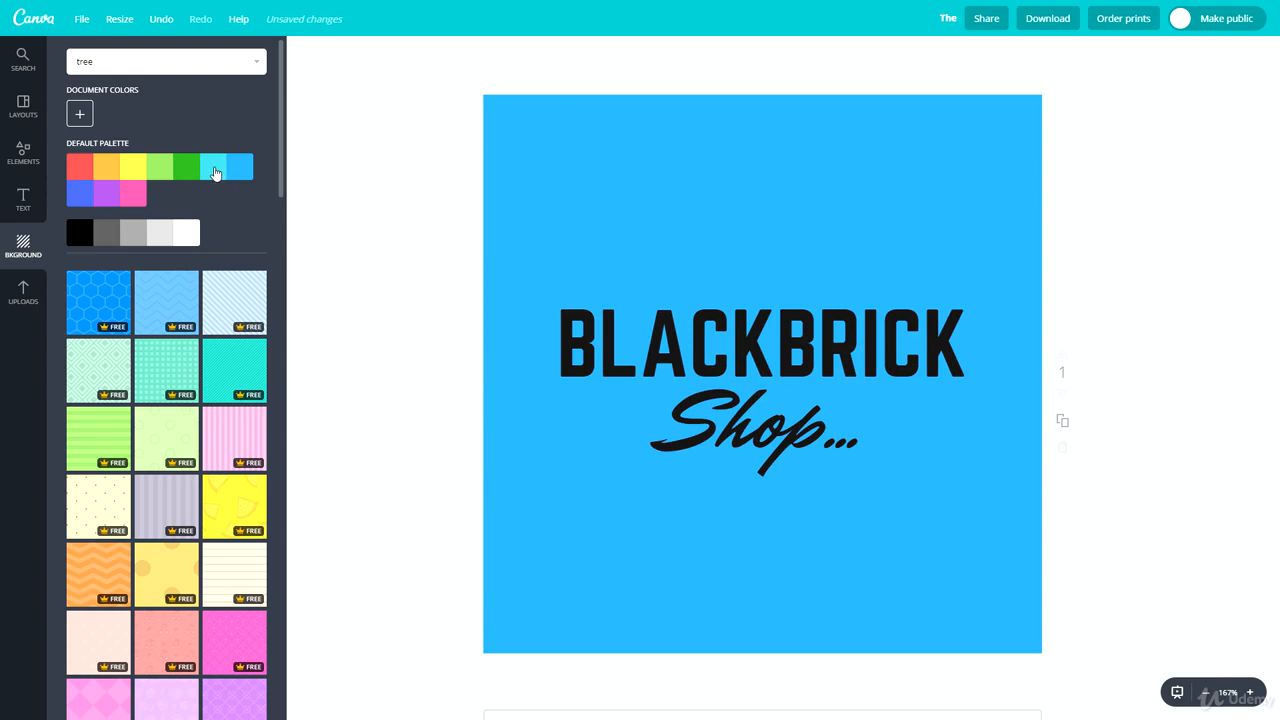
Change the "BLACKBRICK" heading's font from Norwester to a heavier, wider typeface.
click(760, 345)
click(330, 52)
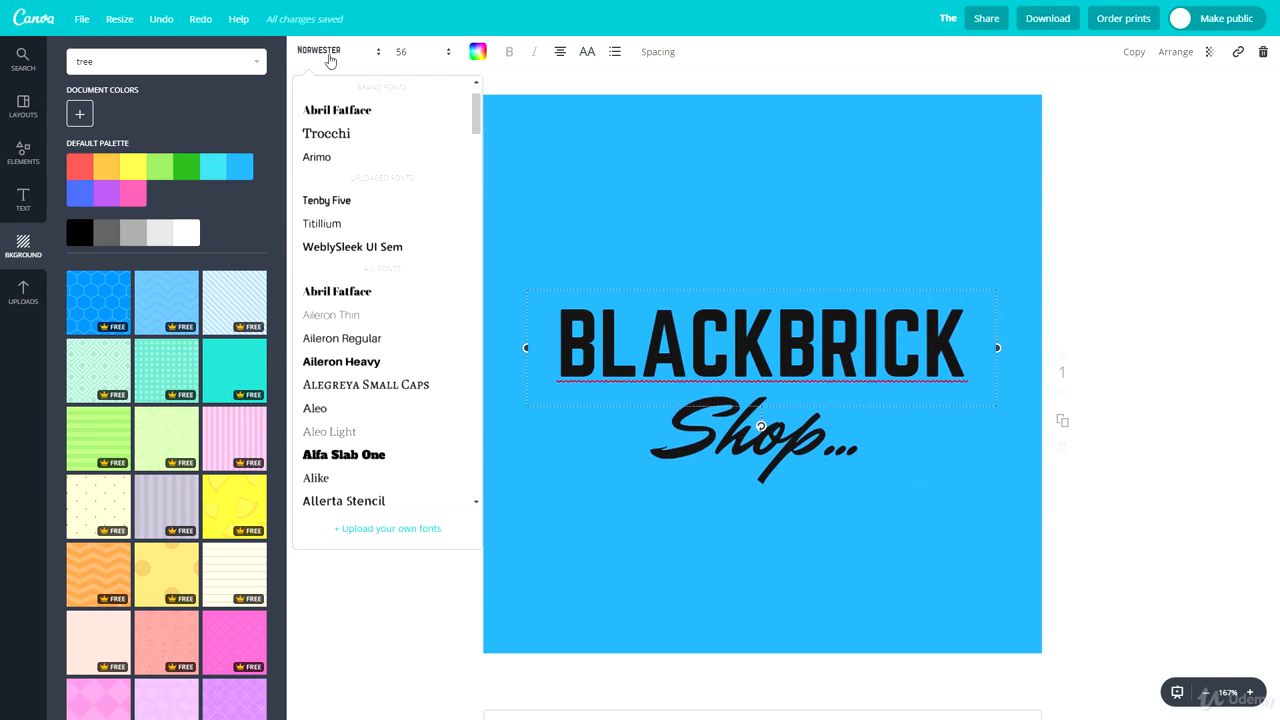
click(322, 52)
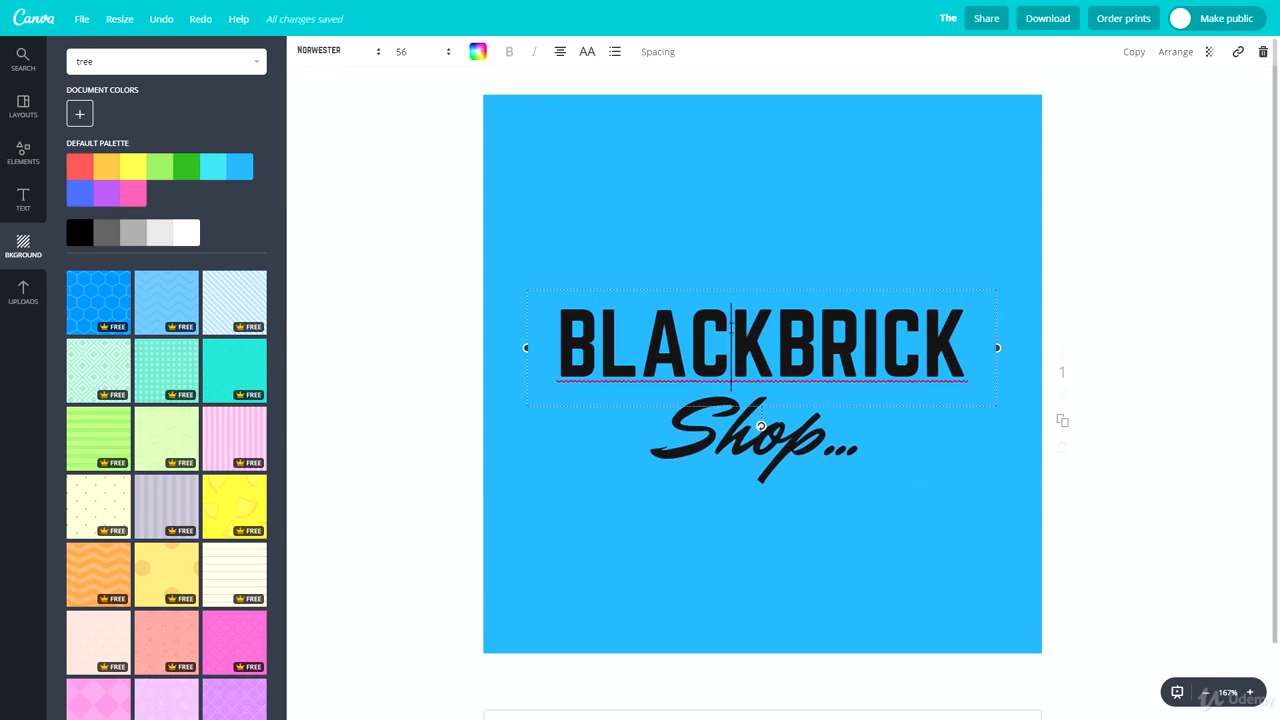
click(360, 51)
scroll(400, 420, down, 5)
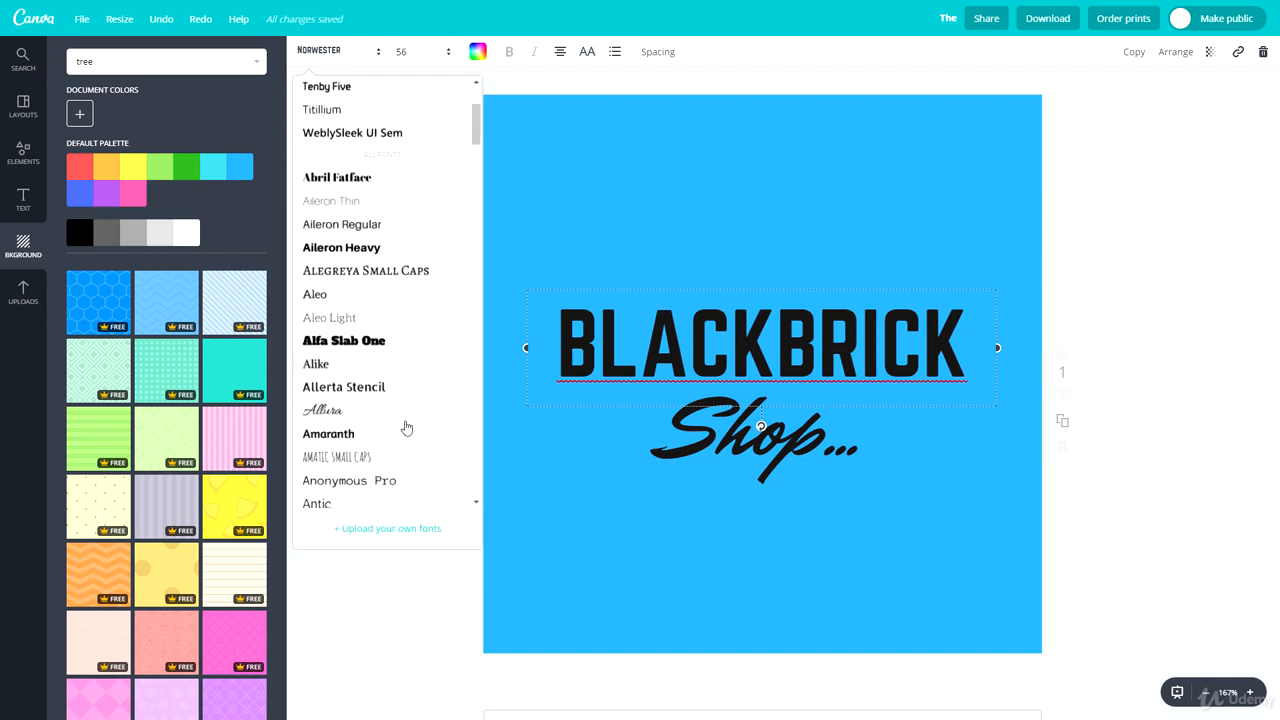
scroll(378, 408, down, 3)
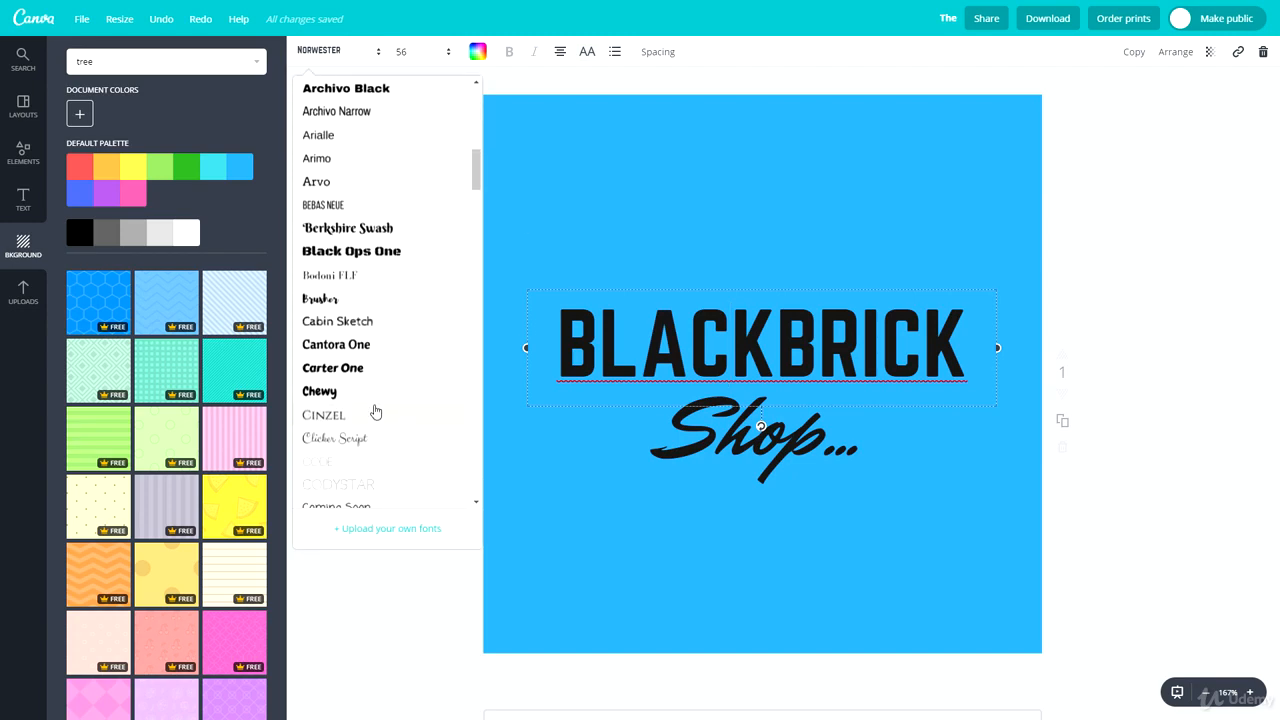
scroll(376, 411, down, 1)
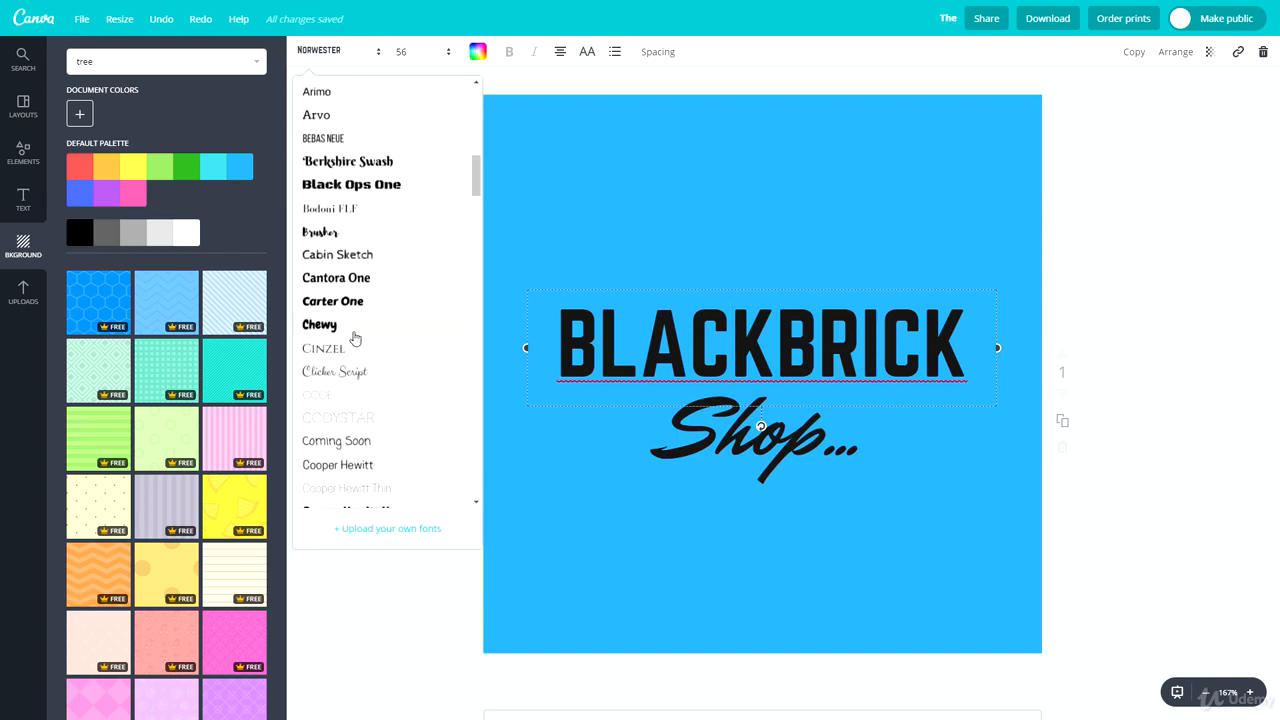
click(357, 337)
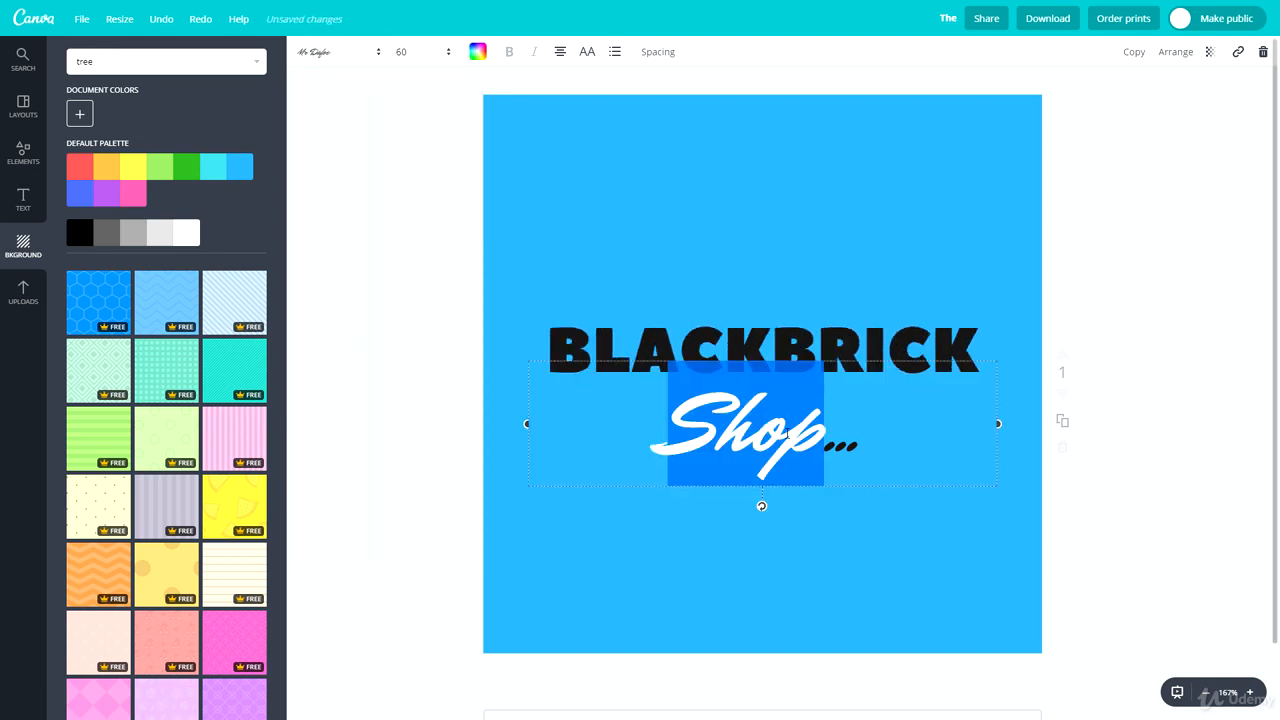
double_click(750, 431)
key(shift+End)
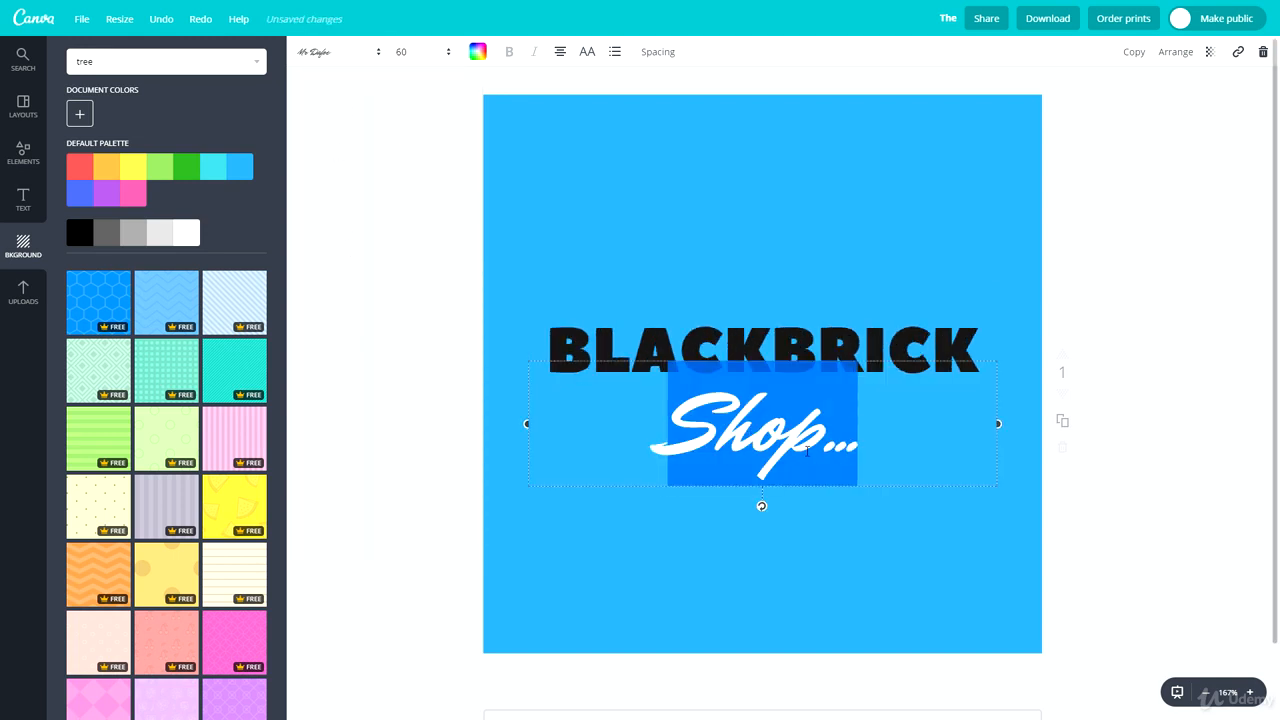
click(1169, 563)
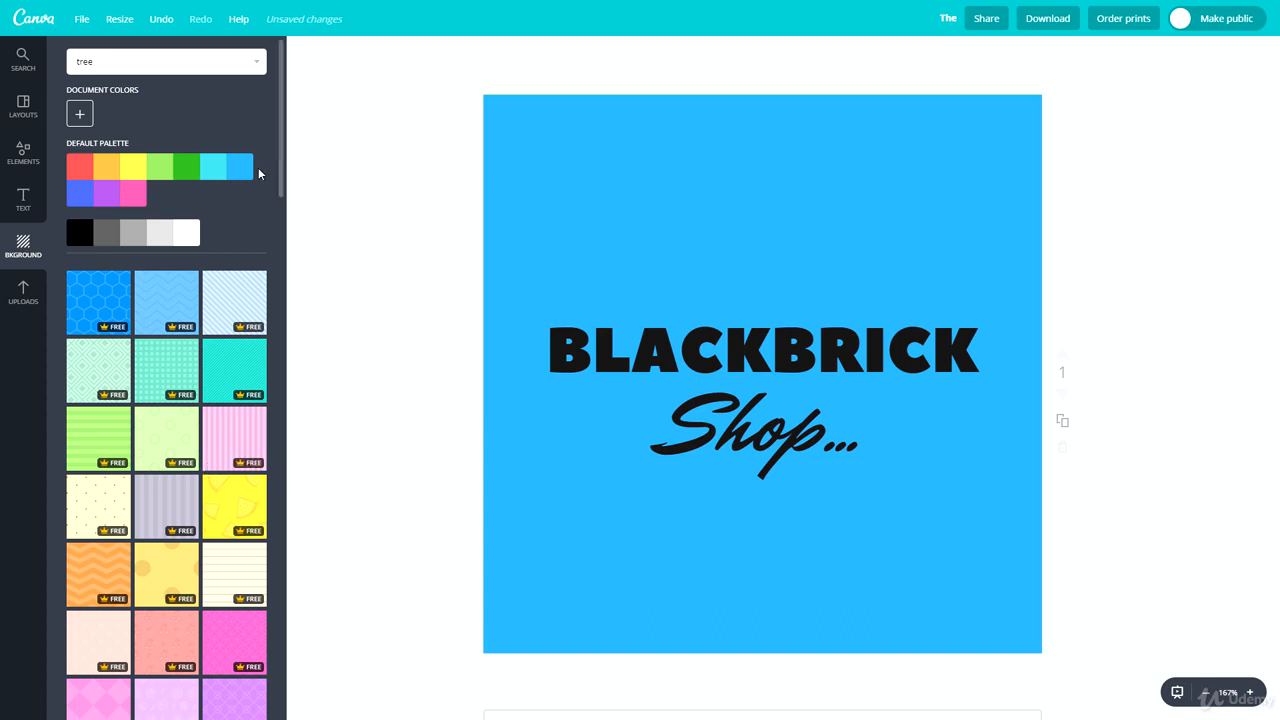
Try green, light green and medium blue as the icon's plain background colour.
click(182, 167)
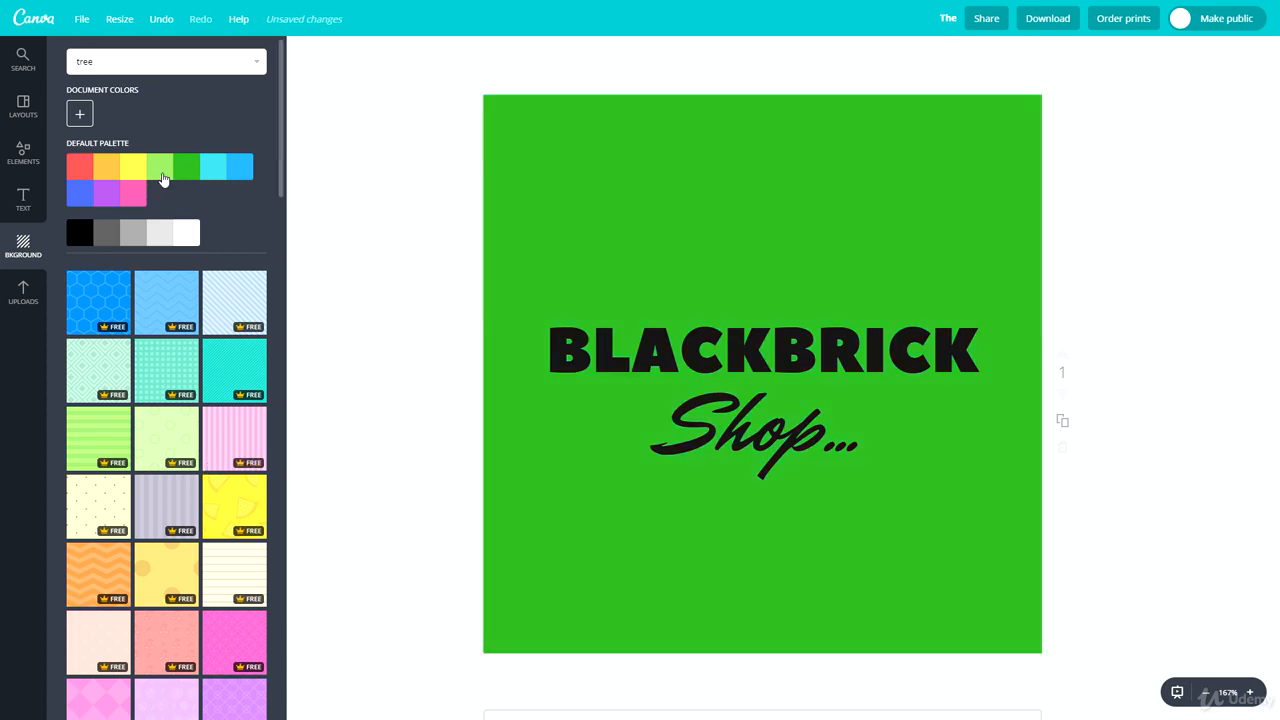
click(163, 178)
click(90, 194)
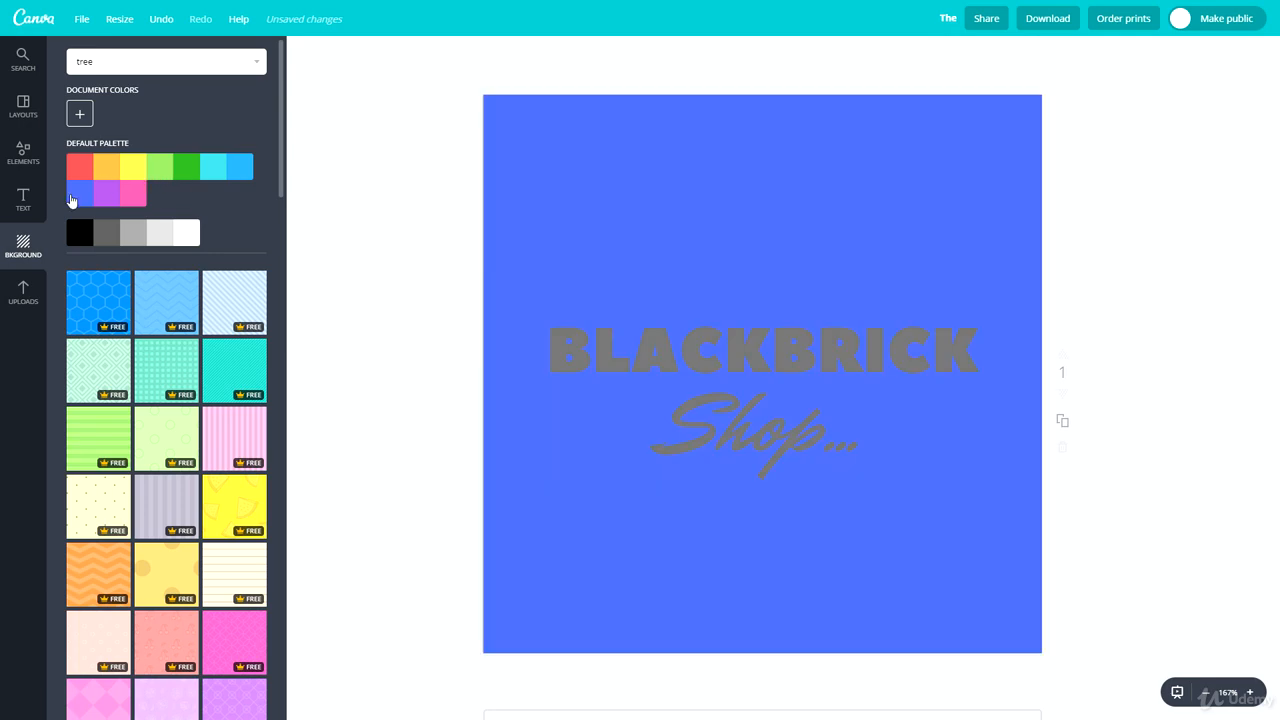
Try the dark charcoal texture and the stacked-logs photo as the icon's background.
scroll(229, 440, down, 10)
click(220, 324)
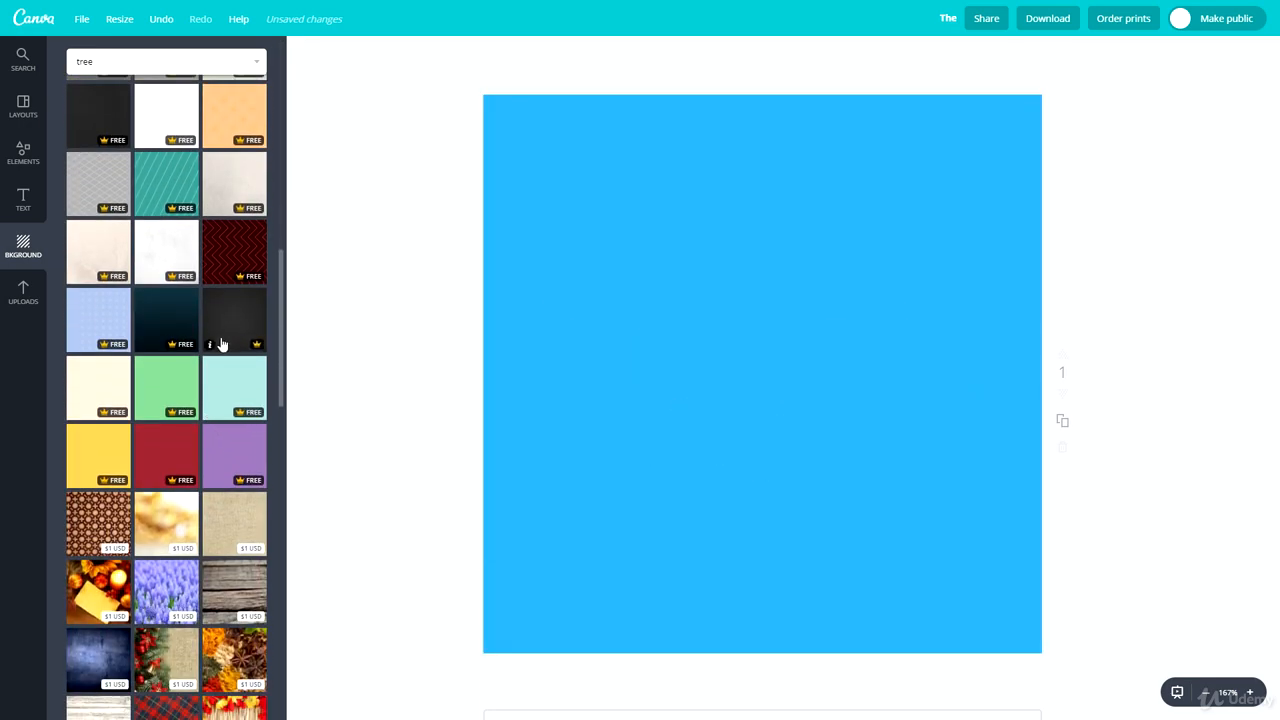
scroll(205, 548, down, 3)
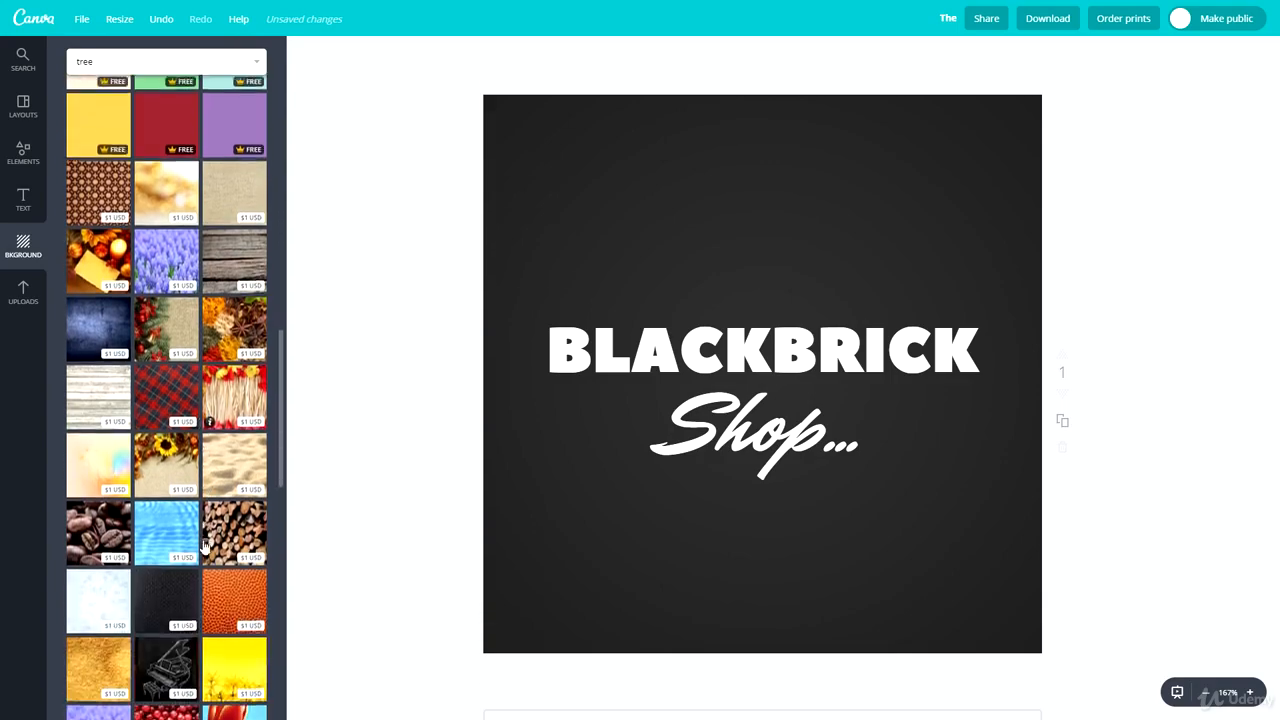
scroll(205, 500, up, 3)
scroll(230, 300, down, 5)
click(240, 246)
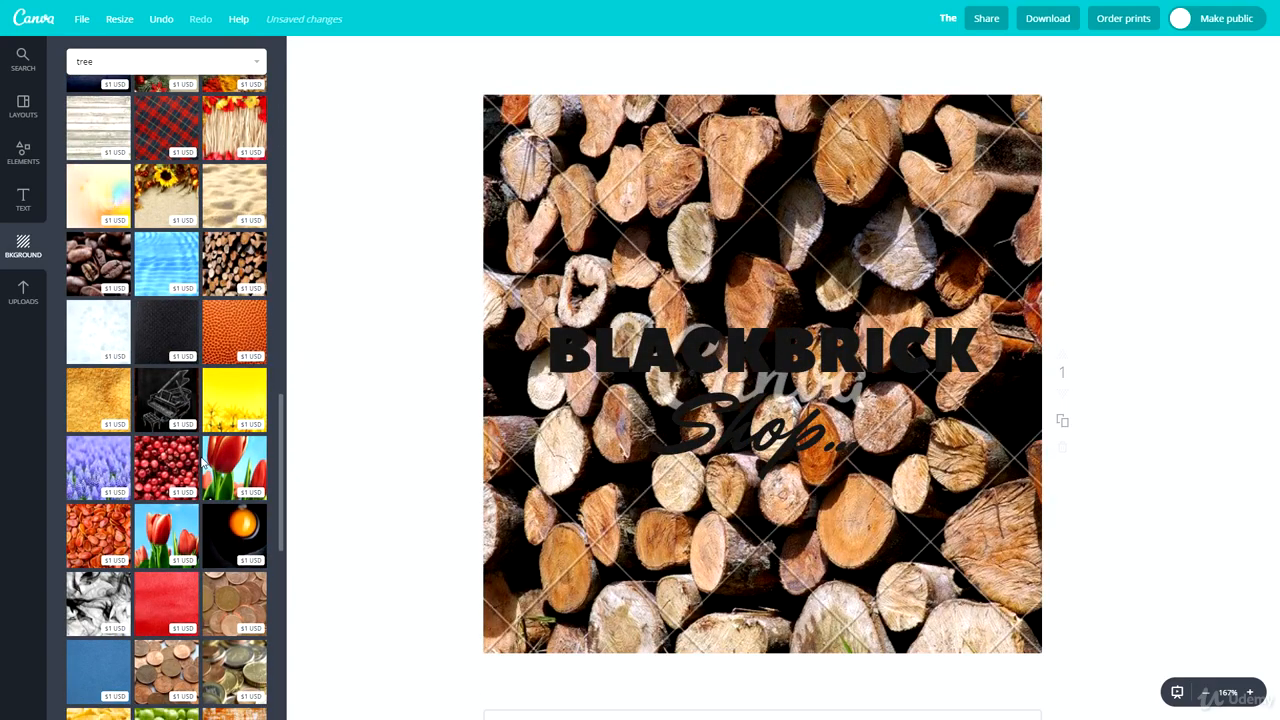
Try the tan paper texture and the grey speckled concrete texture as the icon's background.
scroll(190, 520, down, 10)
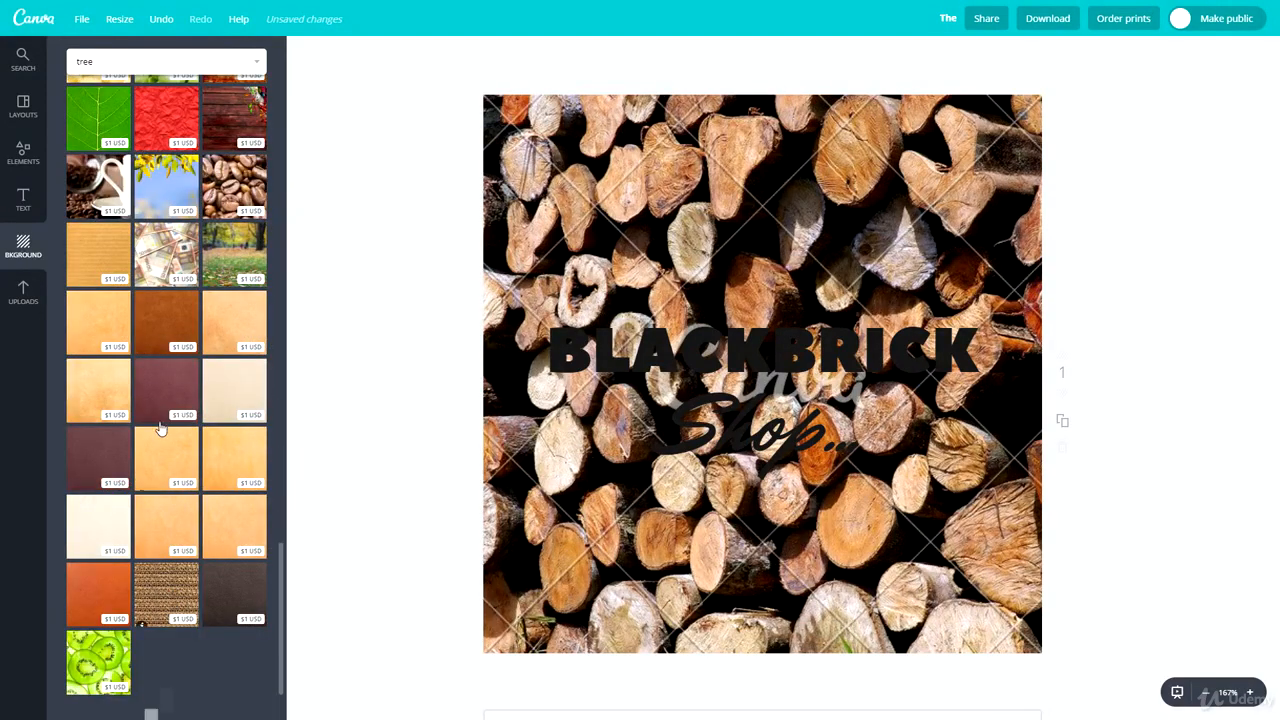
click(172, 450)
scroll(166, 480, down, 10)
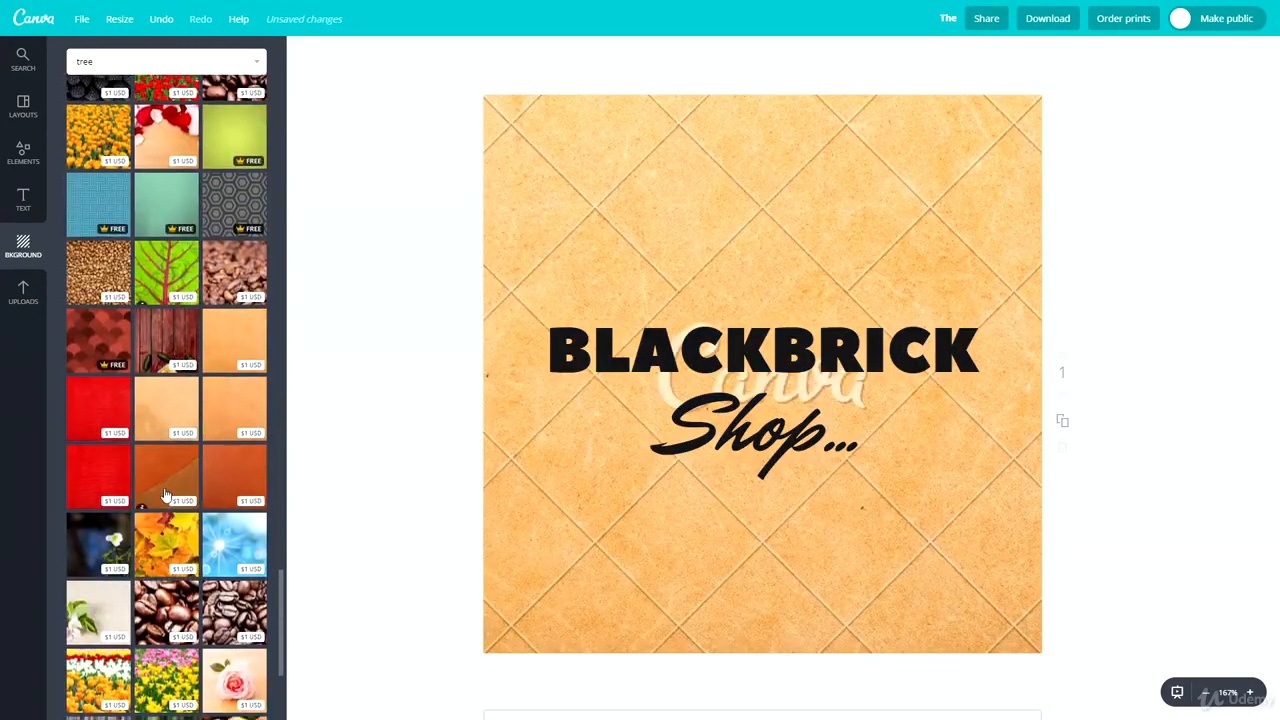
scroll(166, 496, down, 3)
scroll(155, 562, down, 2)
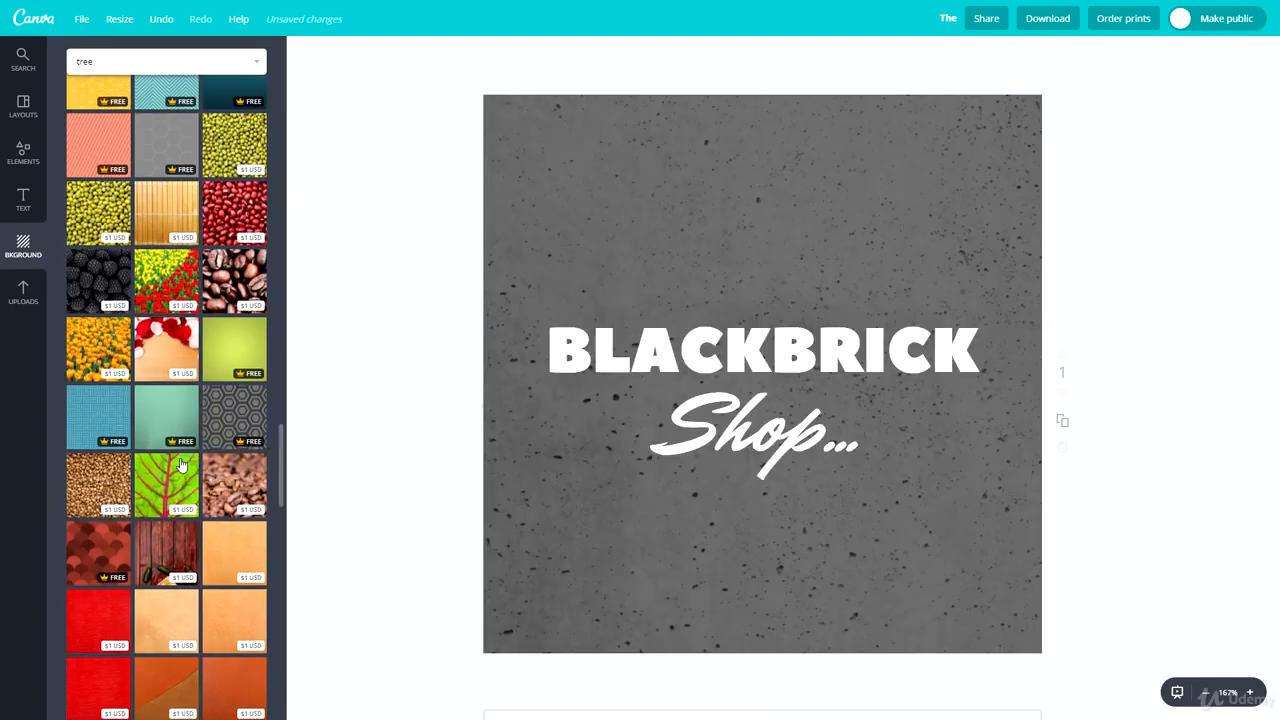
scroll(180, 465, up, 17)
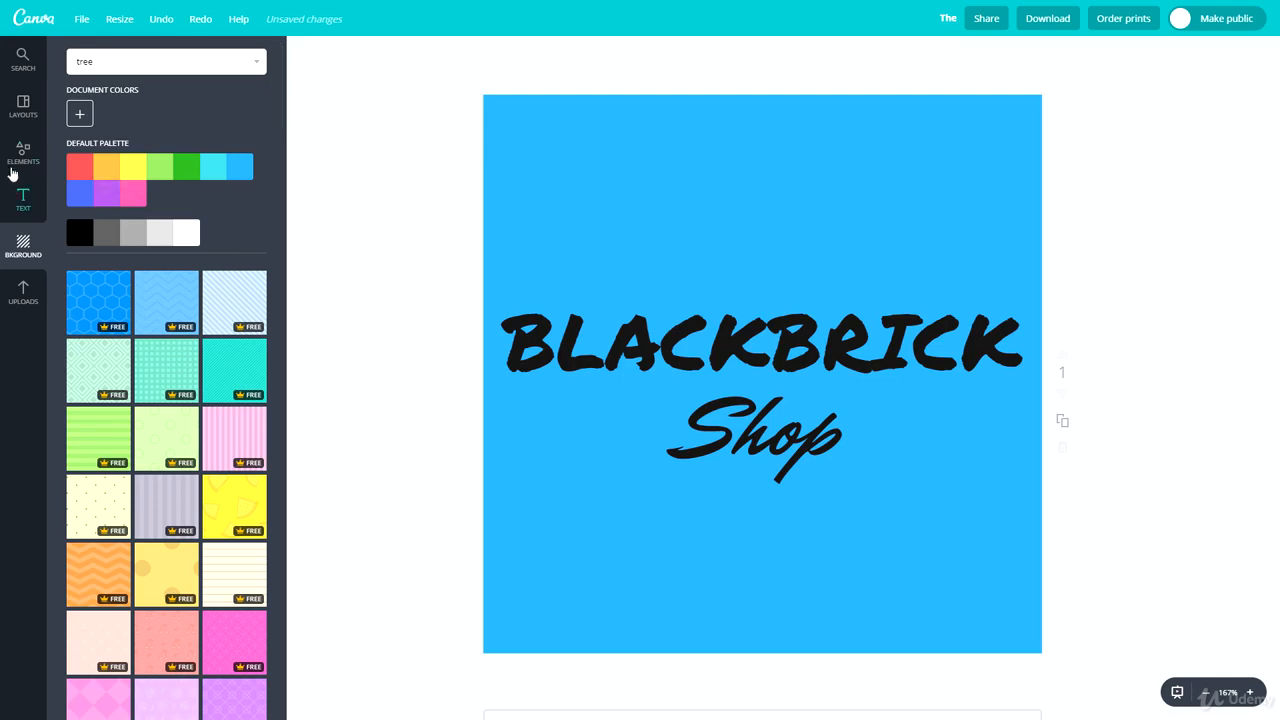
Add a single-image grid to the icon.
click(19, 163)
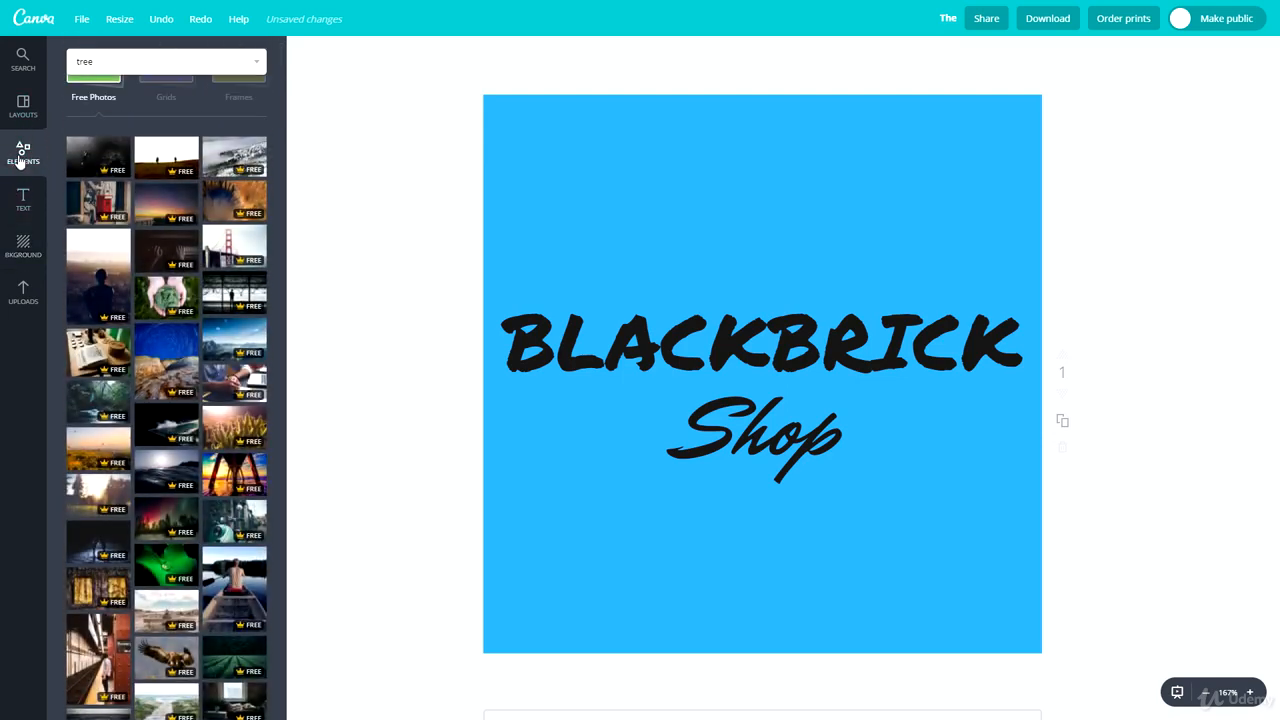
scroll(167, 160, up, 2)
click(166, 136)
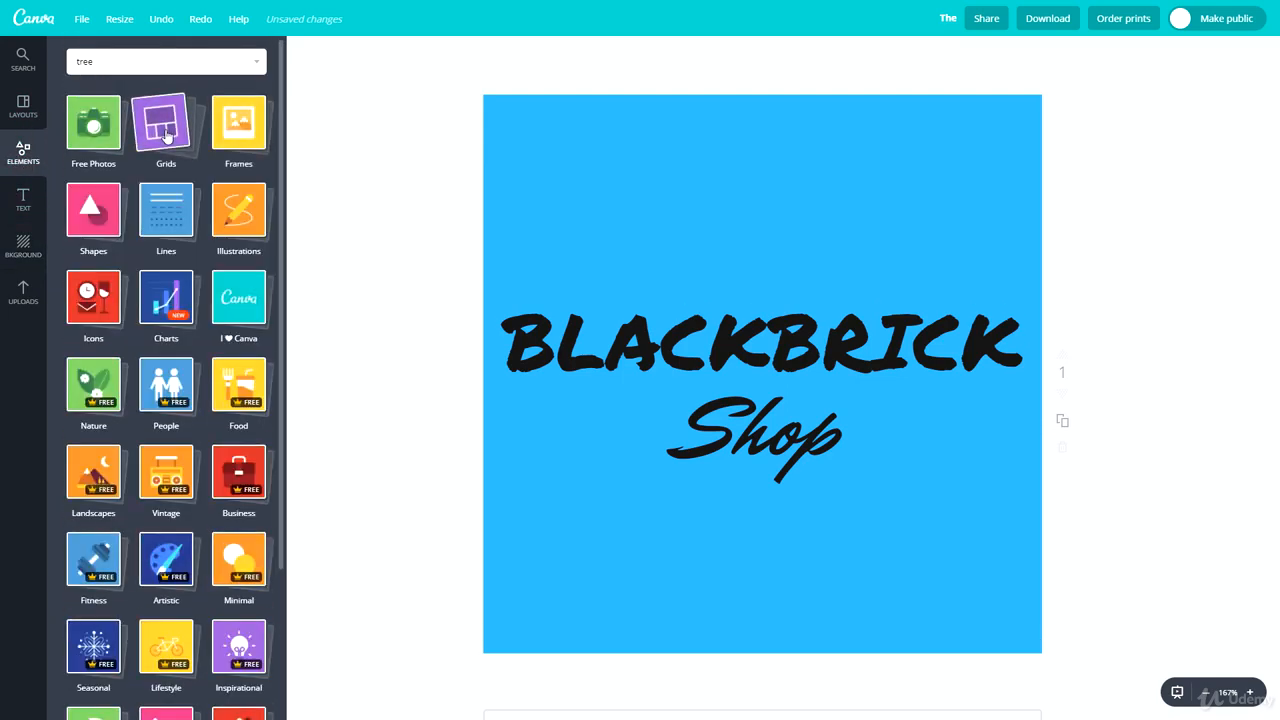
click(92, 219)
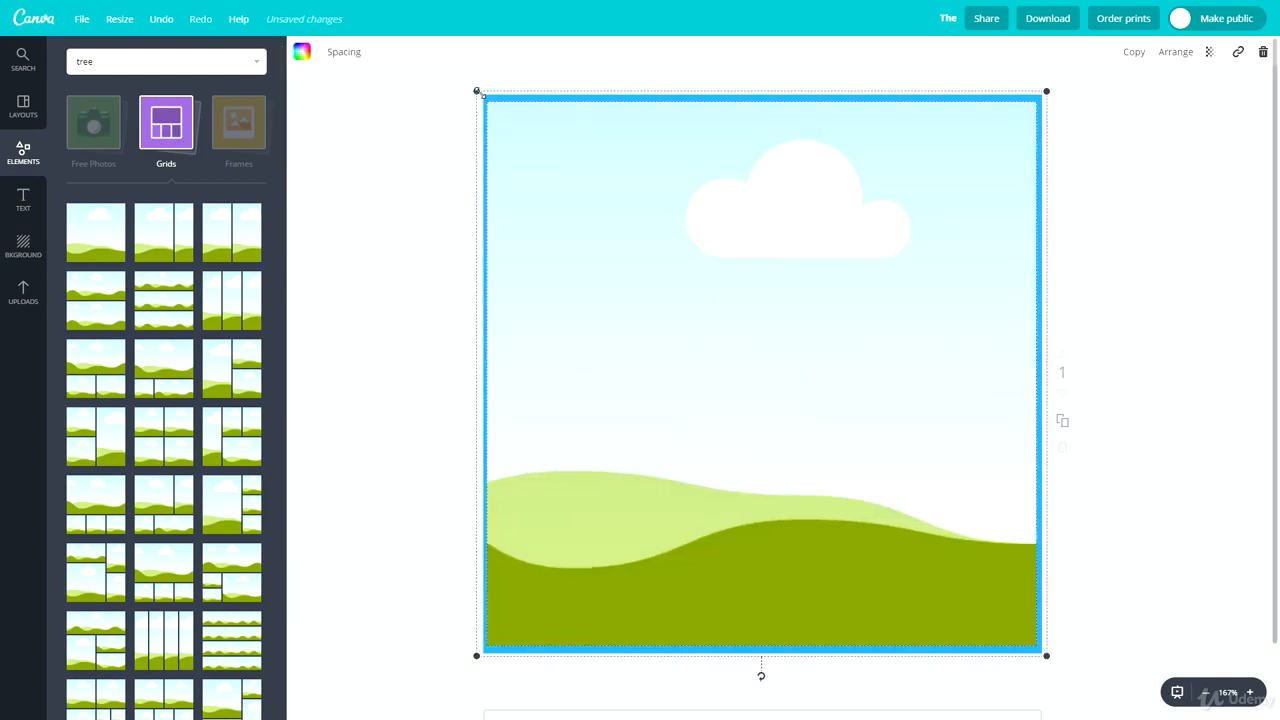
Enlarge and reposition the grid so that it slightly overlaps every edge of the canvas.
drag(470, 88, 465, 87)
drag(571, 211, 578, 208)
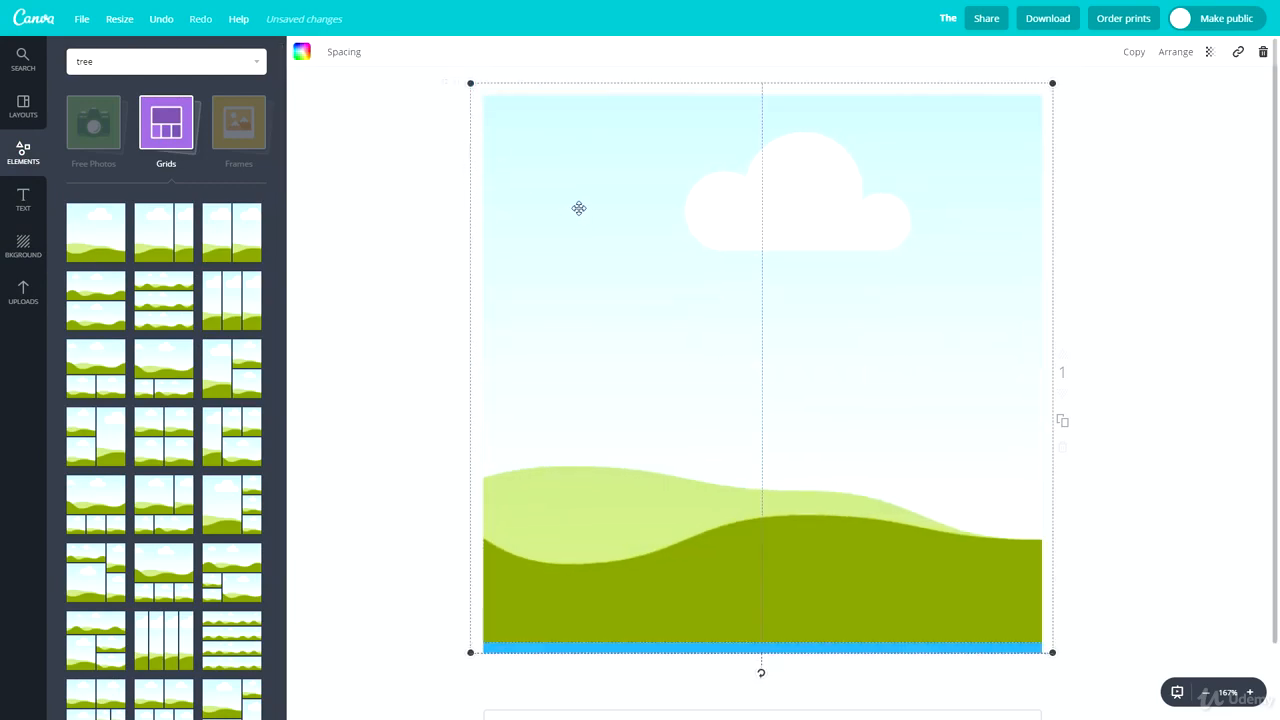
drag(1053, 653, 1063, 664)
drag(848, 528, 847, 530)
click(1149, 515)
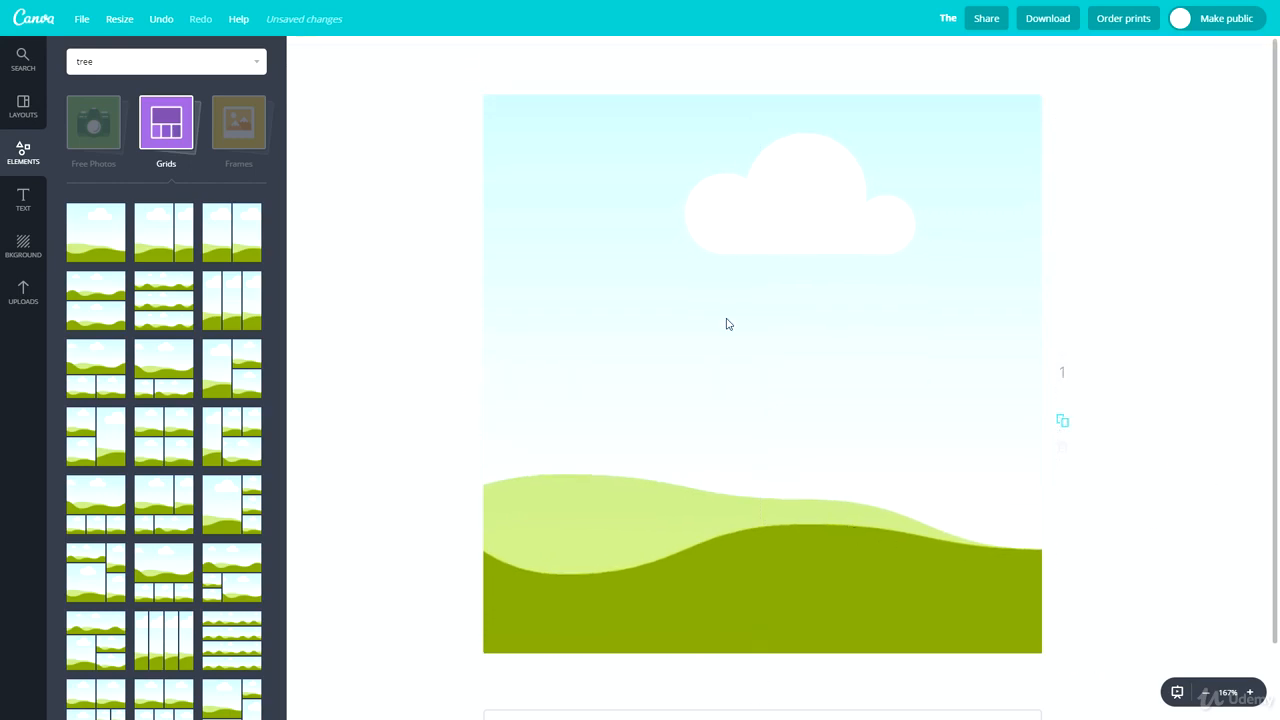
Fill the grid with the free photo of a green leaf holding a water droplet.
click(100, 128)
click(97, 128)
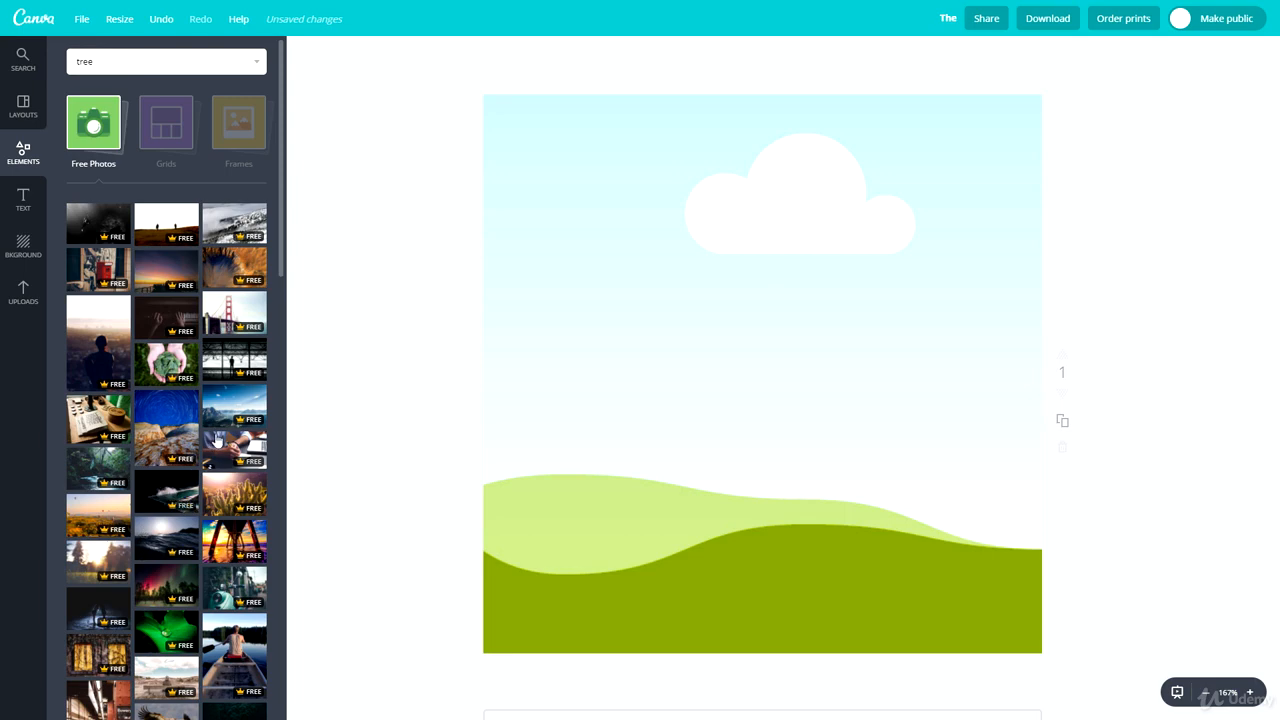
scroll(216, 440, down, 1)
drag(166, 560, 650, 411)
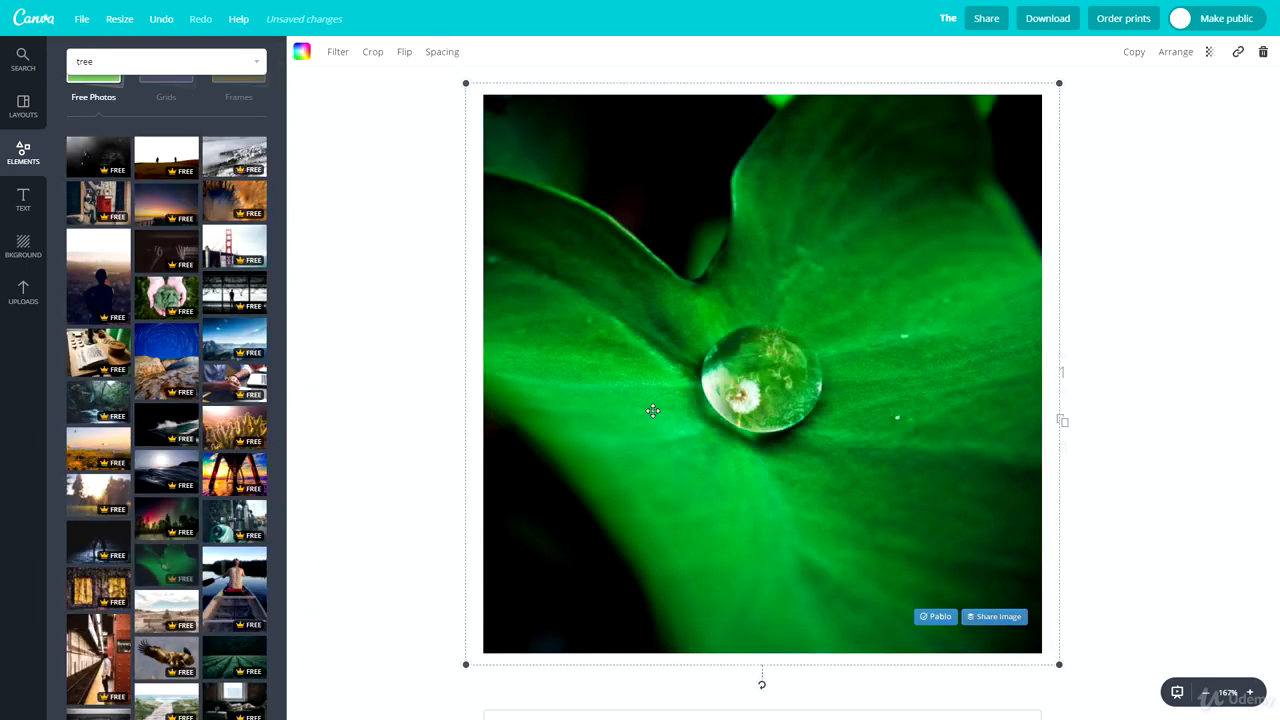
Send the leaf photo behind the text and lower its transparency value to about 34.
click(1195, 52)
click(1166, 111)
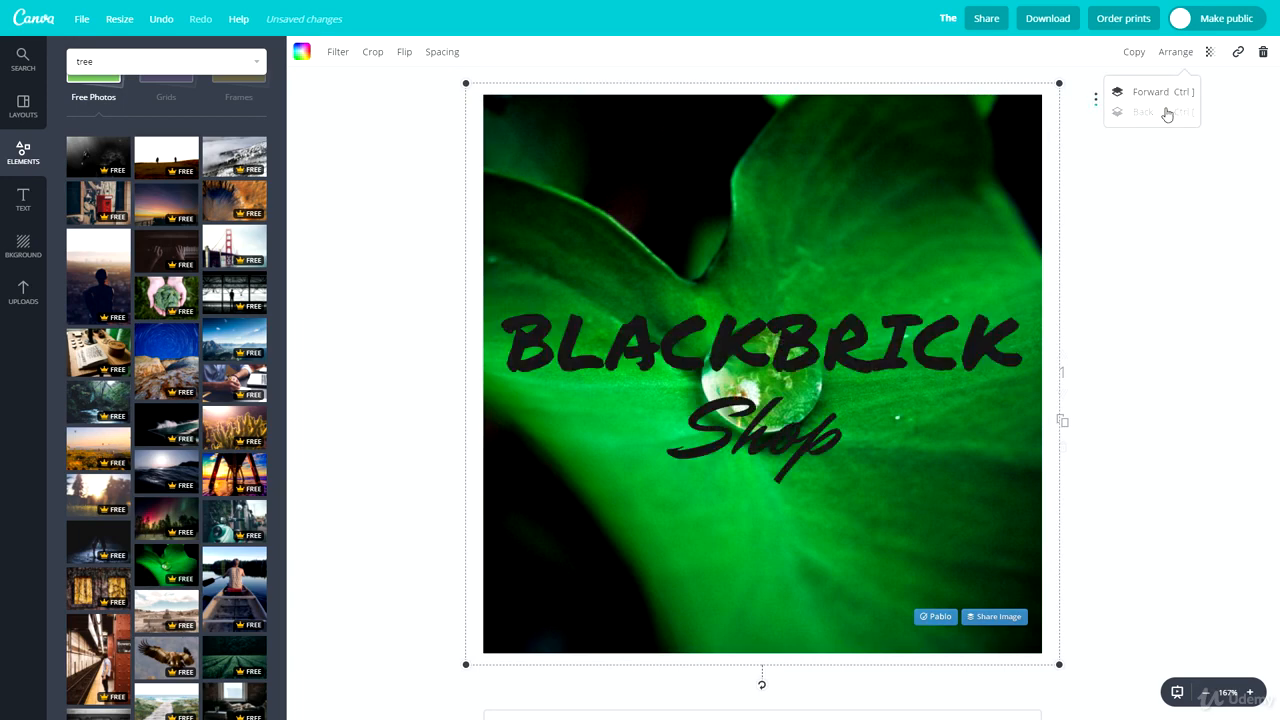
click(1213, 52)
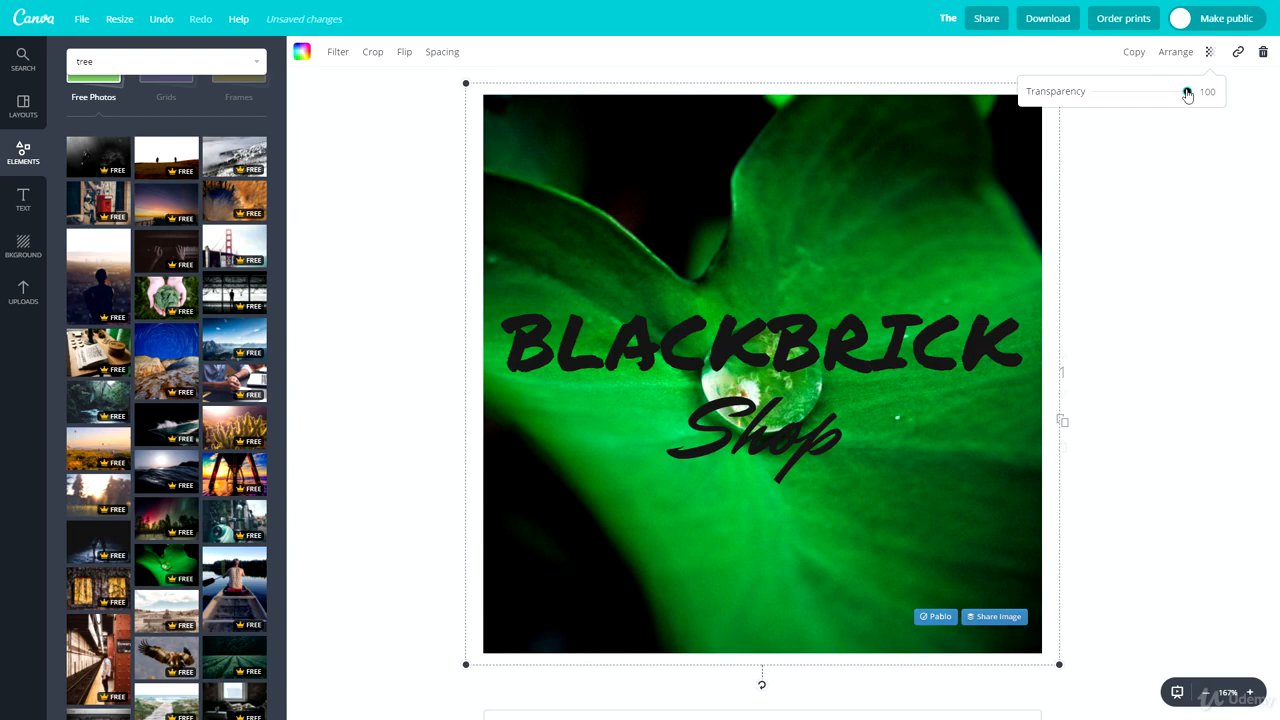
drag(1186, 95, 1134, 90)
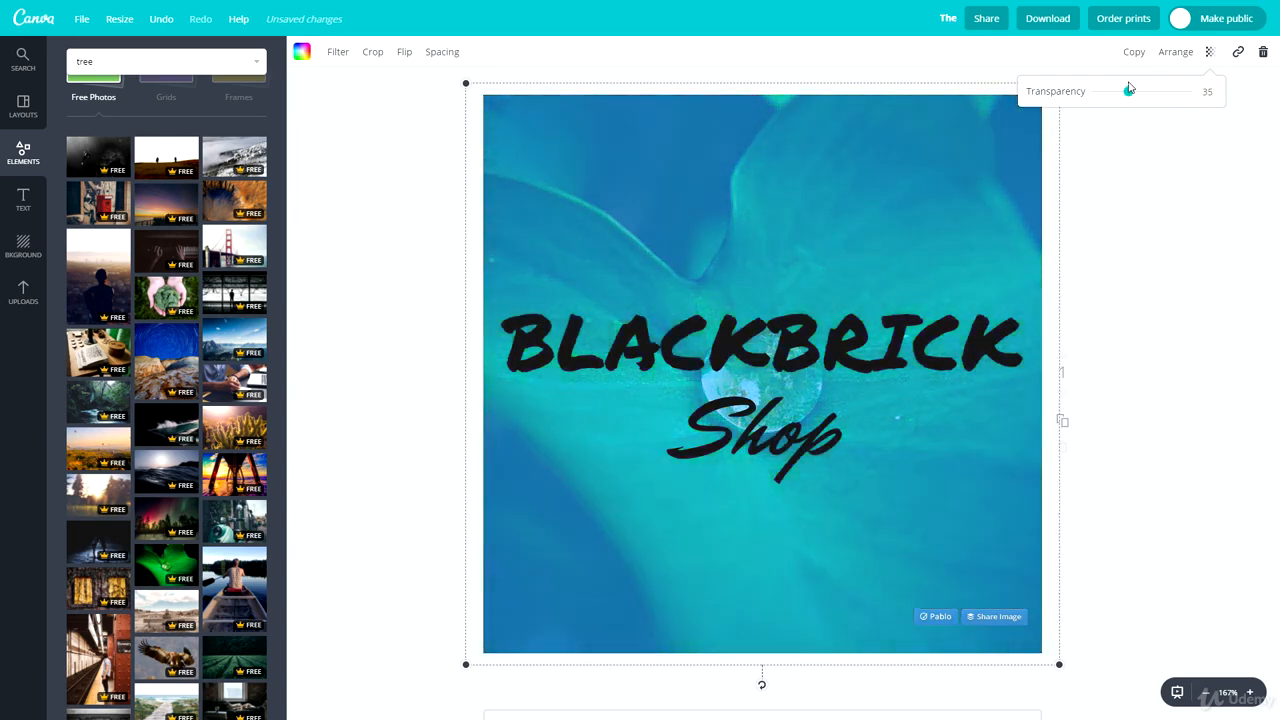
Try grey, purple, blue, yellow, light green and green background colours behind the faded leaf photo.
click(23, 247)
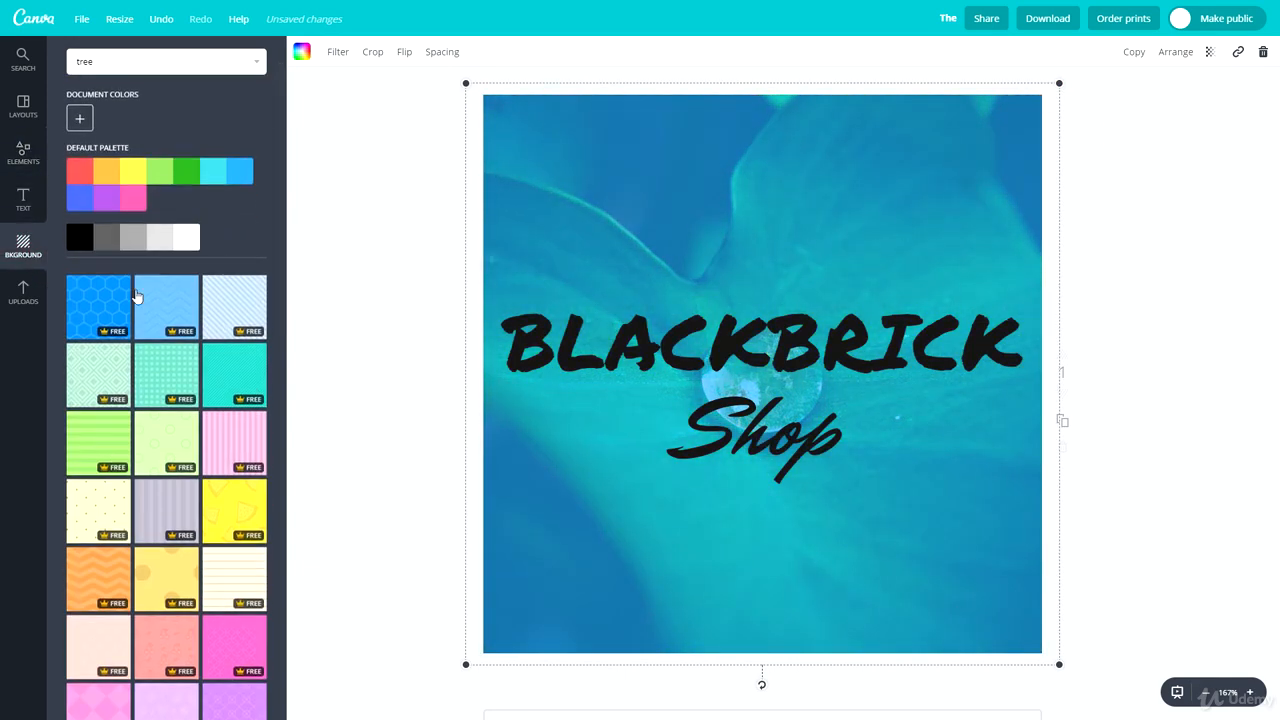
click(100, 241)
click(142, 234)
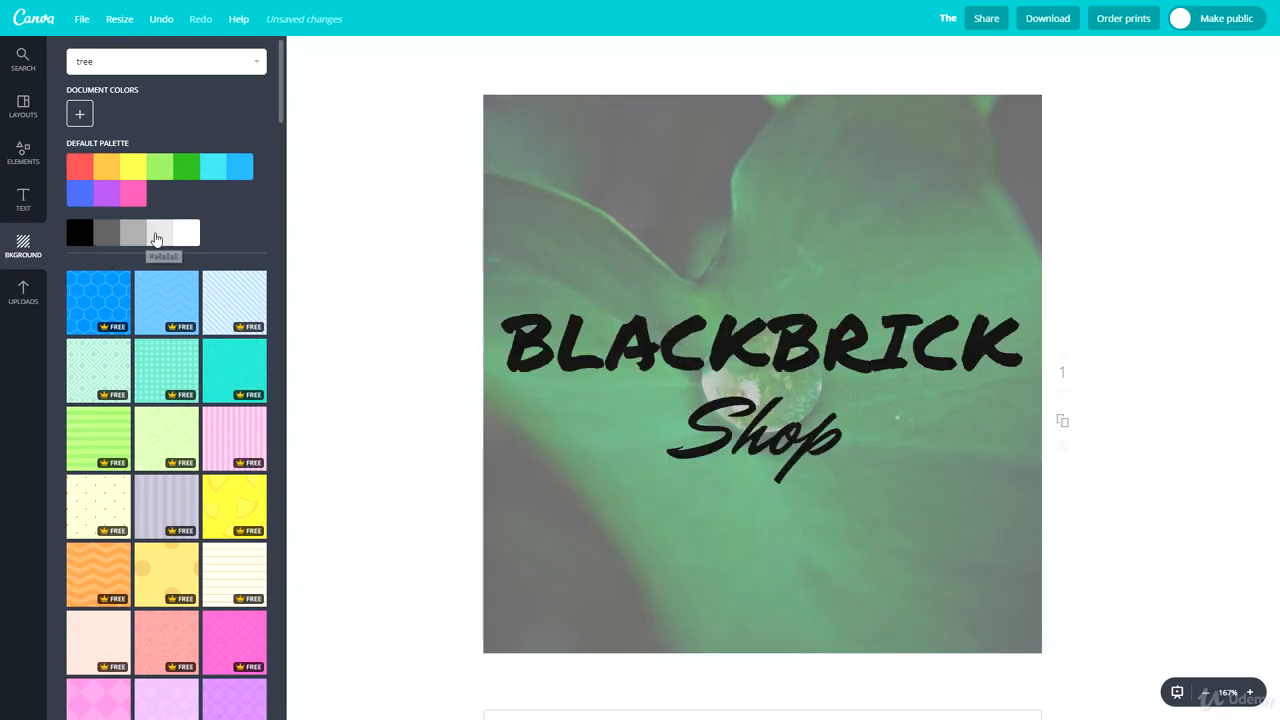
click(112, 201)
click(80, 193)
click(130, 172)
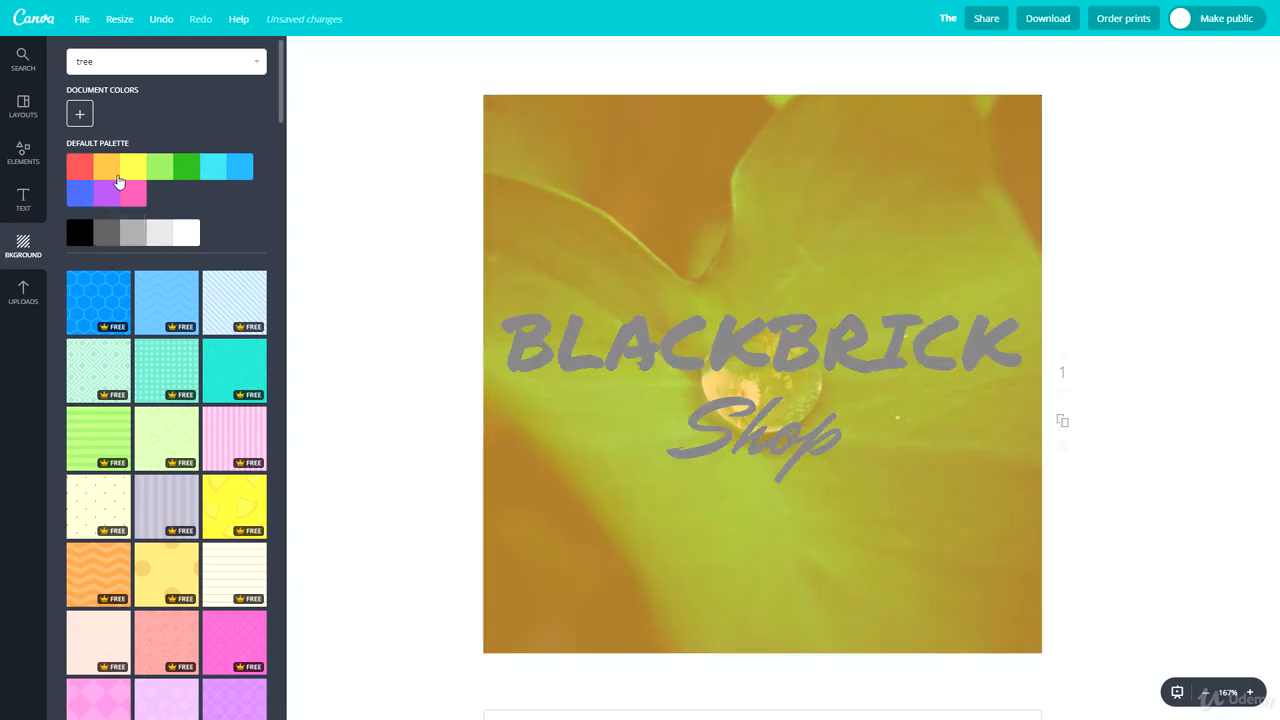
click(171, 172)
click(188, 175)
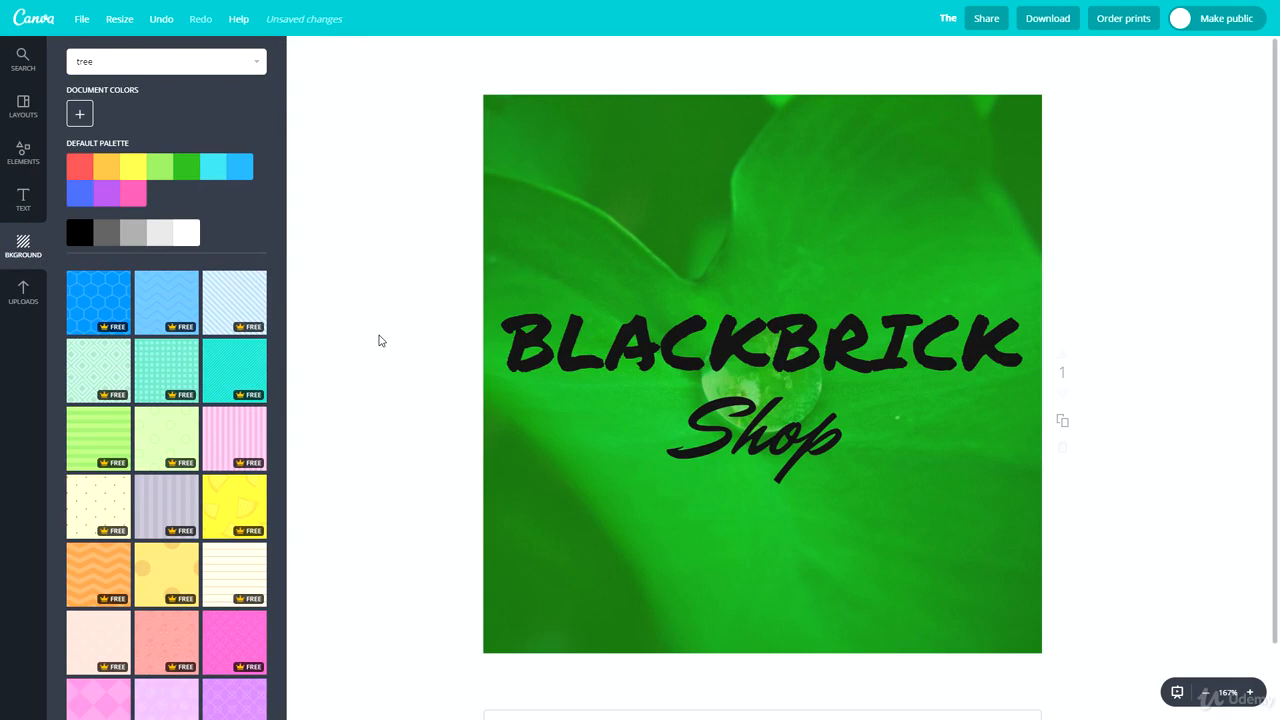
Replace the leaf photo with the free photo looking up at skyscrapers, and set the background colour to light blue.
click(23, 152)
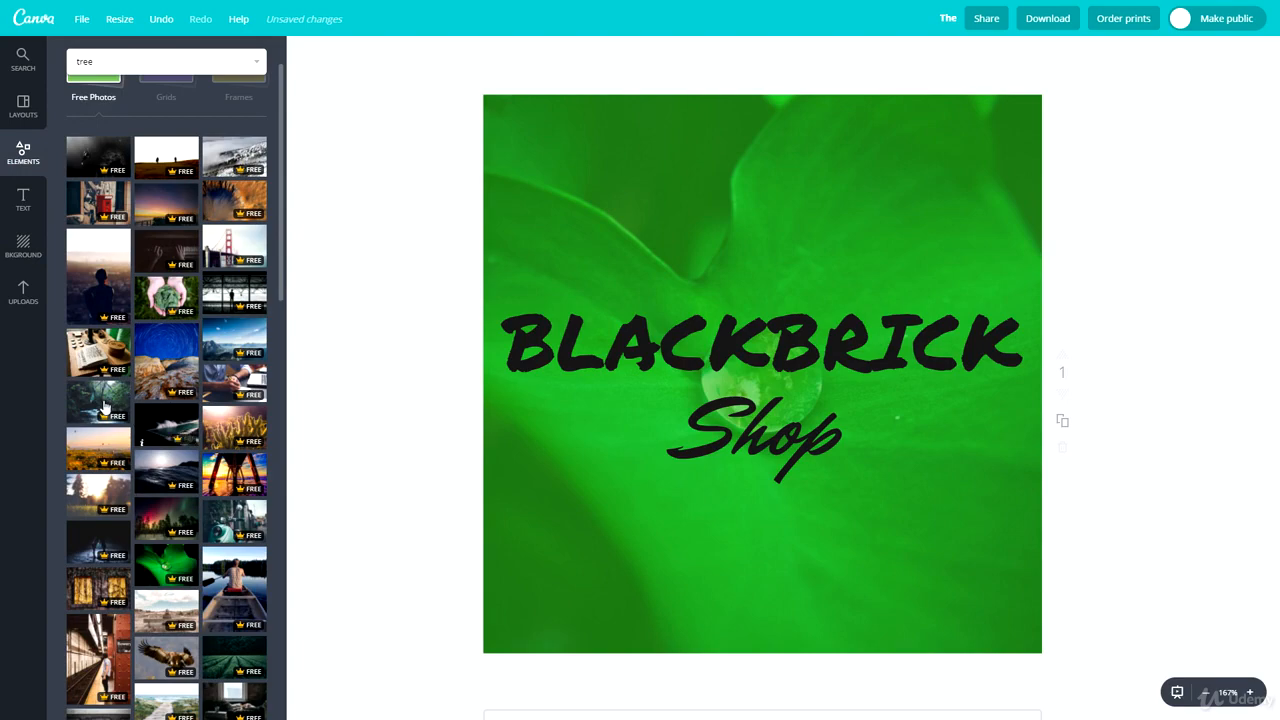
scroll(228, 168, down, 5)
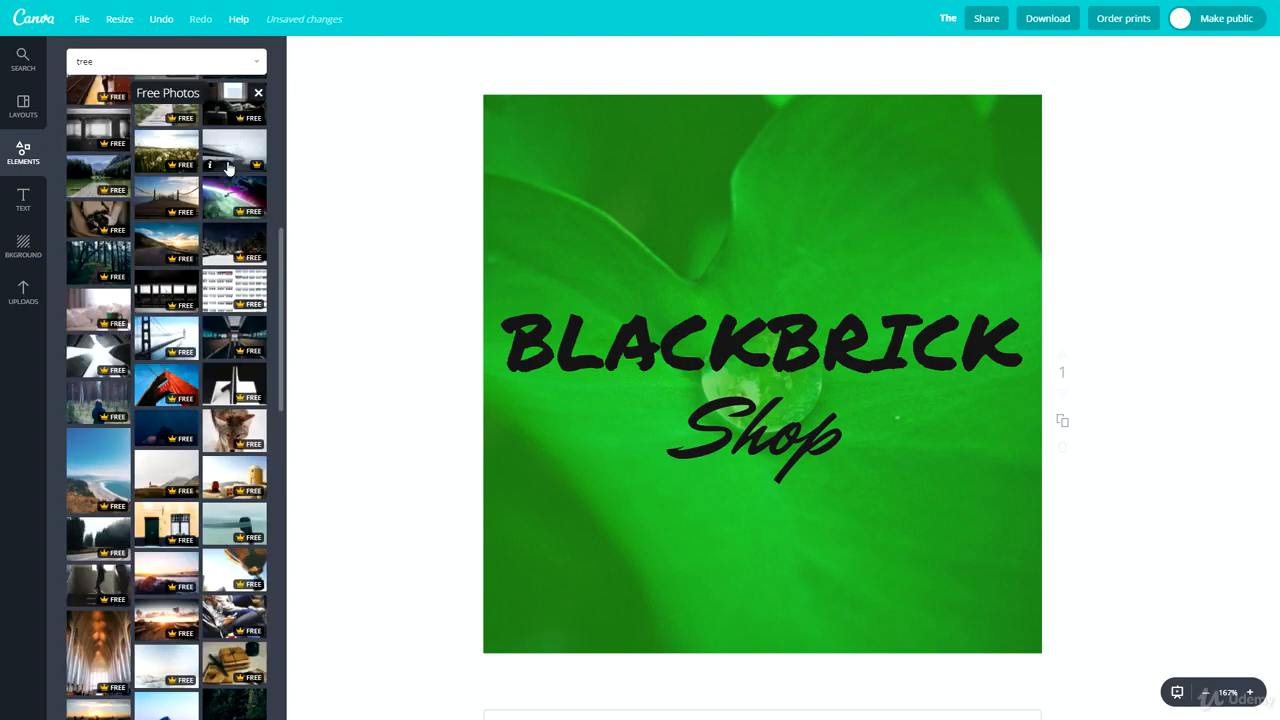
click(90, 366)
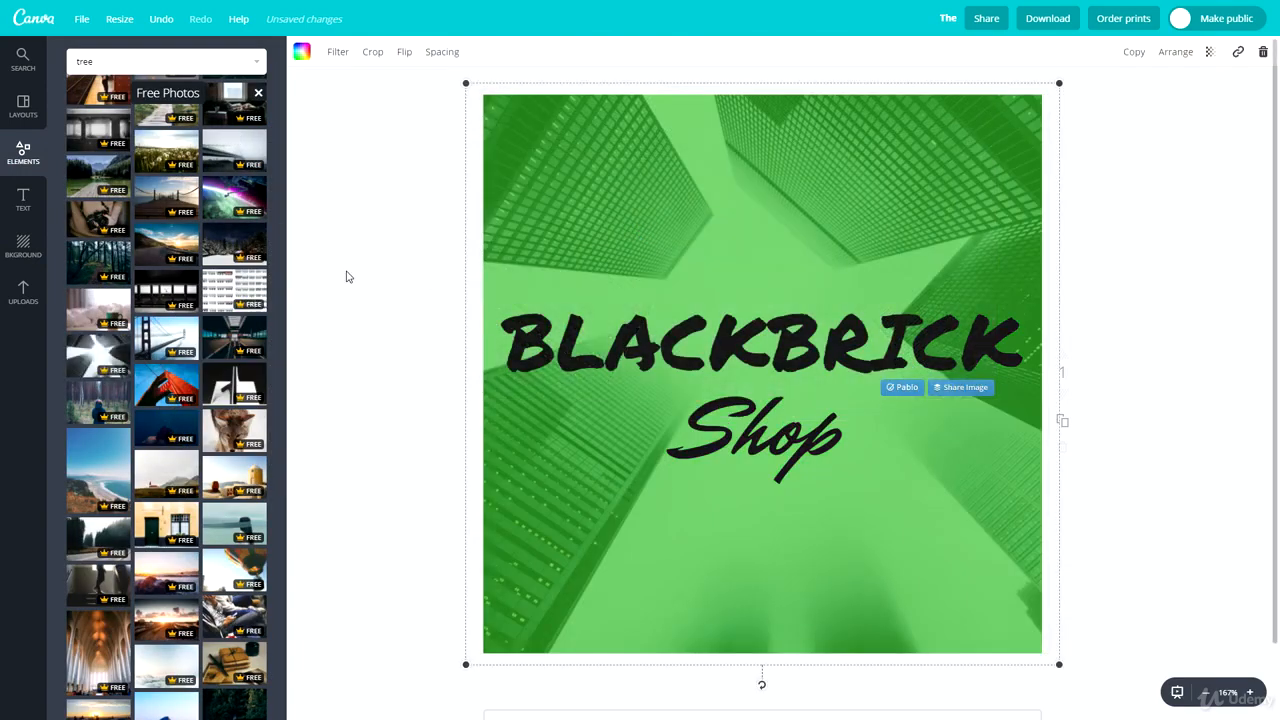
click(23, 247)
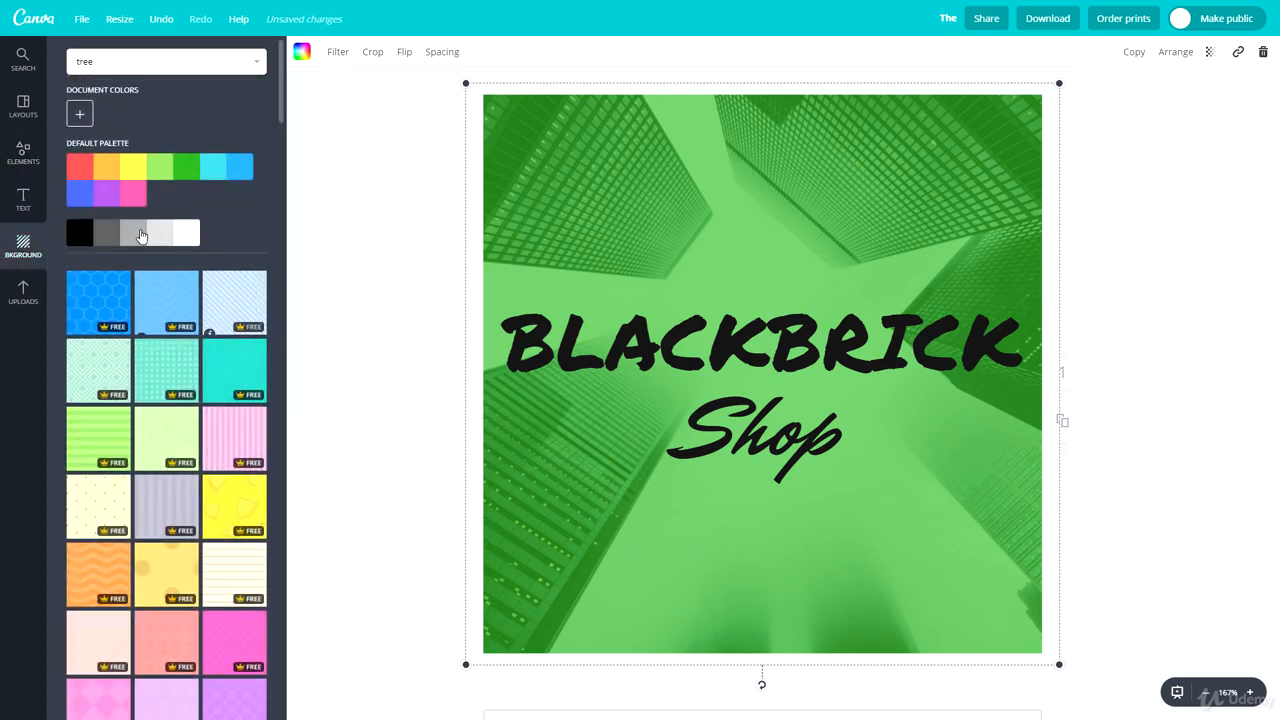
click(243, 166)
click(427, 262)
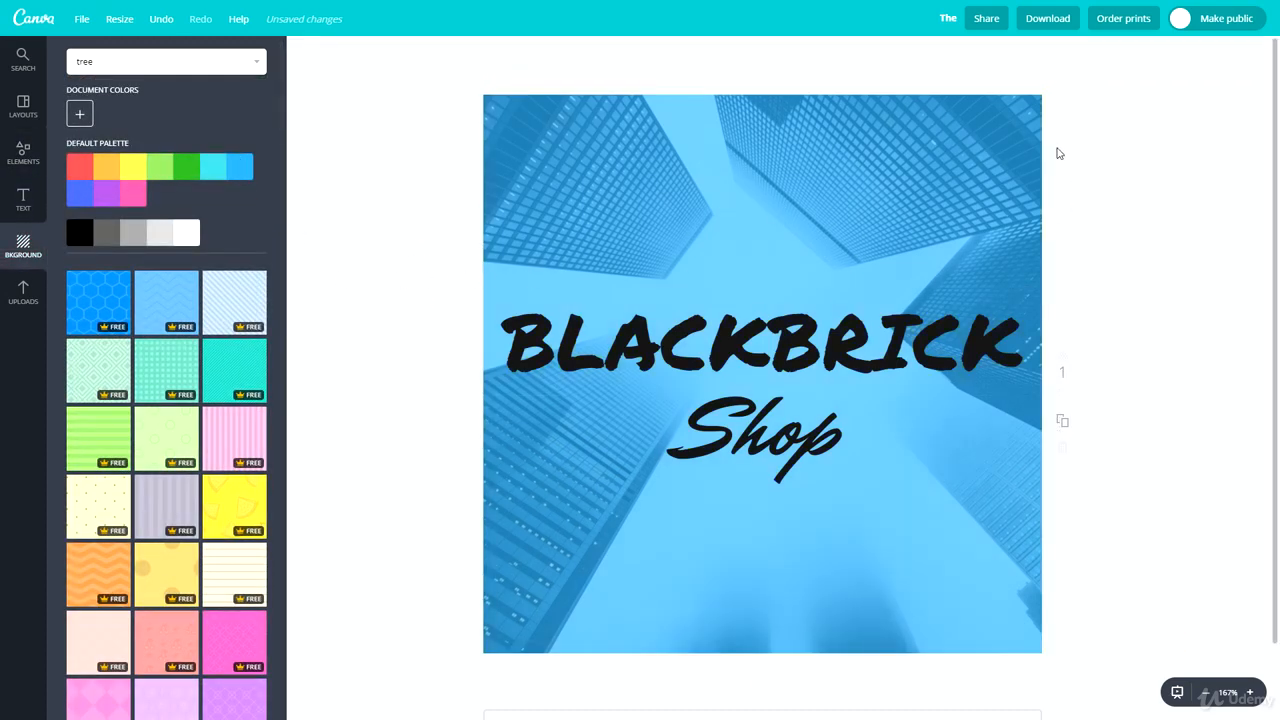
Lower the skyscraper photo's transparency value to 13.
click(945, 175)
click(1207, 52)
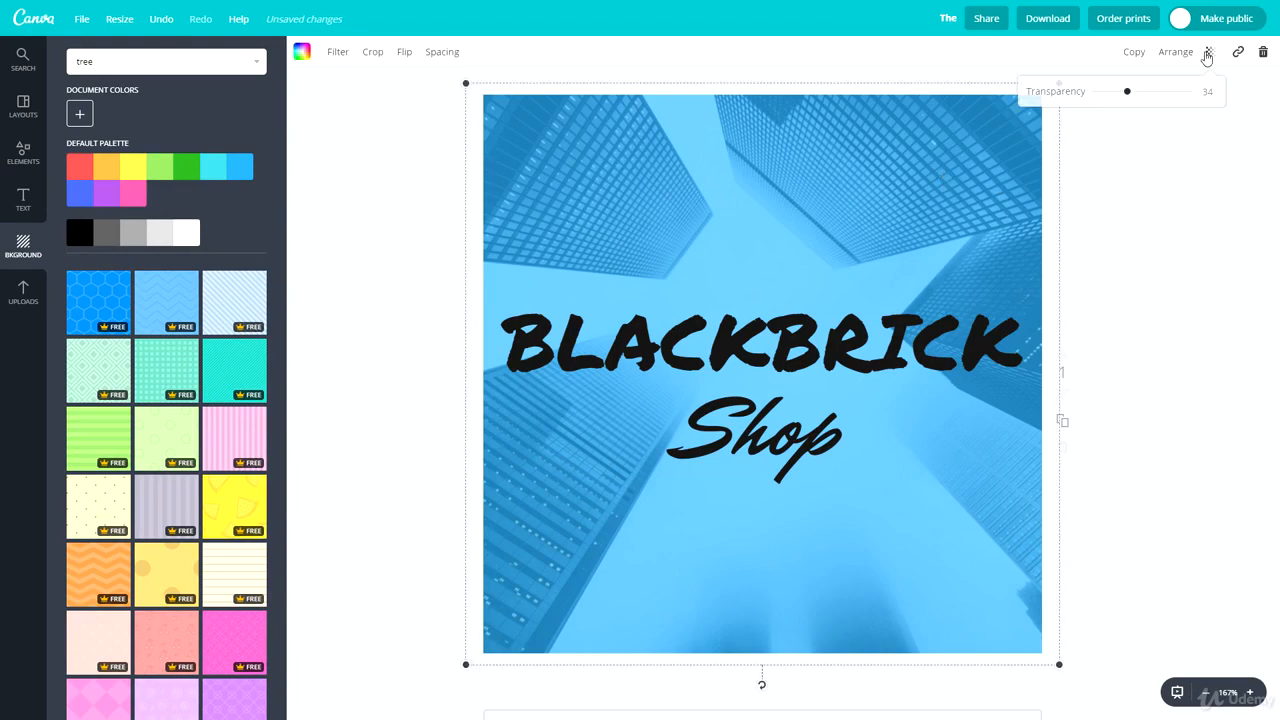
drag(1127, 92, 1102, 107)
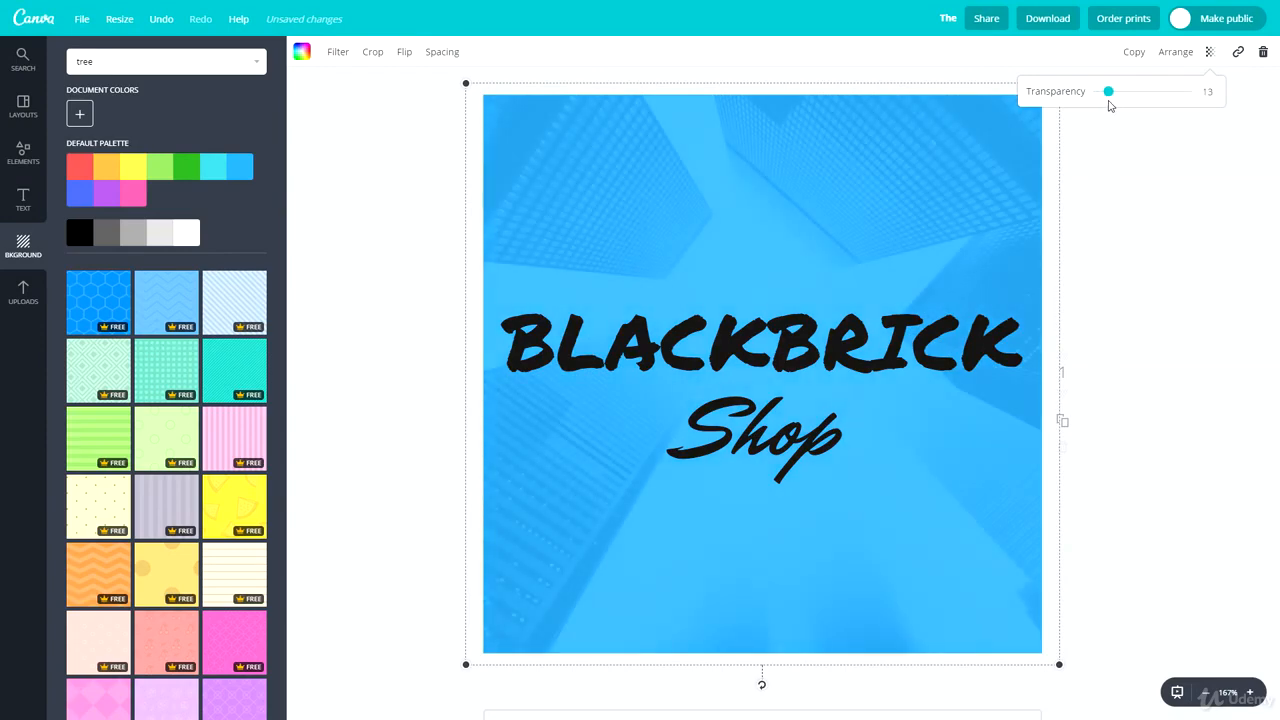
click(1128, 181)
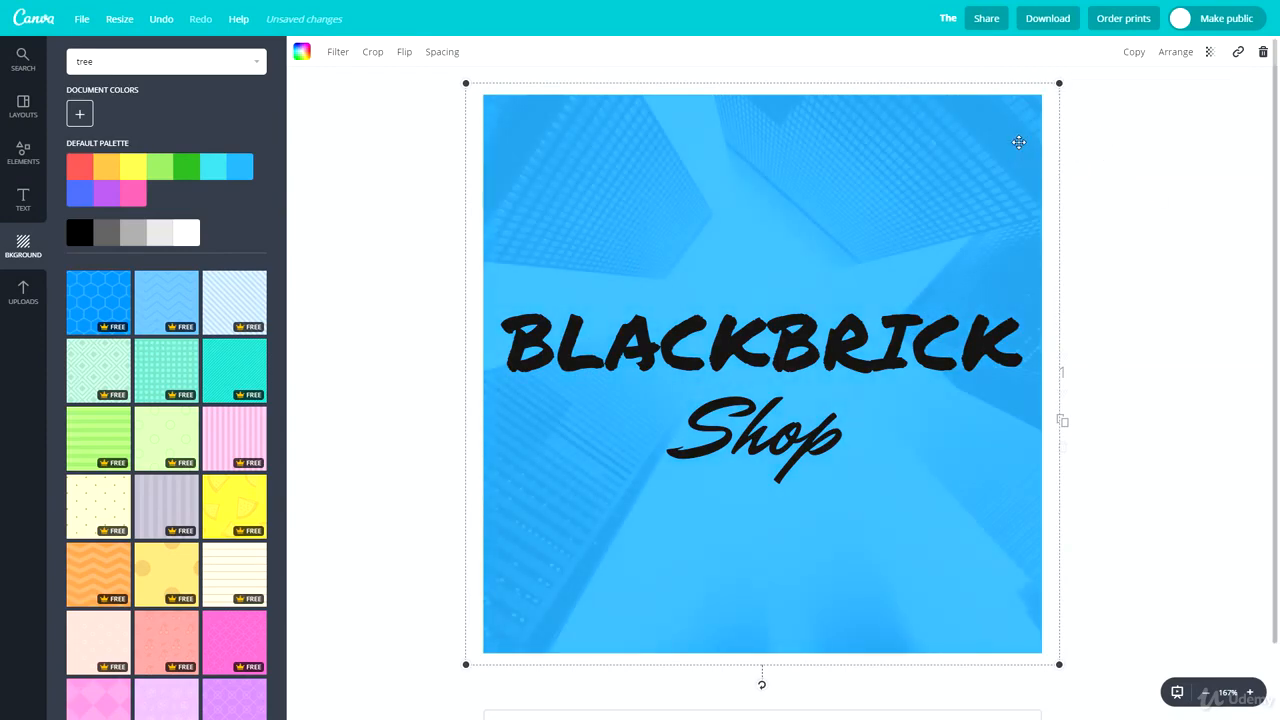